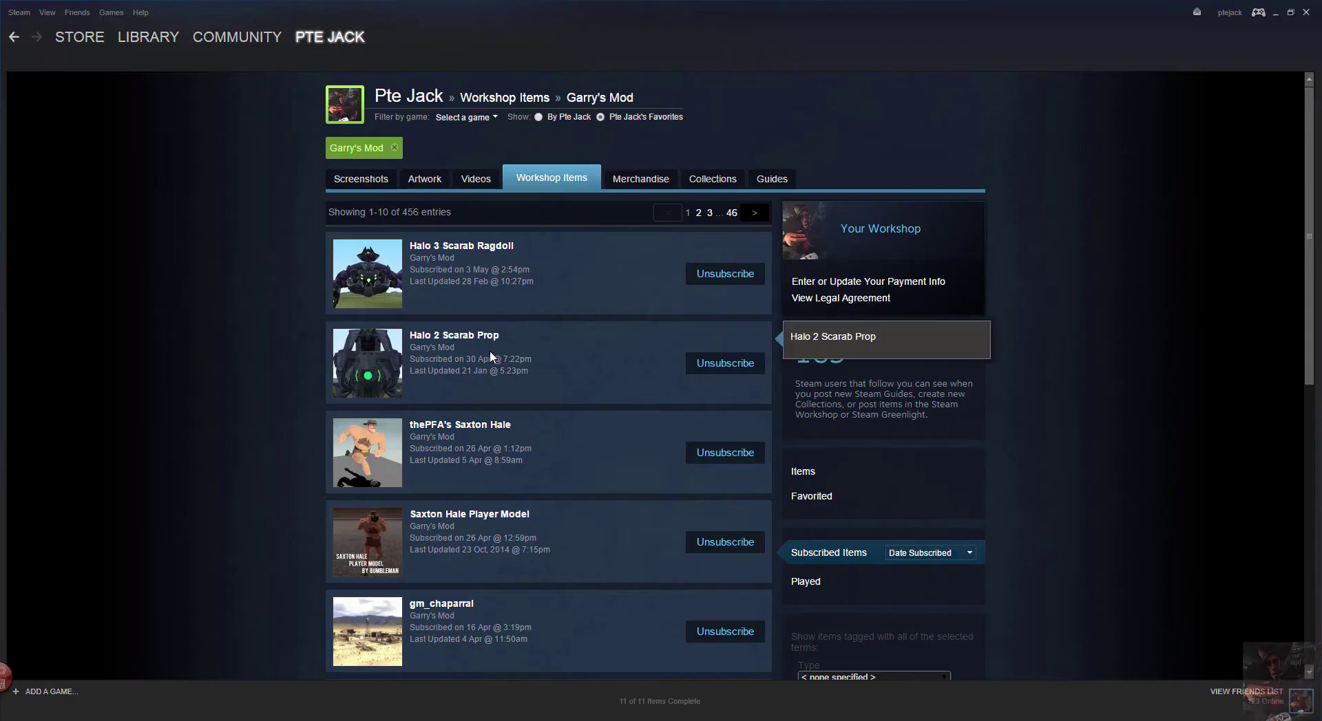
# - Open the Halo 3 Scarab Ragdoll Workshop page and scroll through its description
pyautogui.click(589, 268)
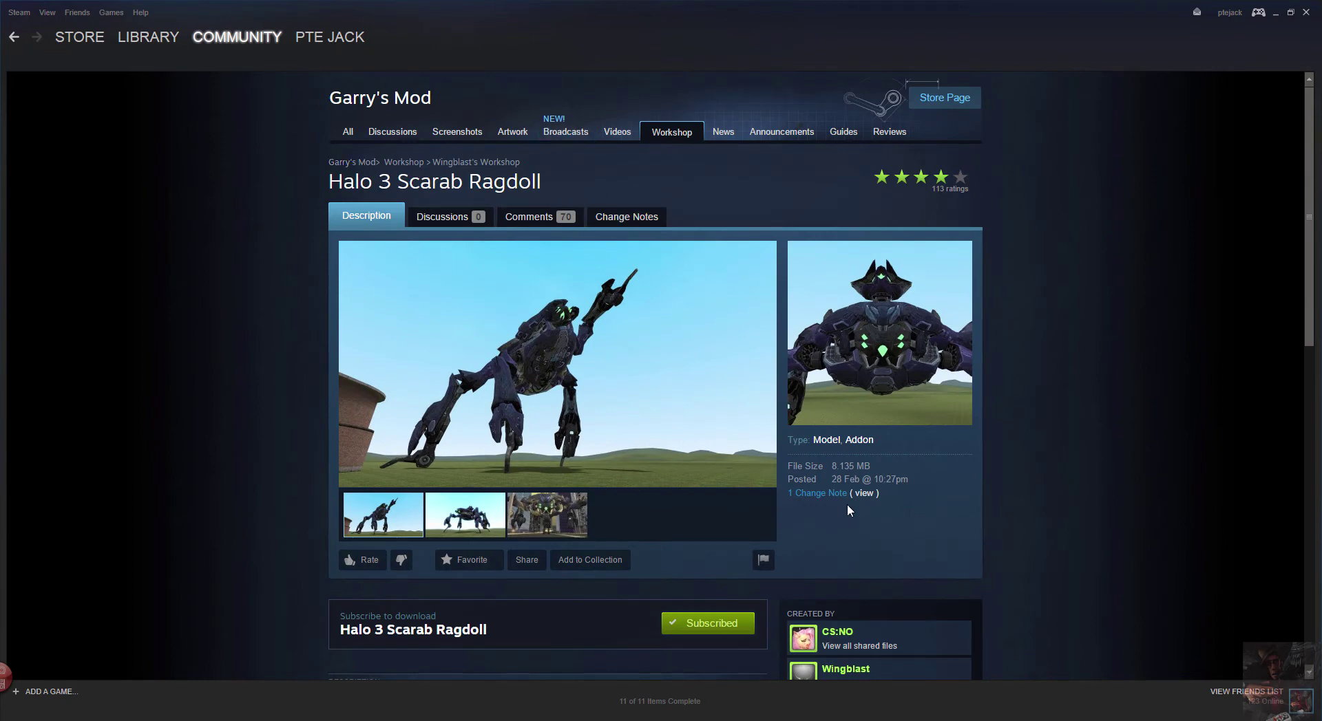
pyautogui.scroll(-3, 863, 481)
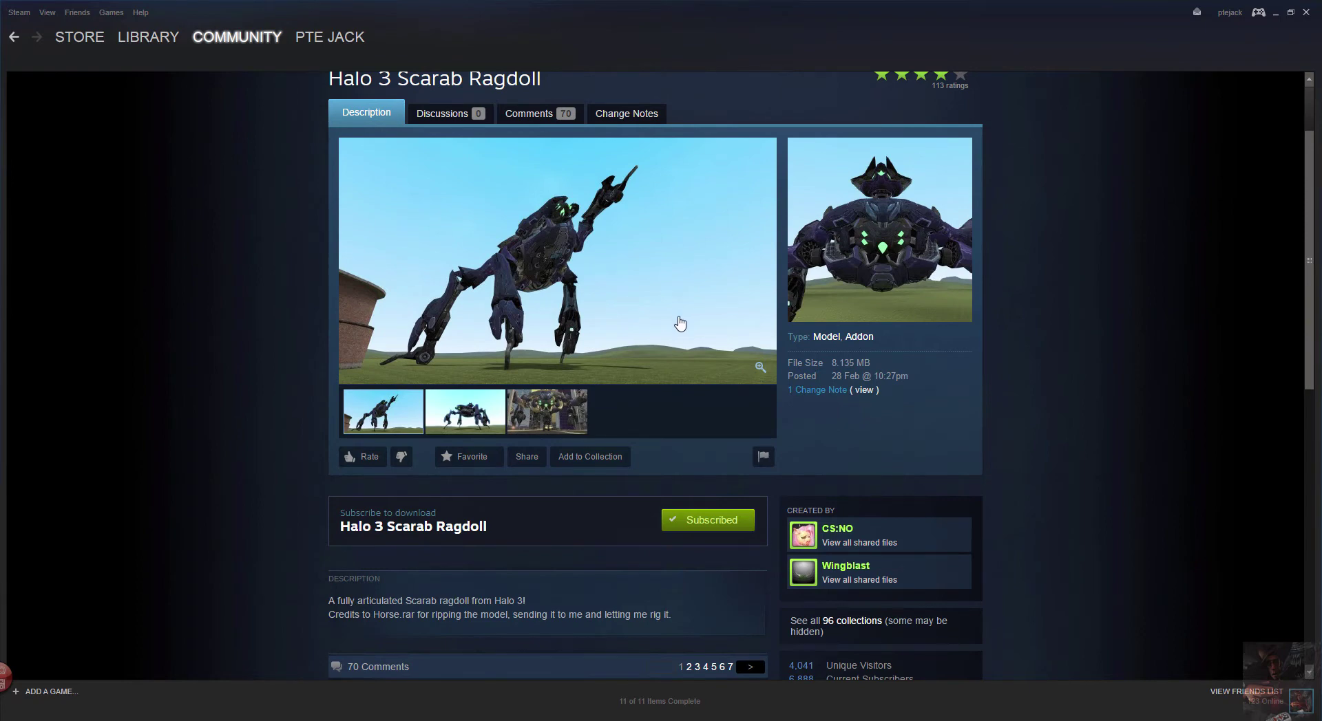
# - Close Steam, browse to garrysmod\addons, and drop halo_3_scarab_ragdoll_400780154.gma onto gmadC.bat
pyautogui.click(1306, 13)
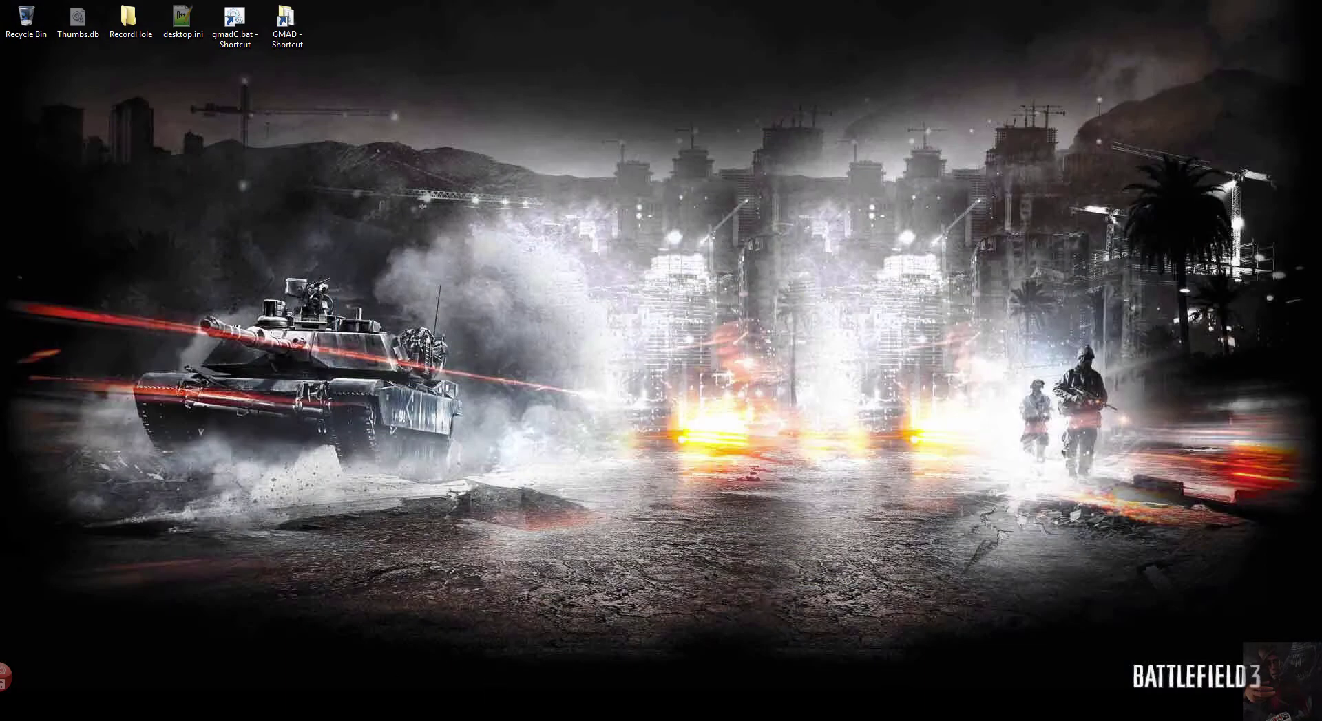
pyautogui.click(337, 720)
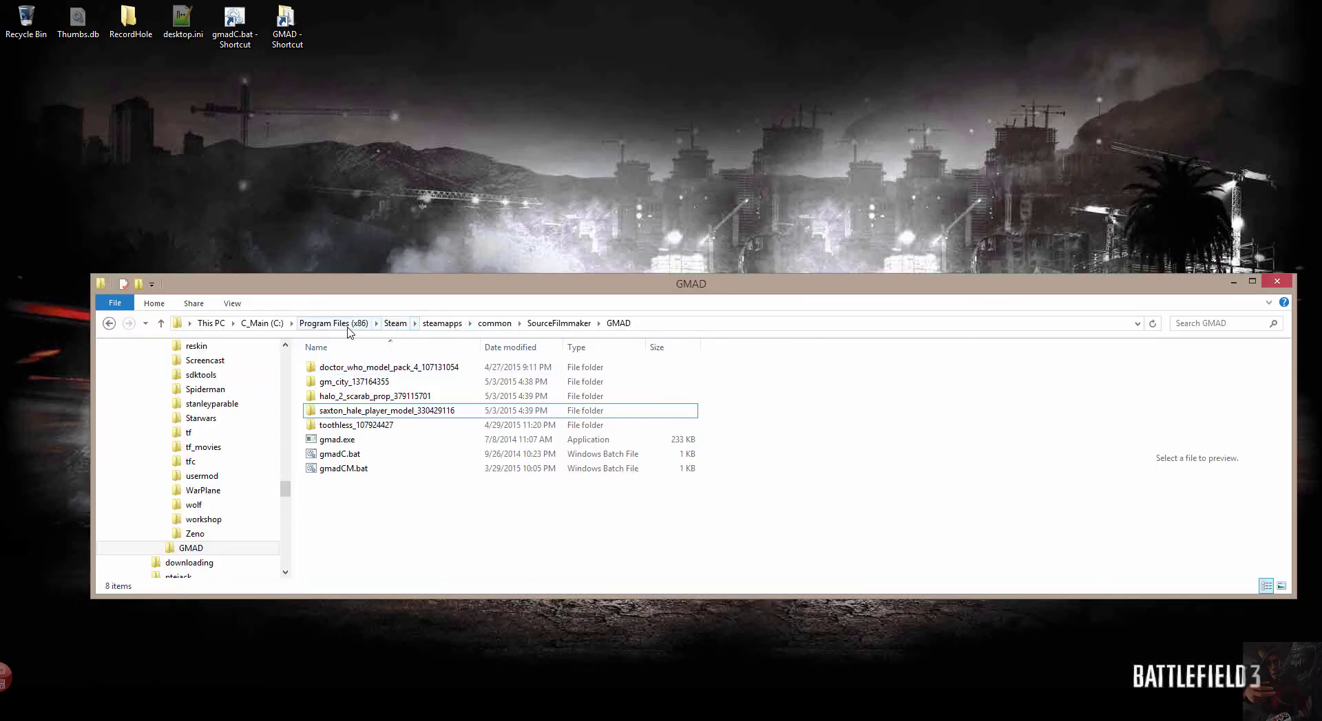
pyautogui.click(442, 323)
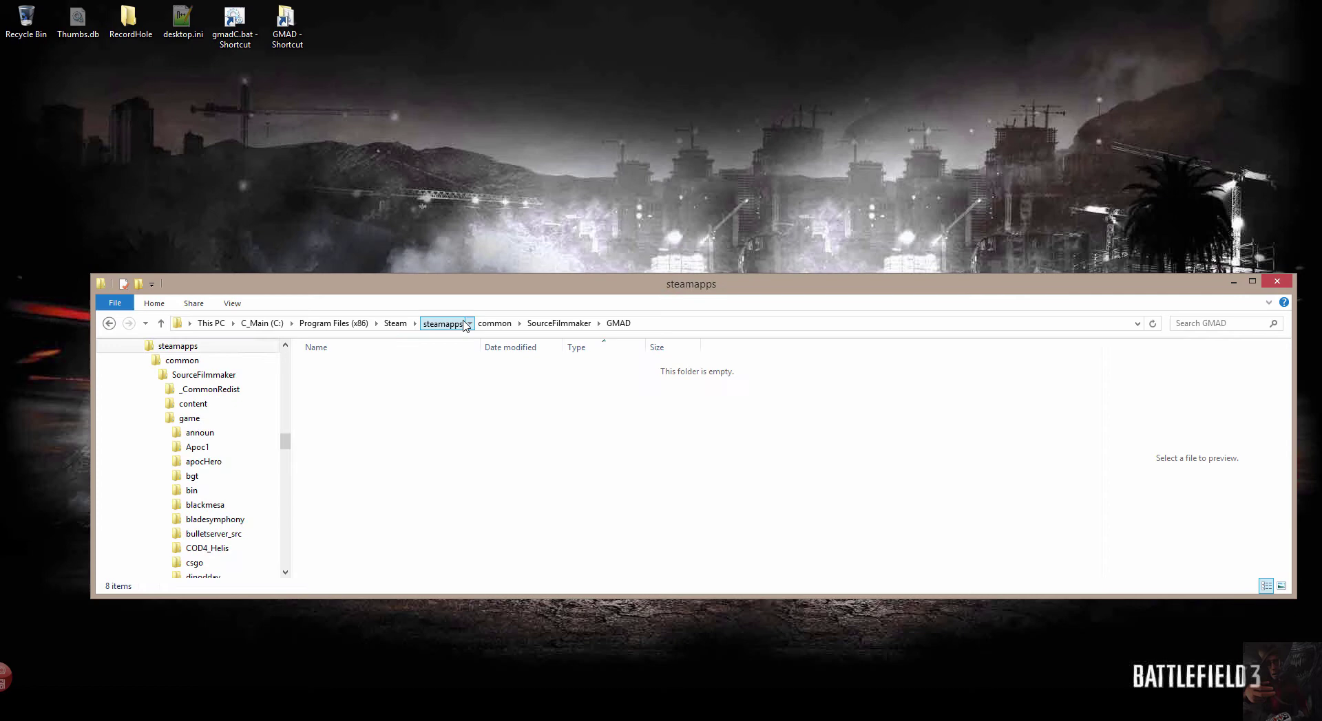
pyautogui.doubleClick(336, 397)
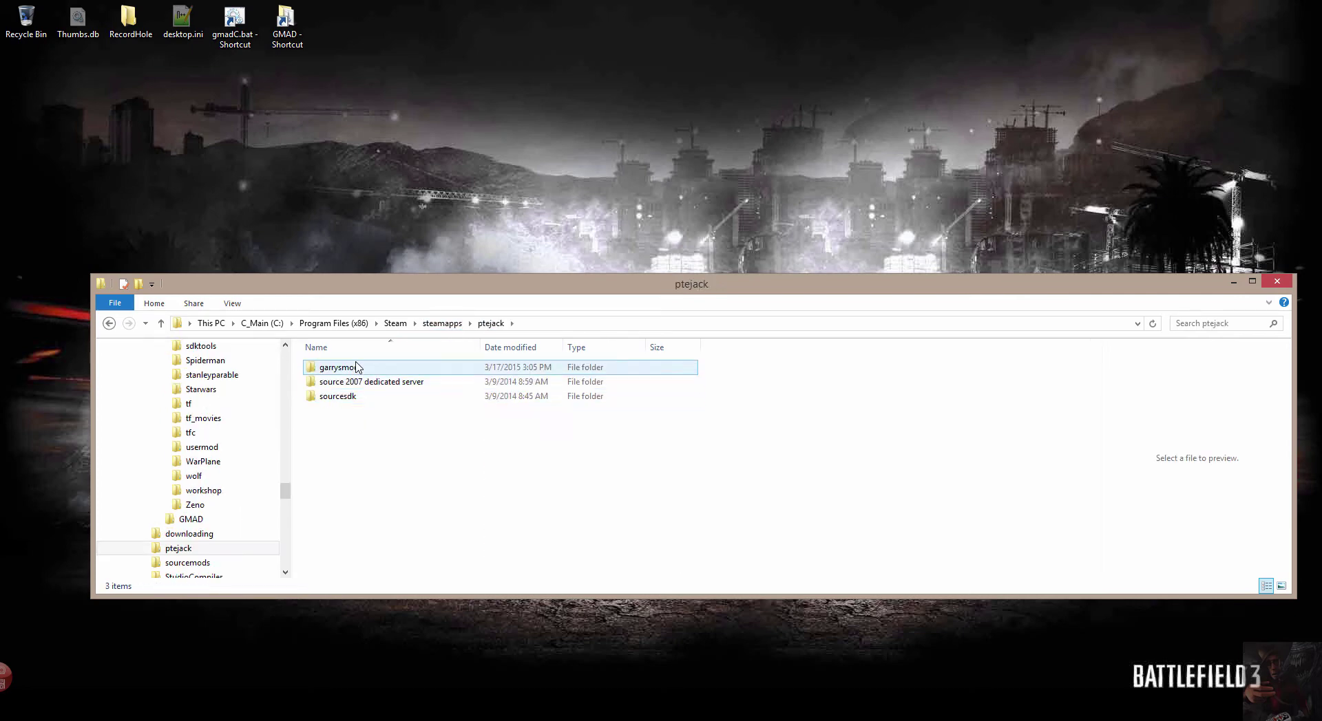
pyautogui.doubleClick(357, 371)
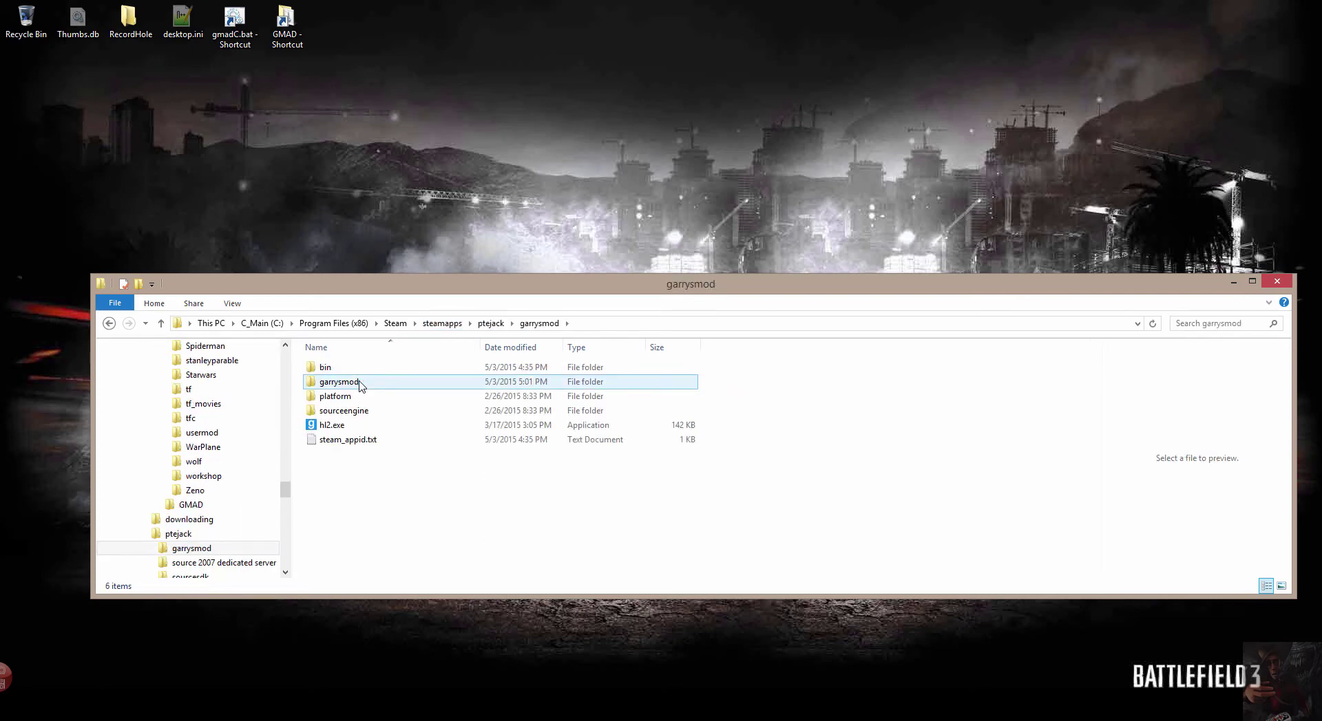
pyautogui.click(358, 387)
pyautogui.doubleClick(359, 388)
pyautogui.doubleClick(360, 369)
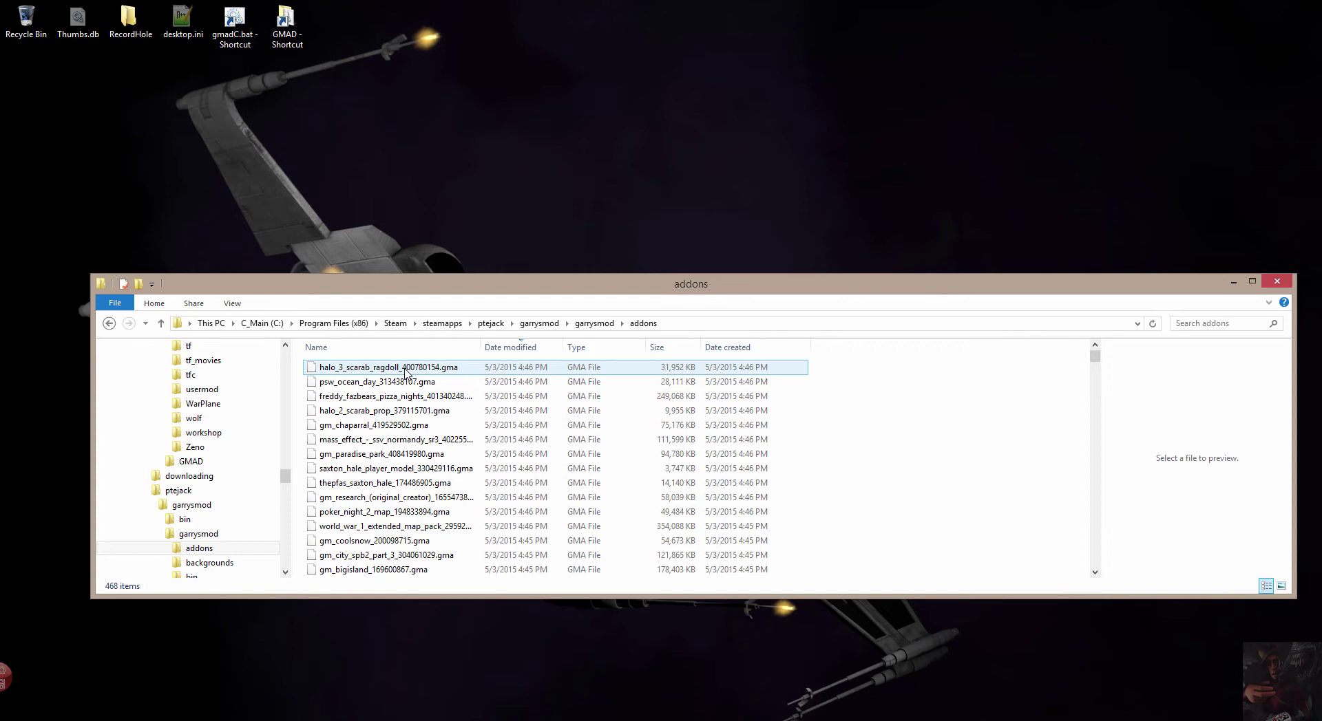
pyautogui.moveTo(406, 373); pyautogui.dragTo(236, 28)
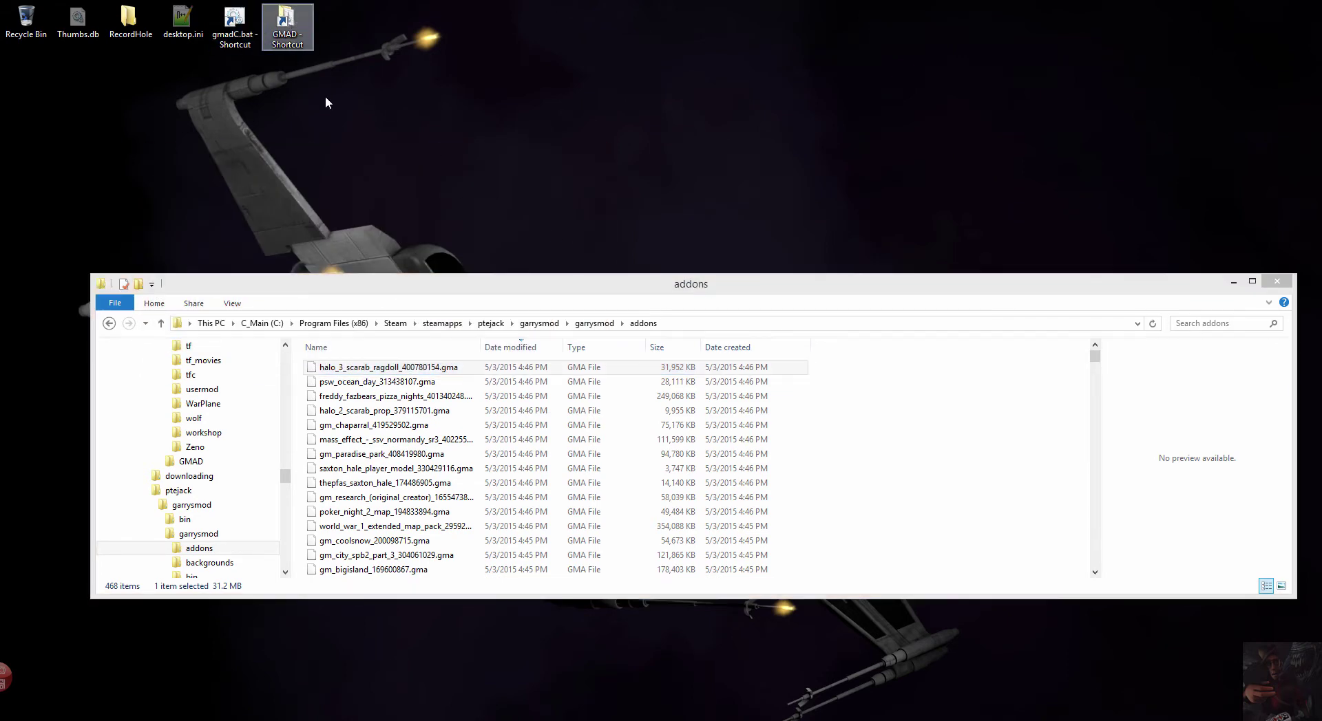
# - Open GMAD\halo_3_scarab_ragdoll_400780154 and check it holds only the materials and models folders
pyautogui.doubleClick(289, 24)
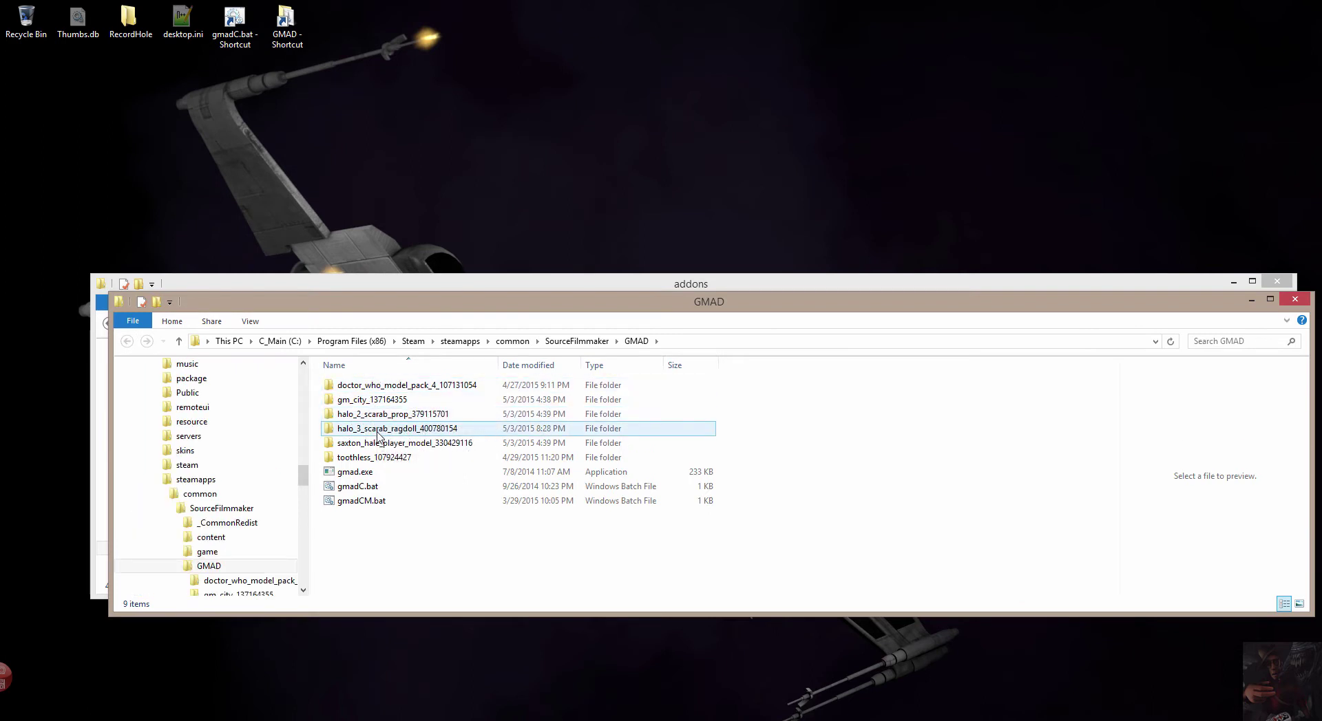
pyautogui.doubleClick(379, 429)
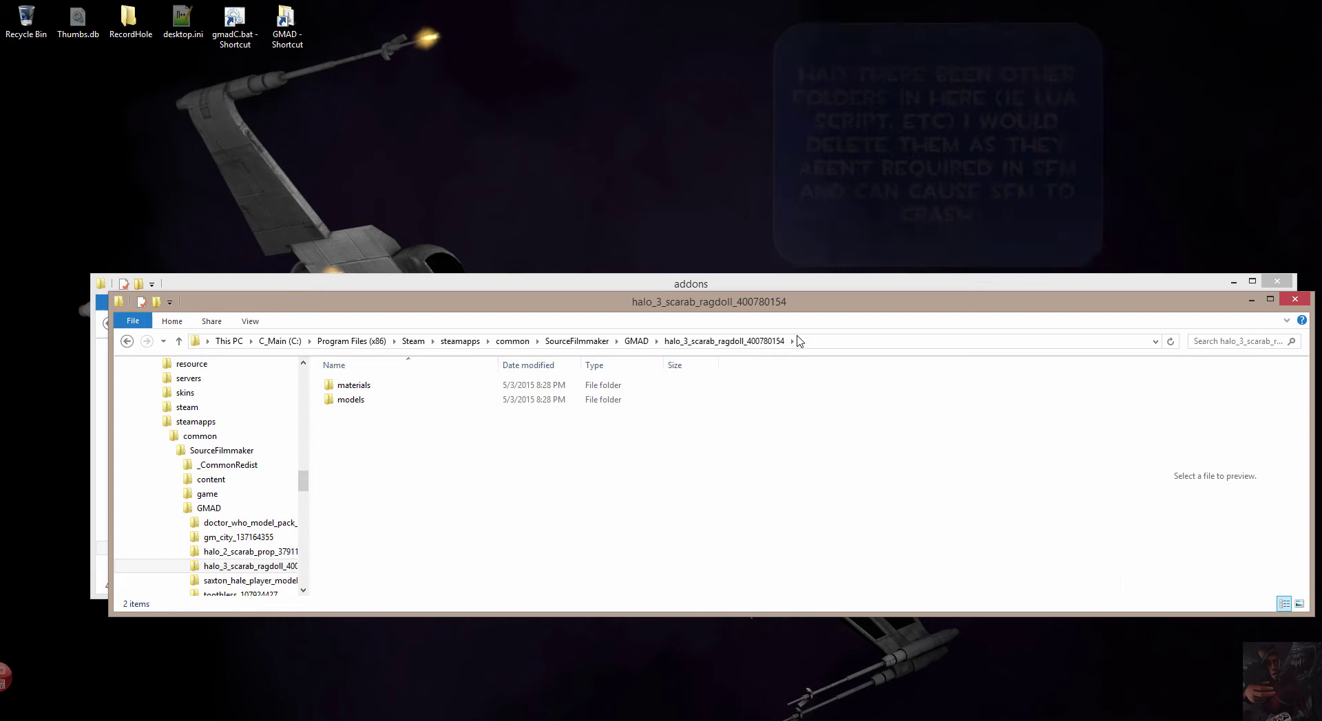
pyautogui.click(381, 398)
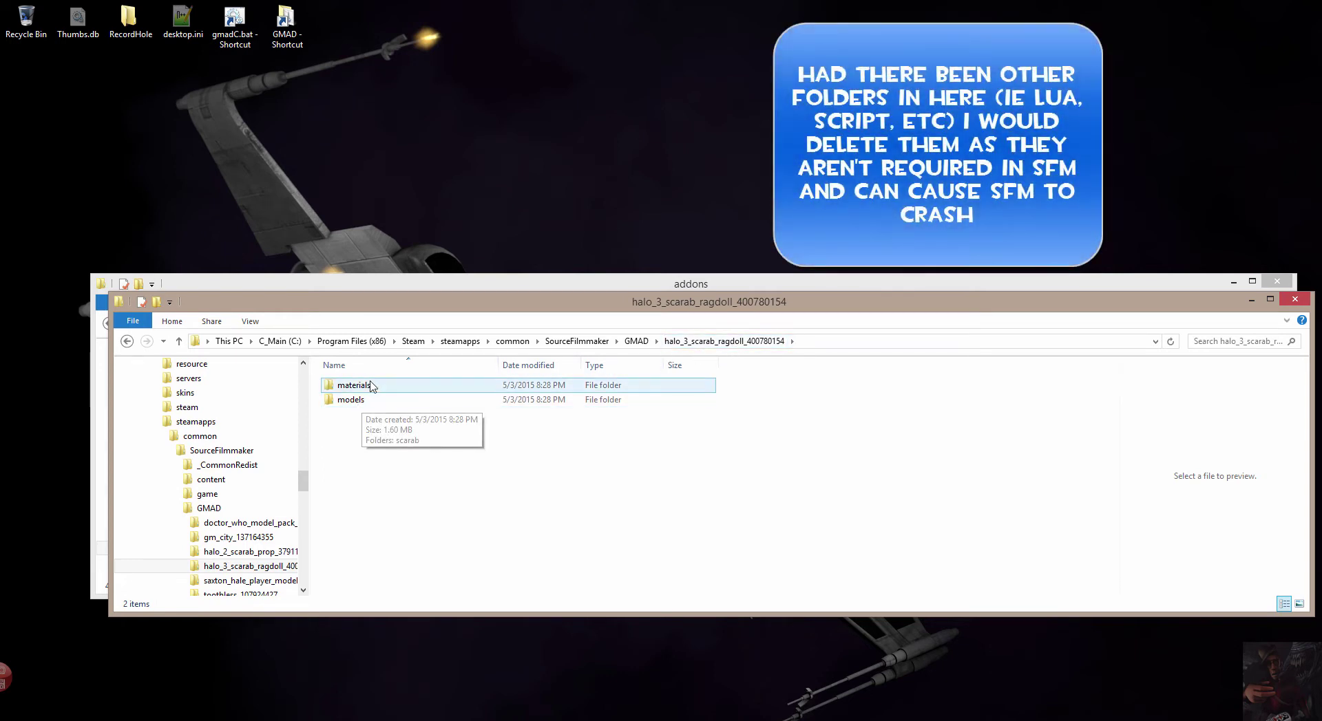
pyautogui.click(420, 424)
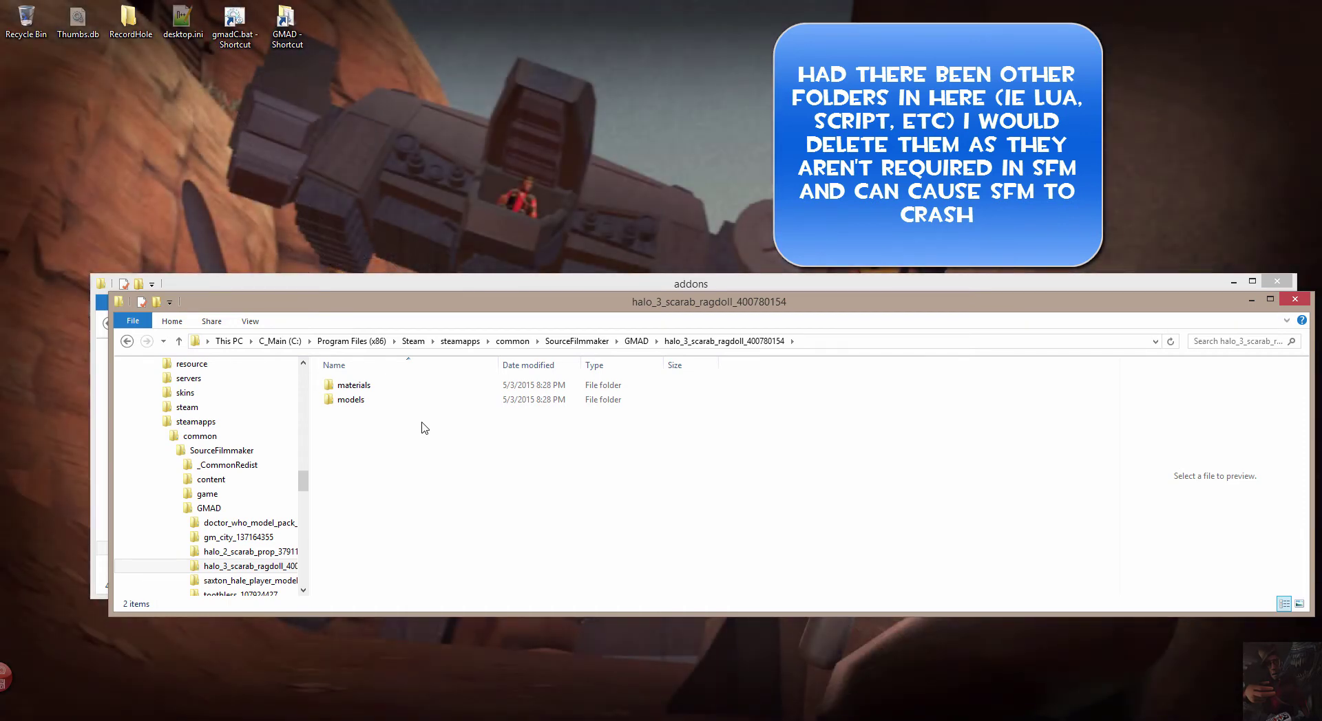
pyautogui.click(359, 386)
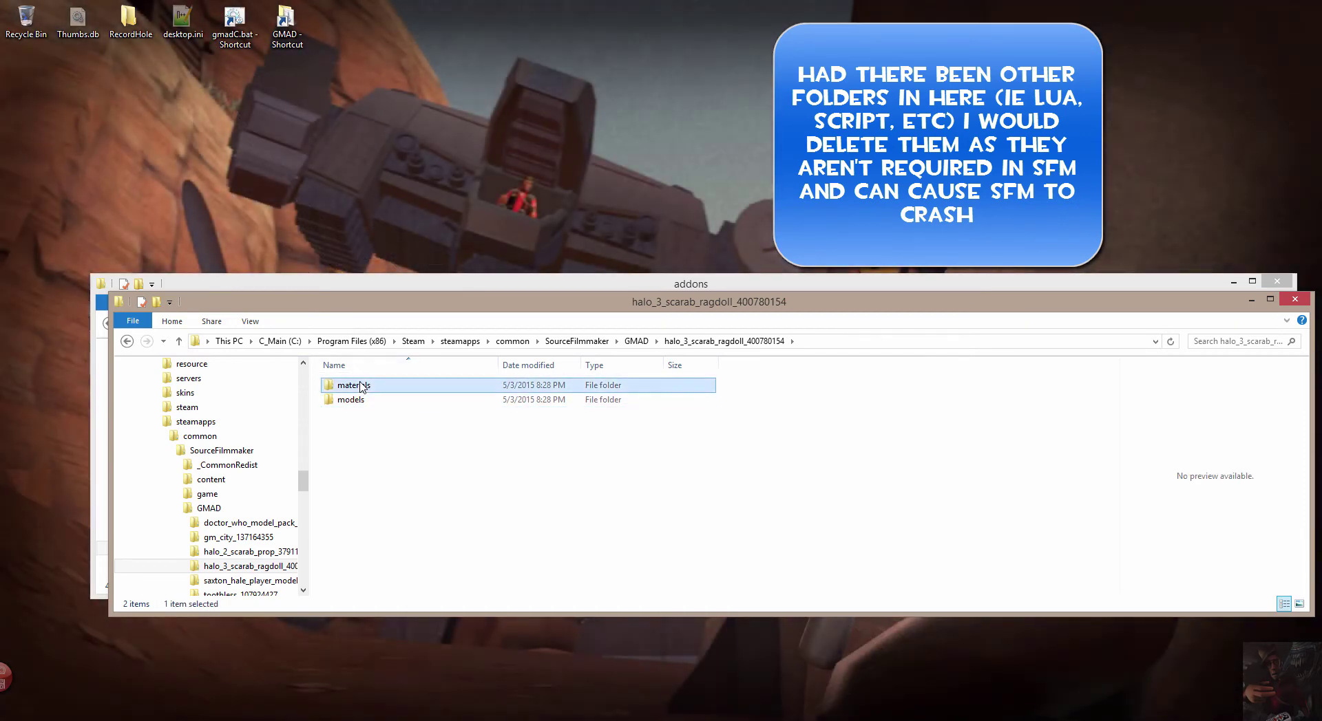
pyautogui.keyDown('ctrl'); pyautogui.click(359, 401); pyautogui.keyUp('ctrl')
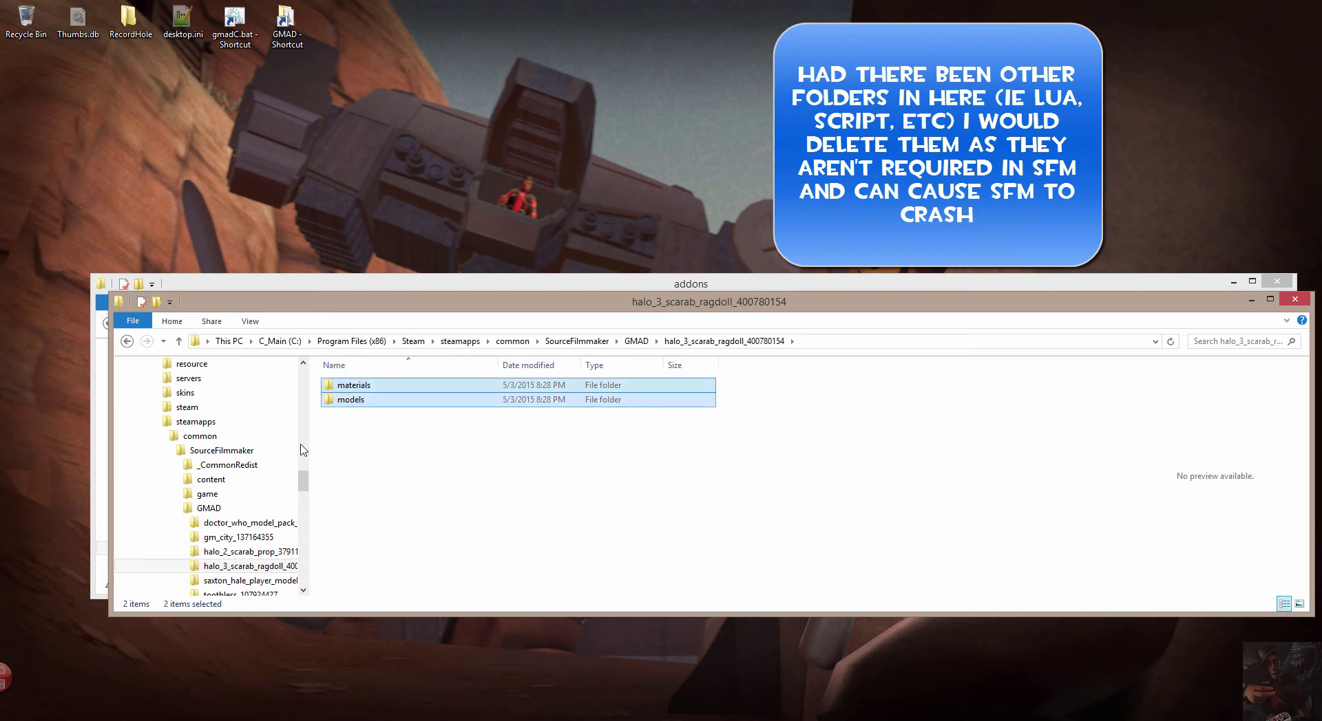
pyautogui.moveTo(307, 484)
pyautogui.mouseDown()
pyautogui.moveTo(301, 516)
pyautogui.moveTo(300, 500)
pyautogui.mouseUp()
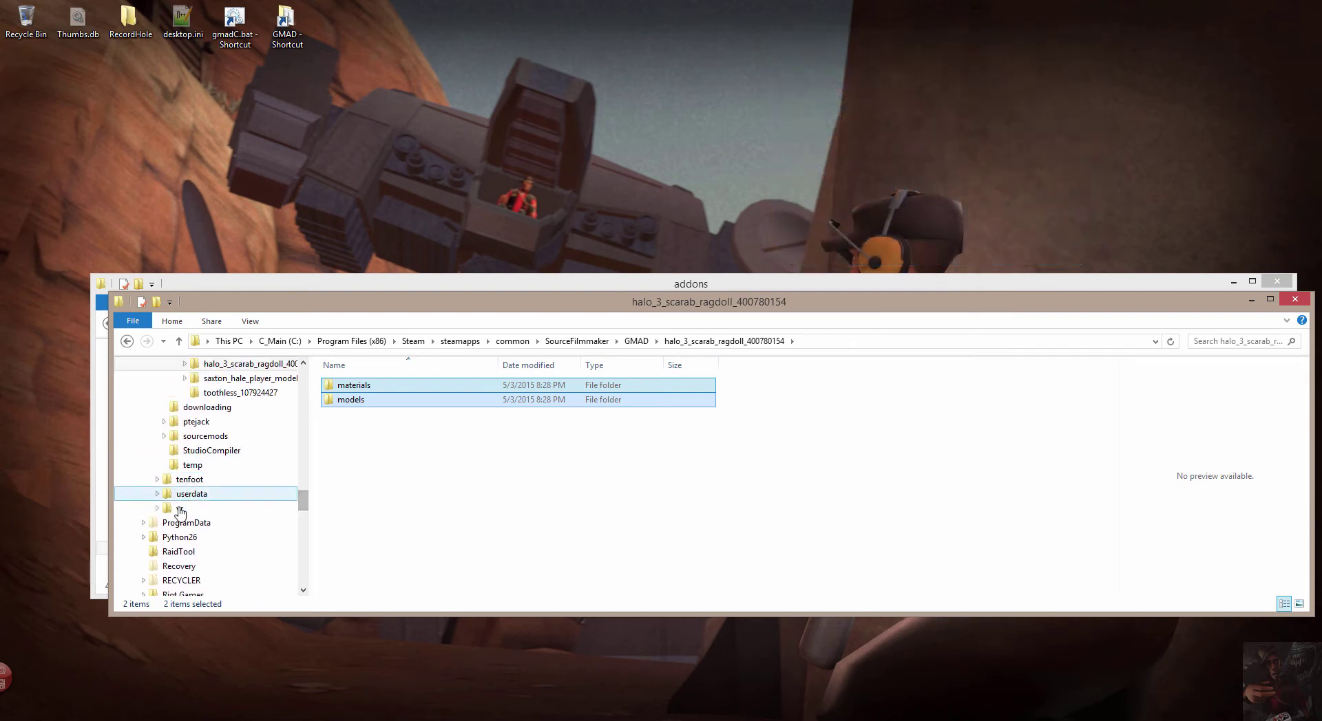
pyautogui.scroll(3, 262, 454)
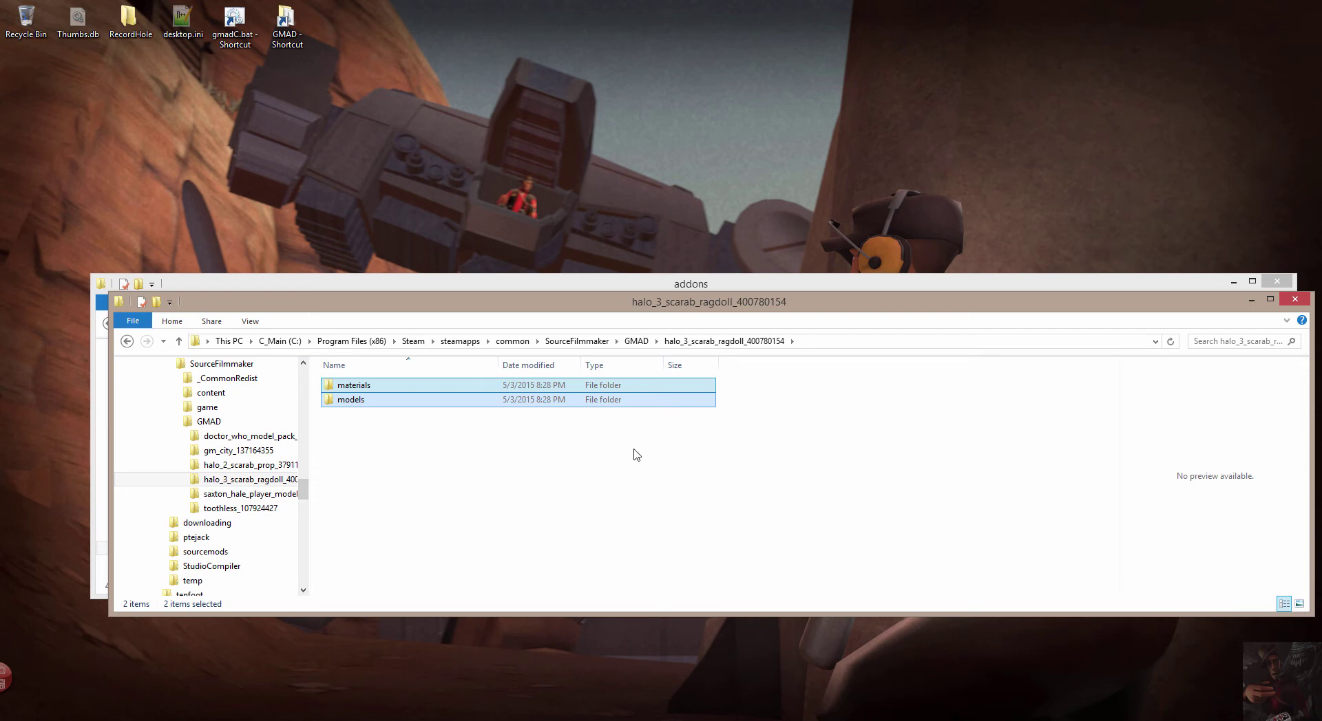
# - Look inside the halo_3_scarab_ragdoll_400780154 folder, then return to the GMAD folder
pyautogui.click(636, 341)
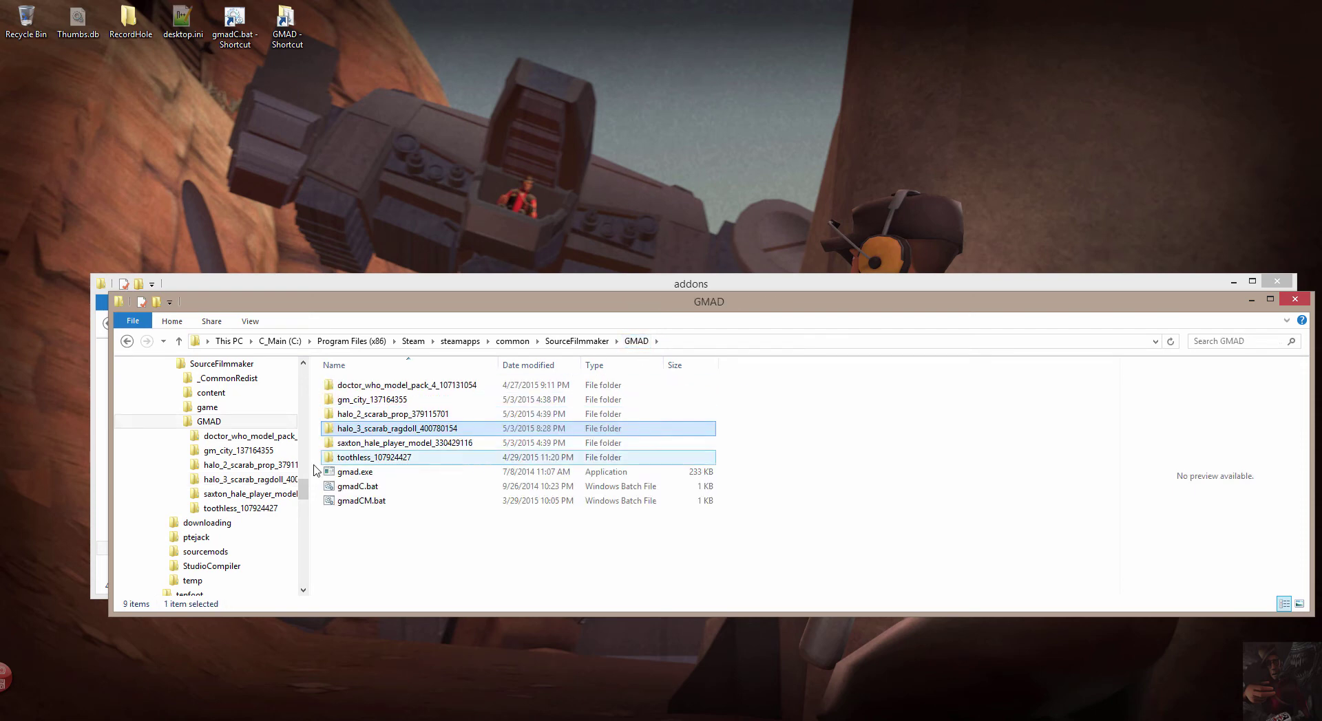
pyautogui.moveTo(306, 489); pyautogui.dragTo(309, 445)
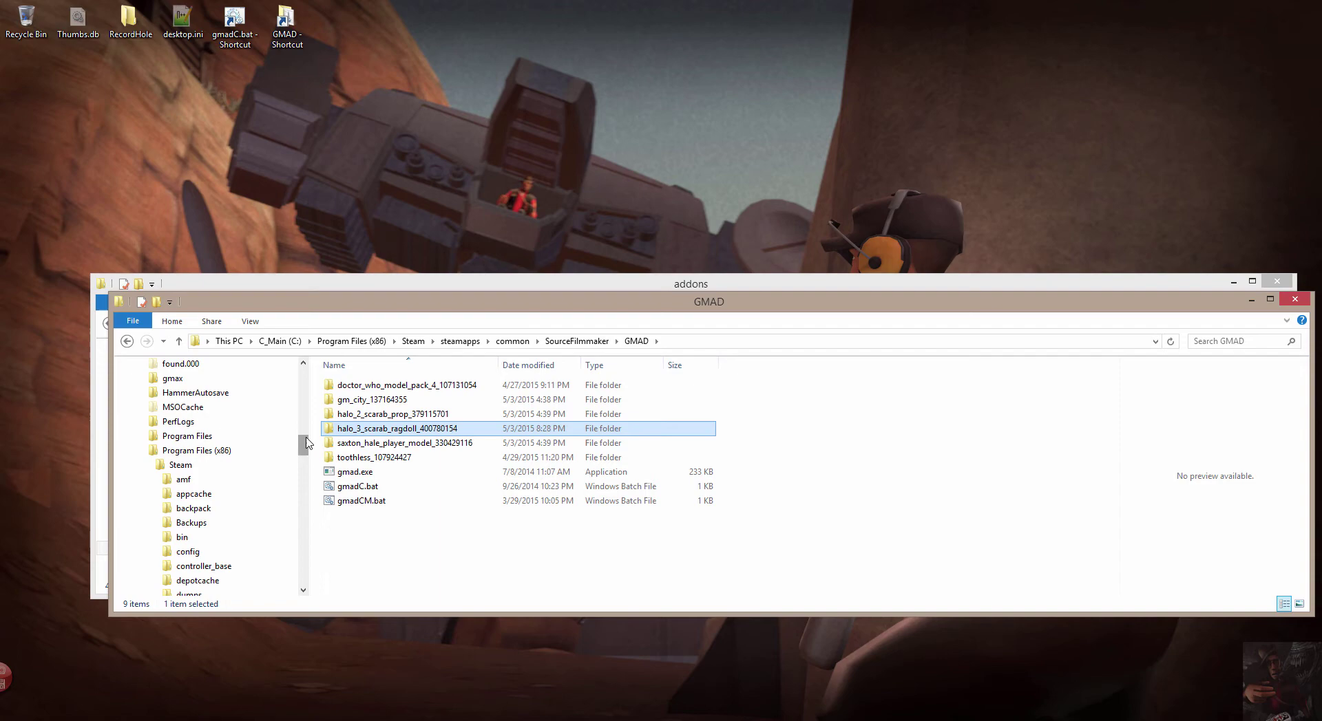
pyautogui.moveTo(305, 439); pyautogui.dragTo(304, 483)
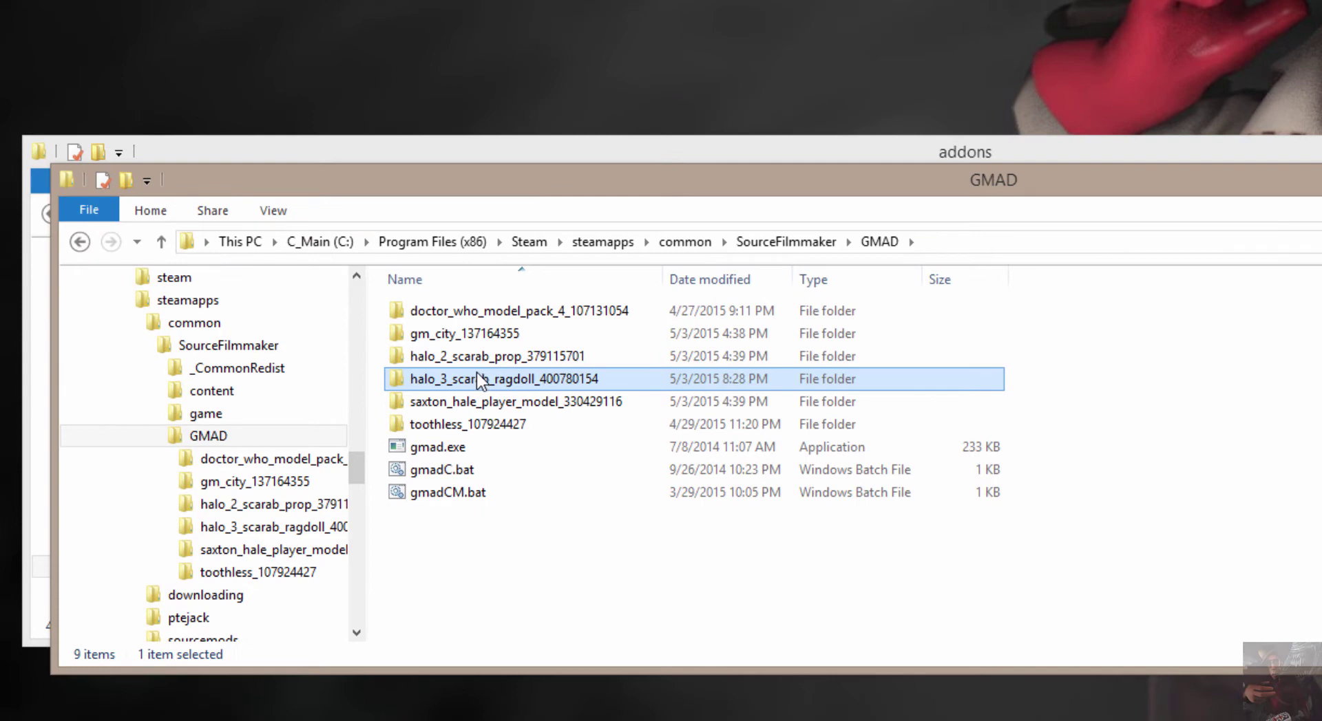
pyautogui.doubleClick(477, 375)
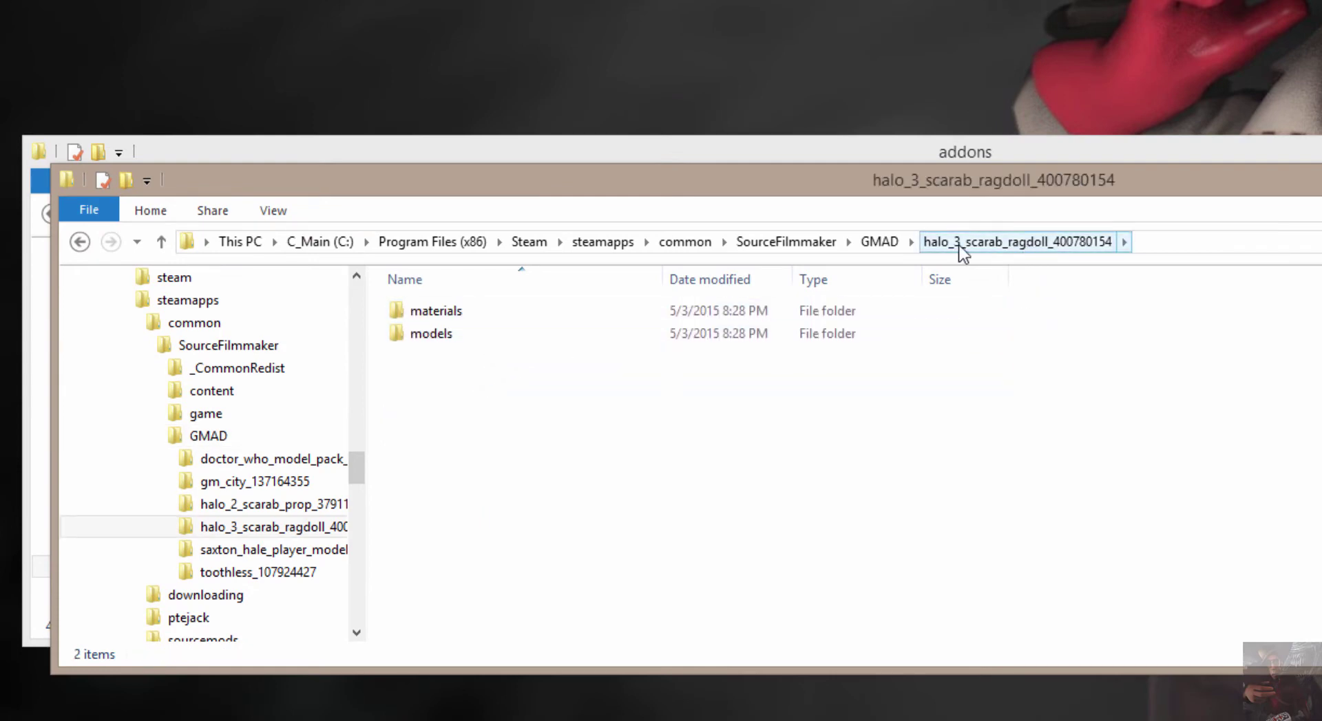
pyautogui.click(879, 242)
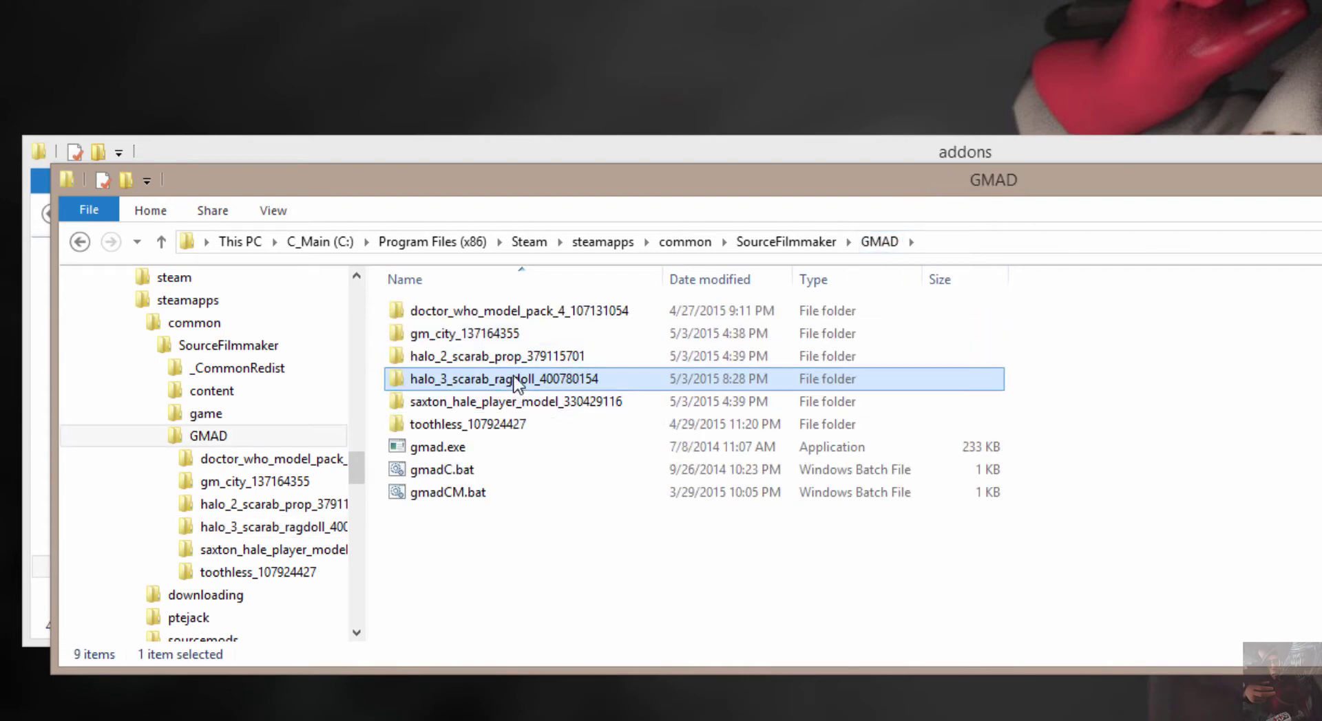
# - Copy halo_3_scarab_ragdoll_400780154 into SourceFilmmaker's game folder and open the copy
pyautogui.moveTo(518, 383); pyautogui.dragTo(245, 406, button='right')
pyautogui.click(323, 420)
pyautogui.click(205, 417)
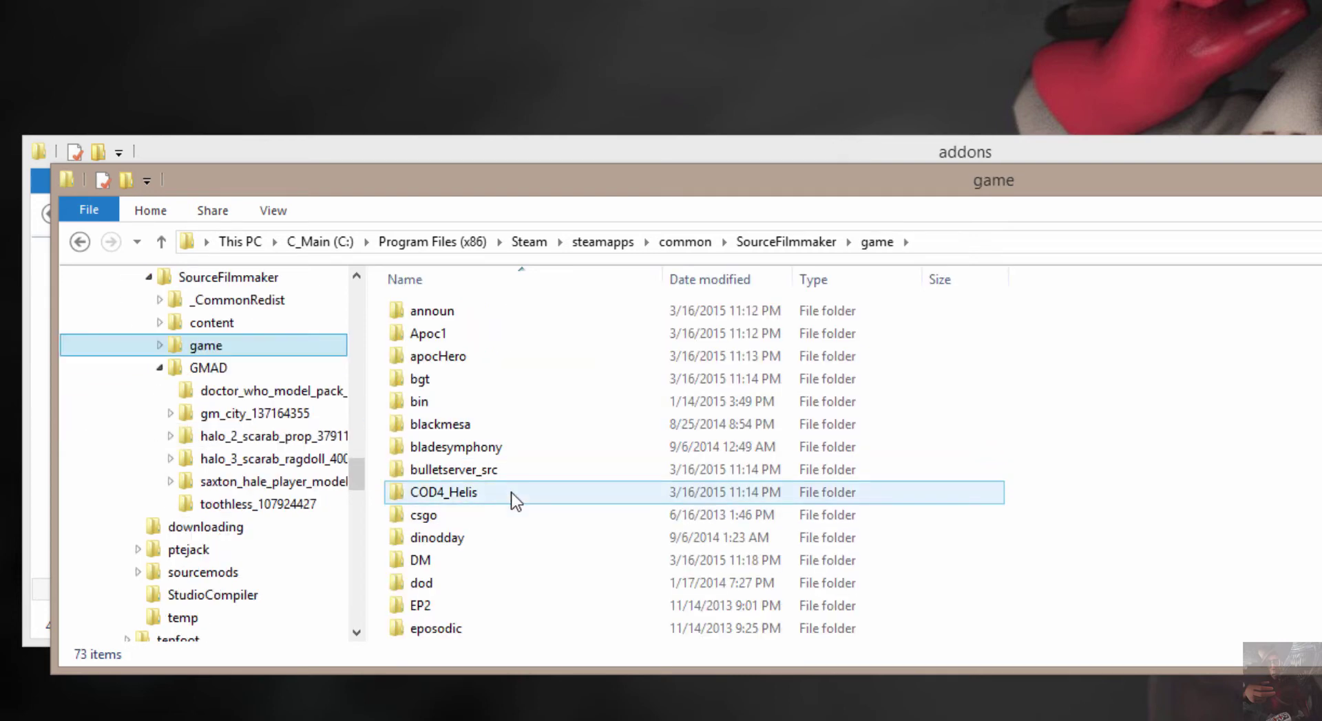
pyautogui.scroll(-5, 503, 472)
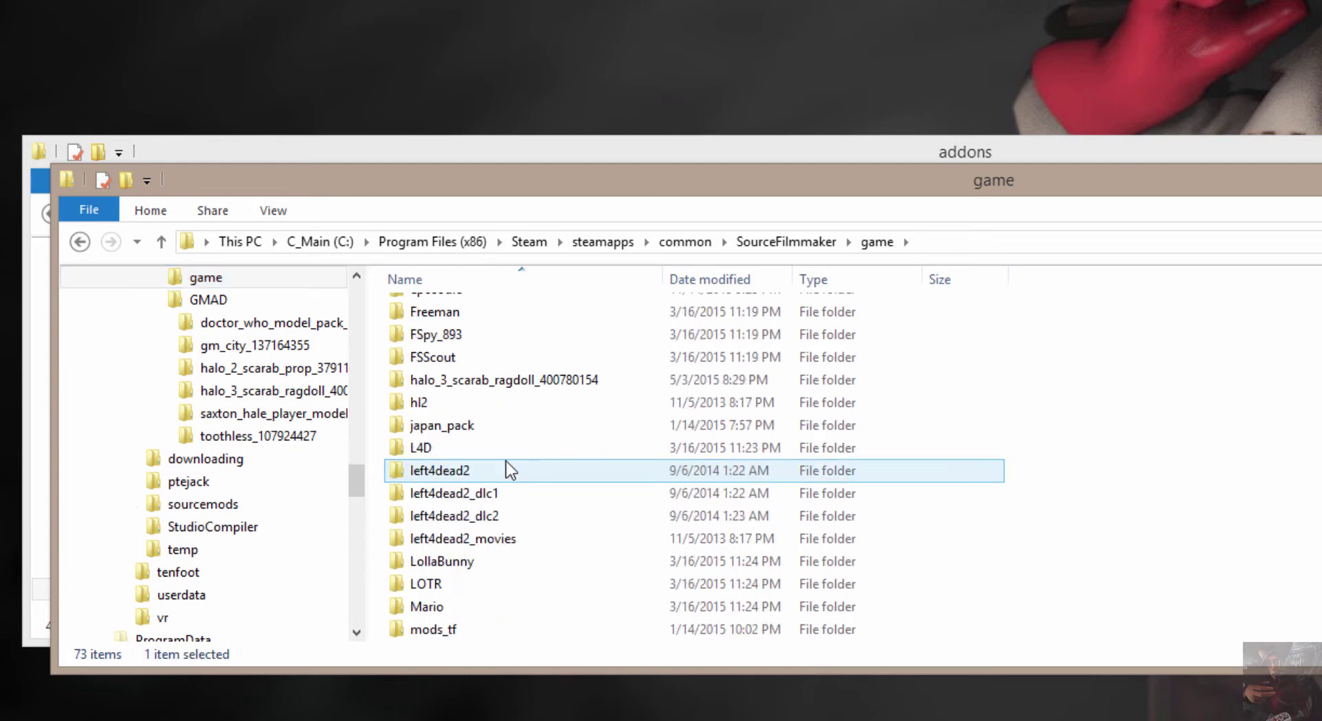
pyautogui.click(515, 383)
pyautogui.doubleClick(517, 384)
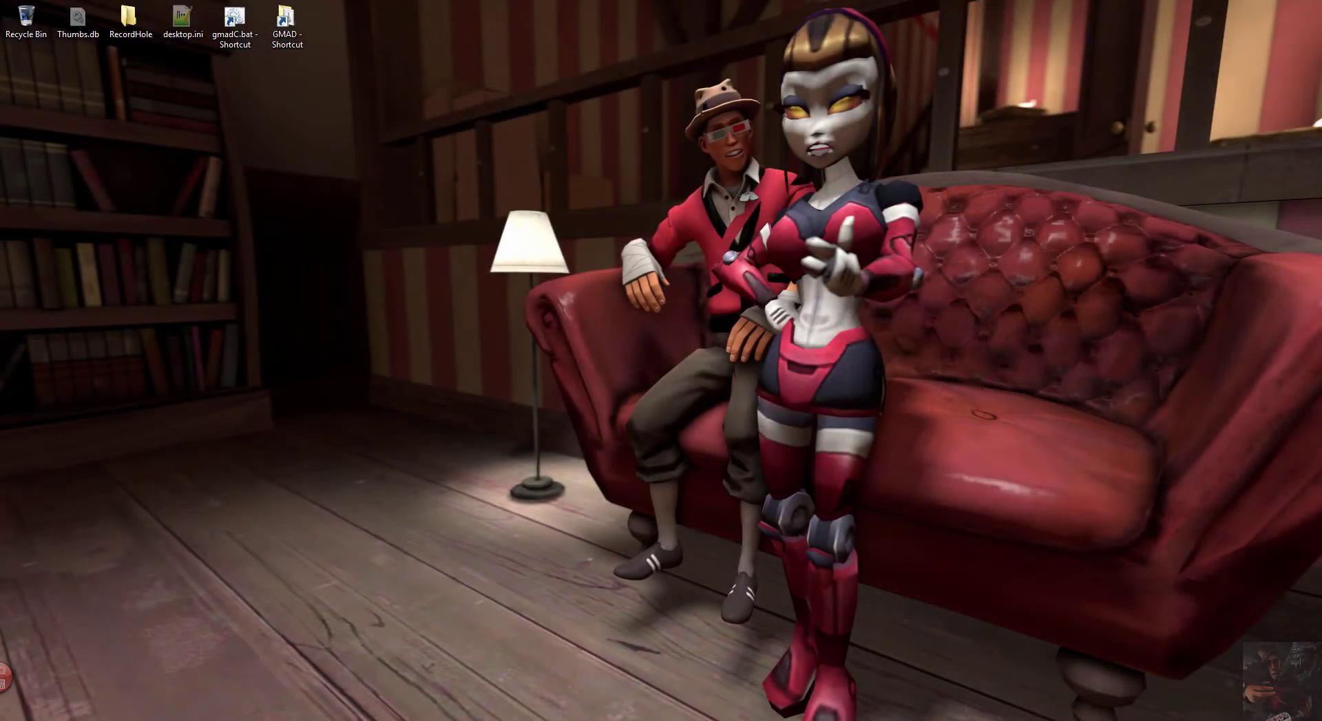
# - Launch the Source Filmmaker SDK from Steam's tray menu, bringing up the SDK Launcher with usermod
pyautogui.click(1182, 720)
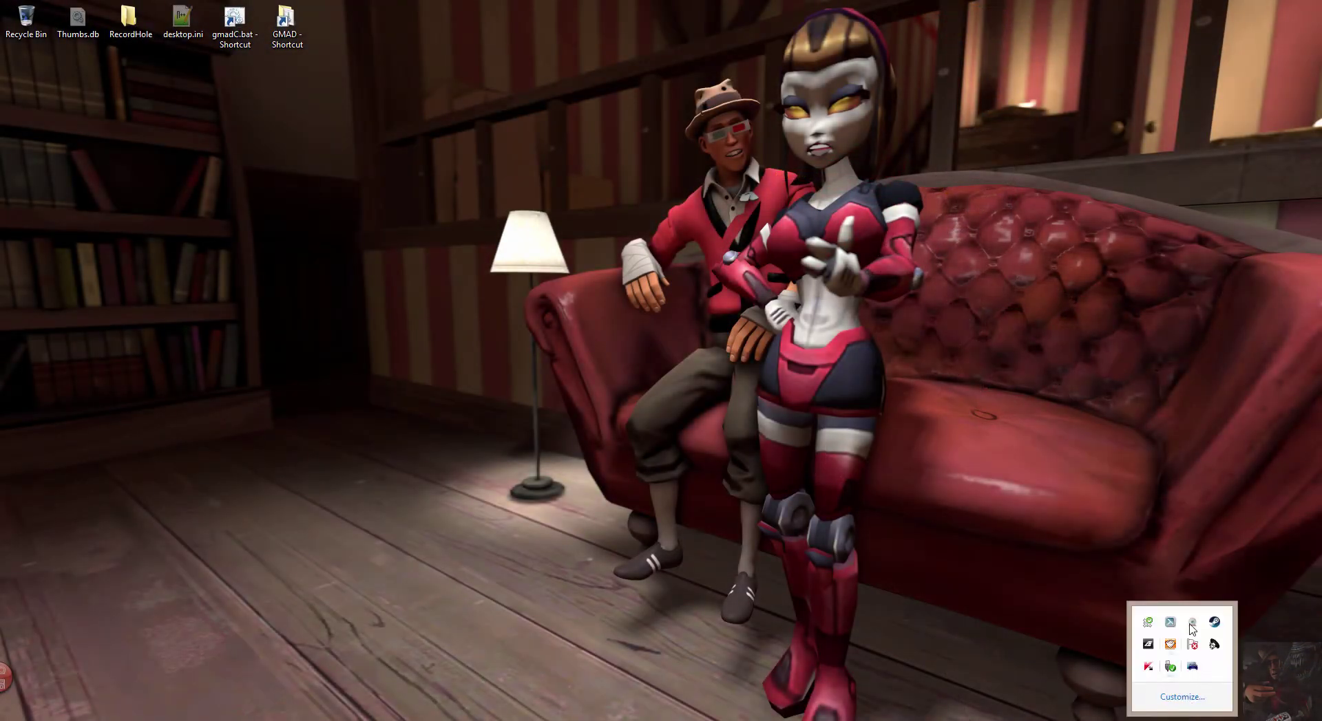
pyautogui.rightClick(1215, 624)
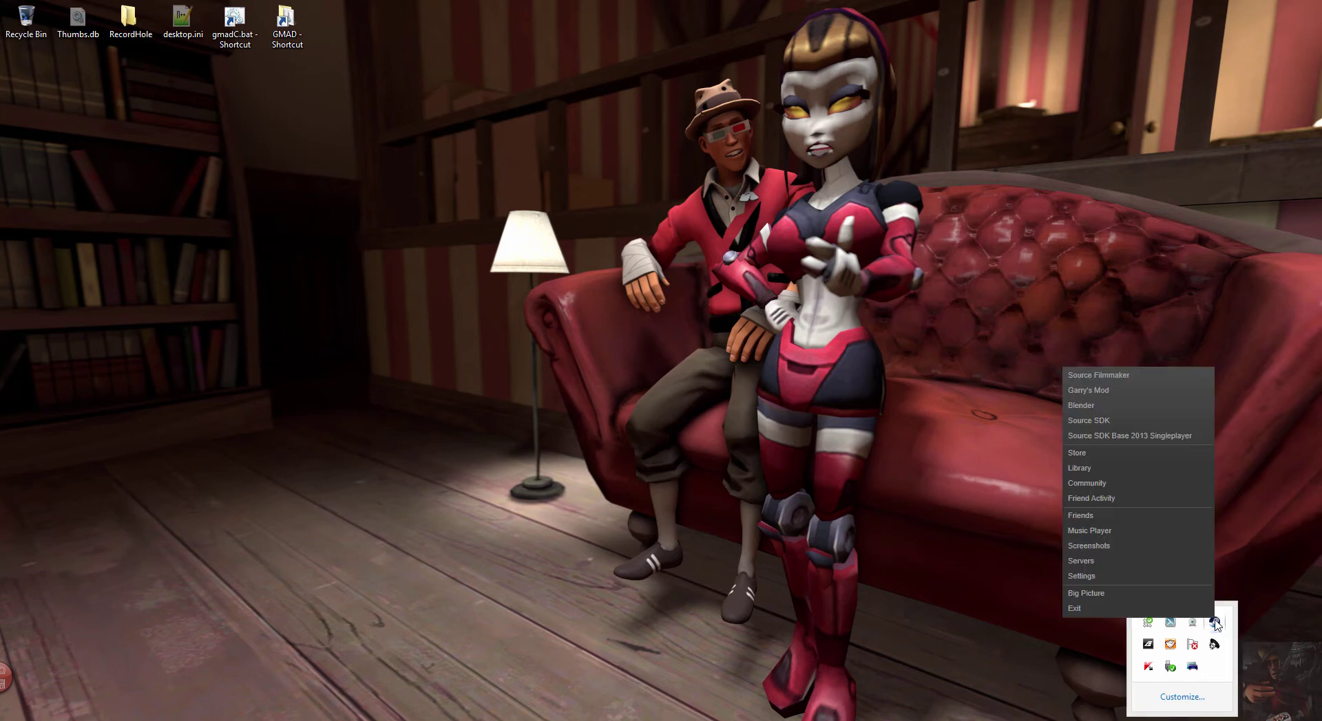
pyautogui.click(1104, 375)
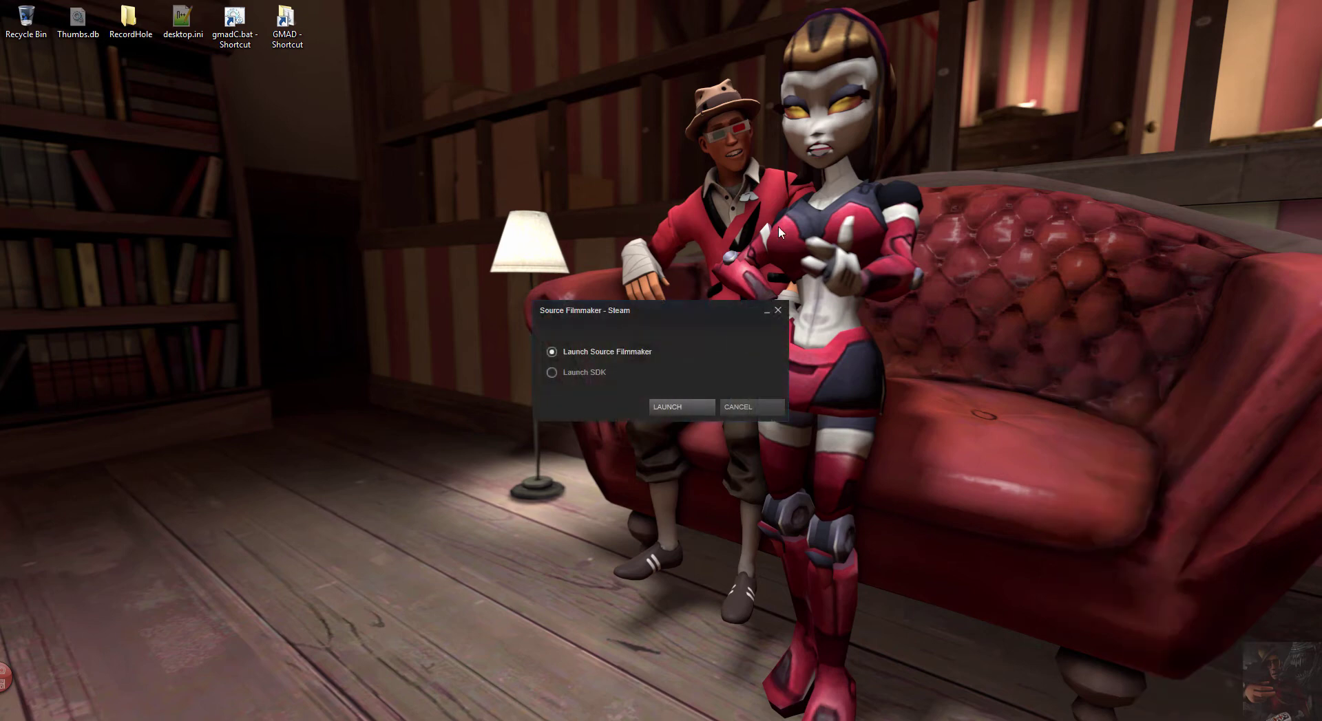
pyautogui.click(580, 372)
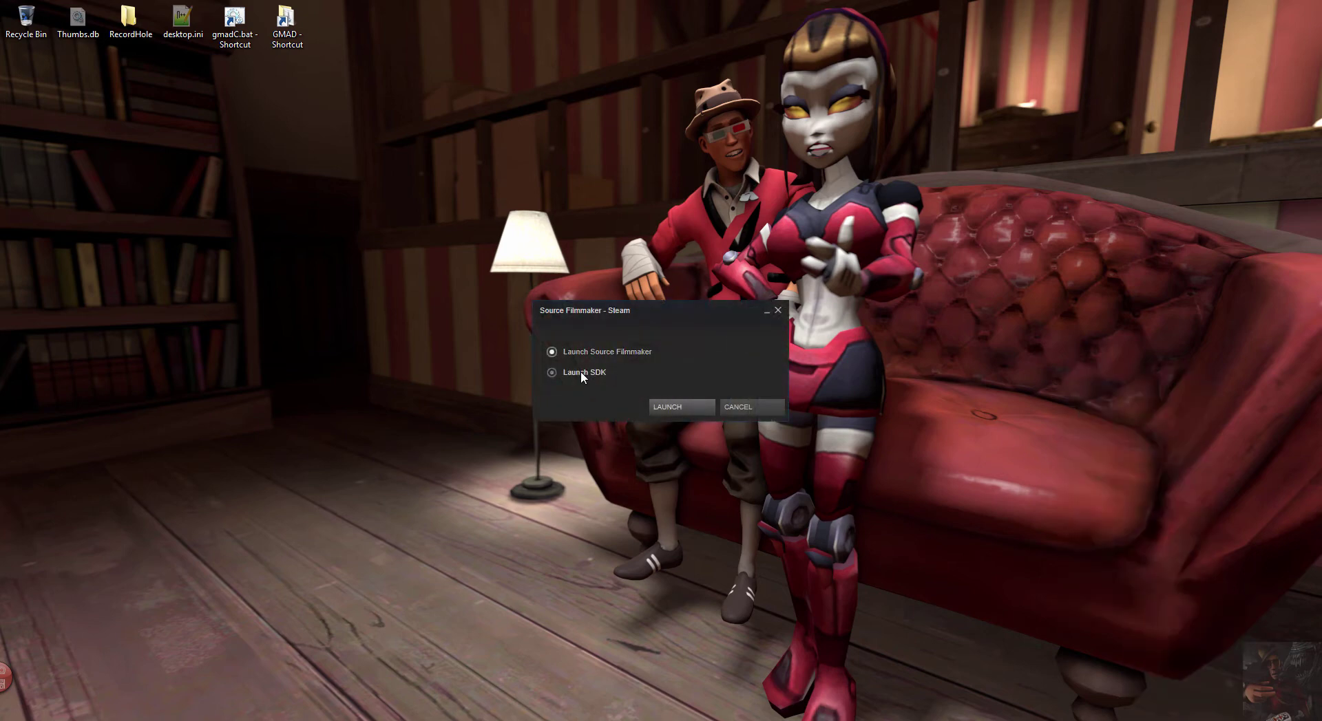
pyautogui.click(681, 406)
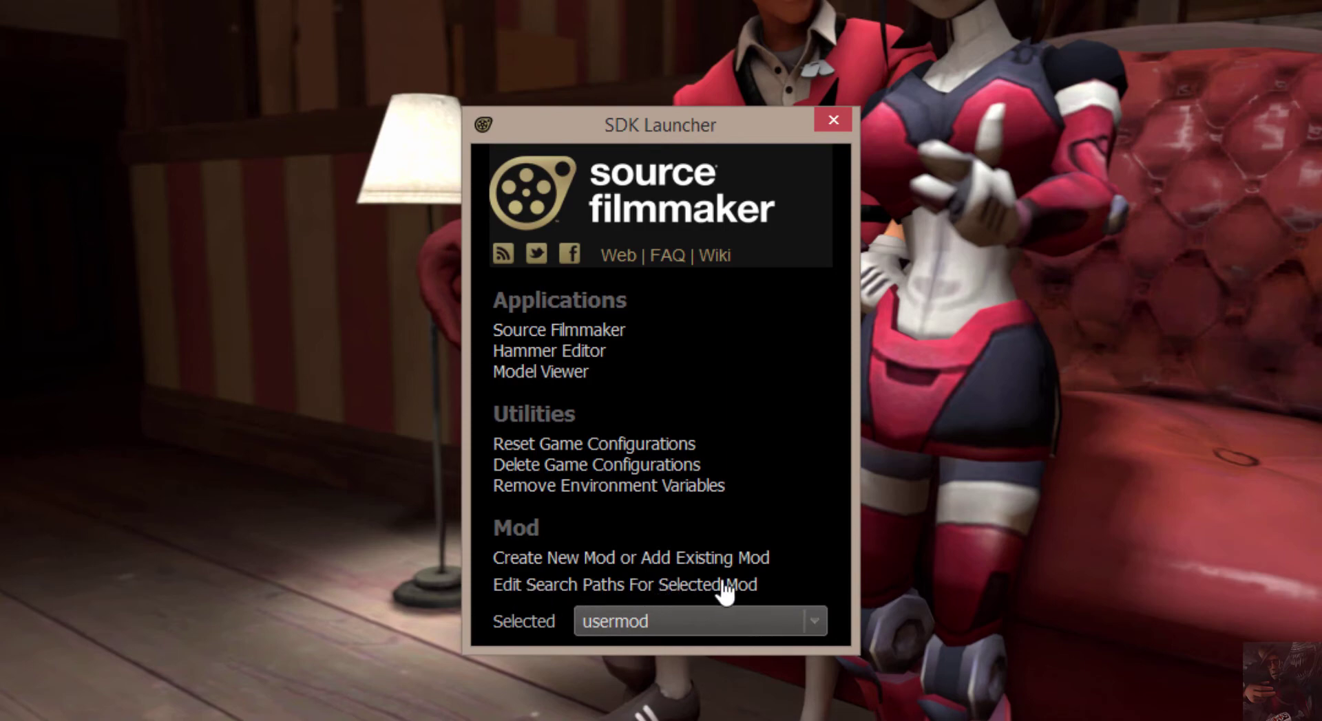
# - Tick halo_3_scarab_ragdoll_400780154 in usermod's search paths, move it to the top, and save
pyautogui.click(630, 592)
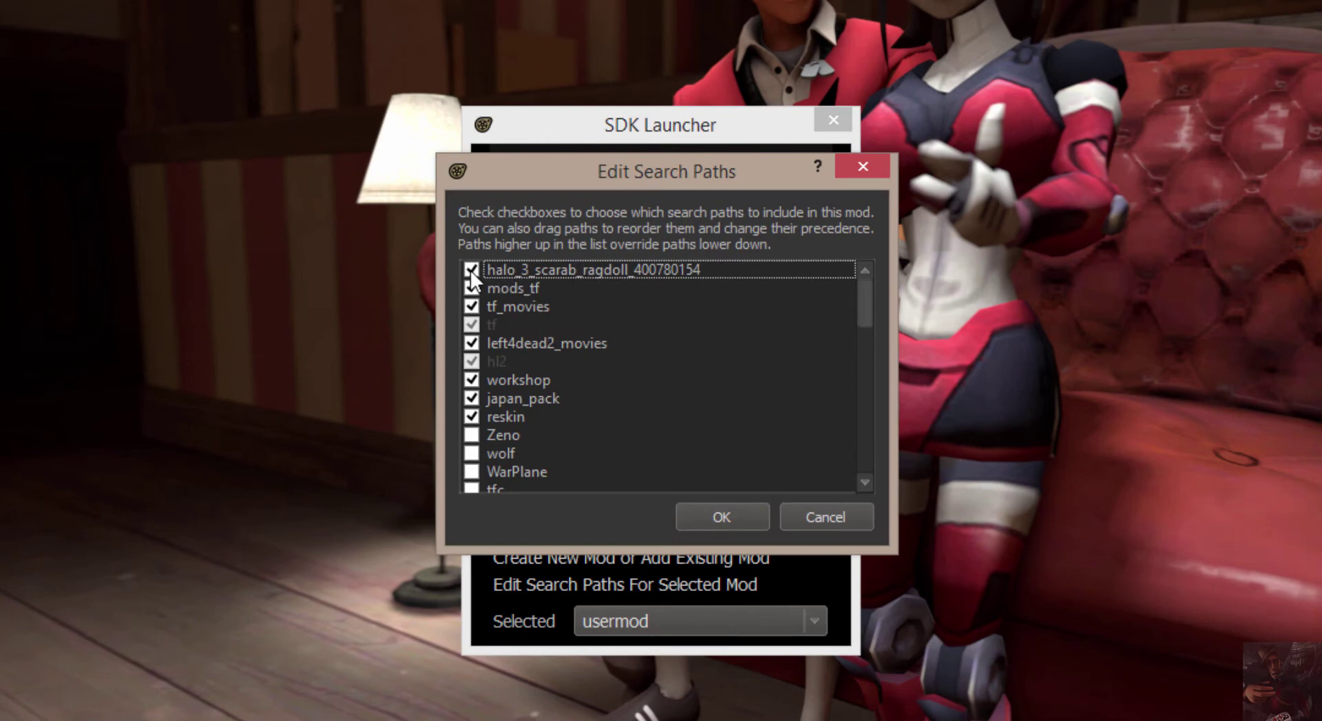
pyautogui.moveTo(559, 274); pyautogui.dragTo(561, 465)
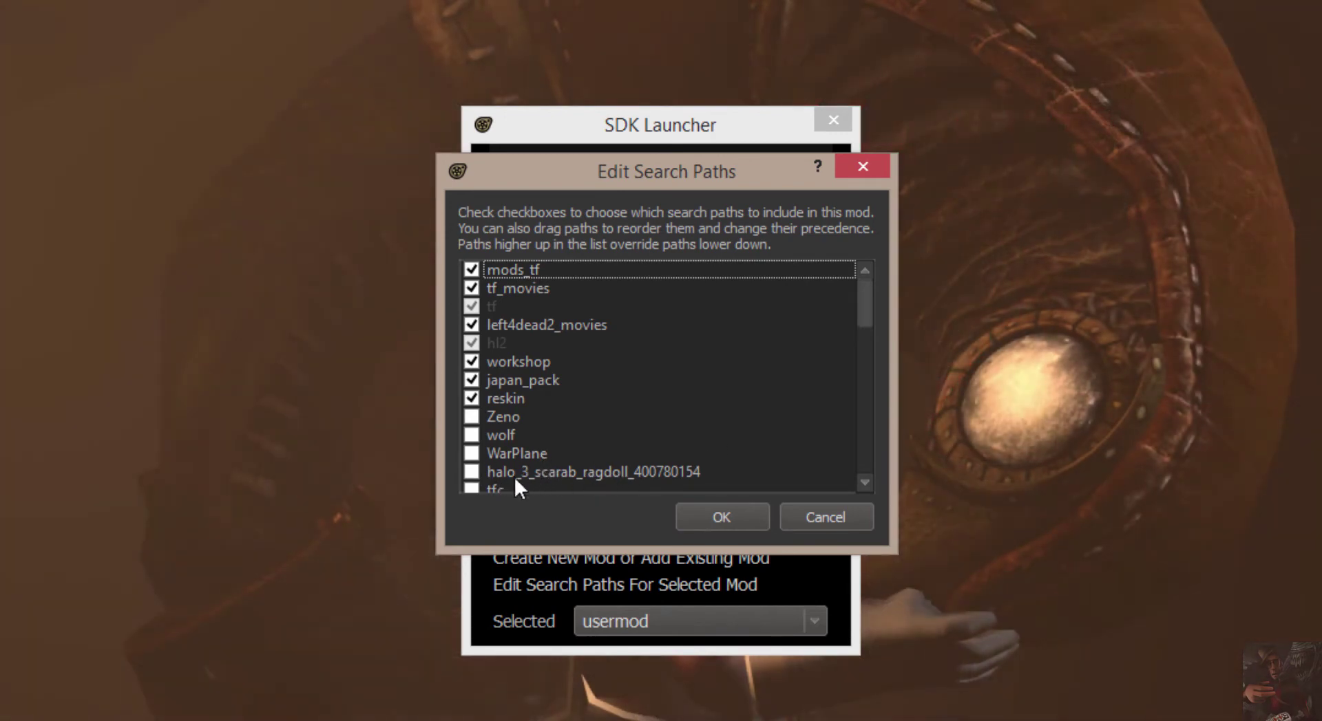
pyautogui.click(574, 472)
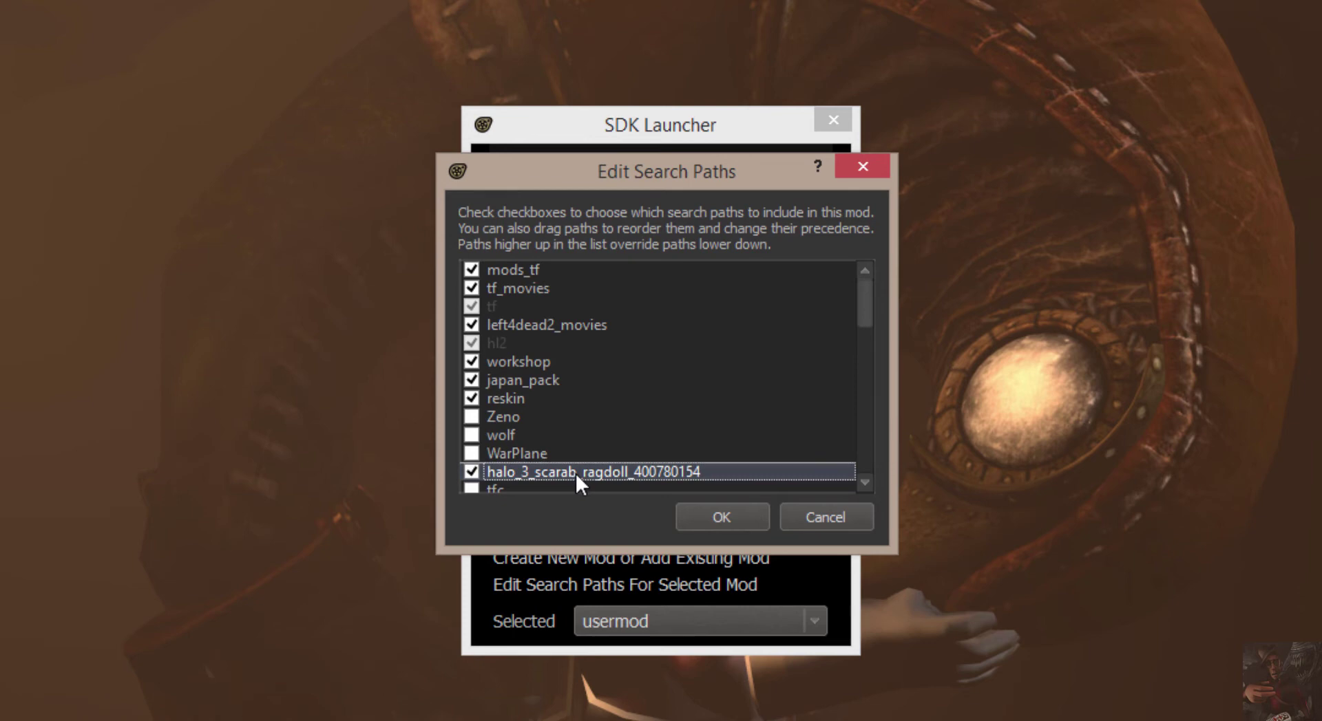
pyautogui.moveTo(575, 473); pyautogui.dragTo(574, 262)
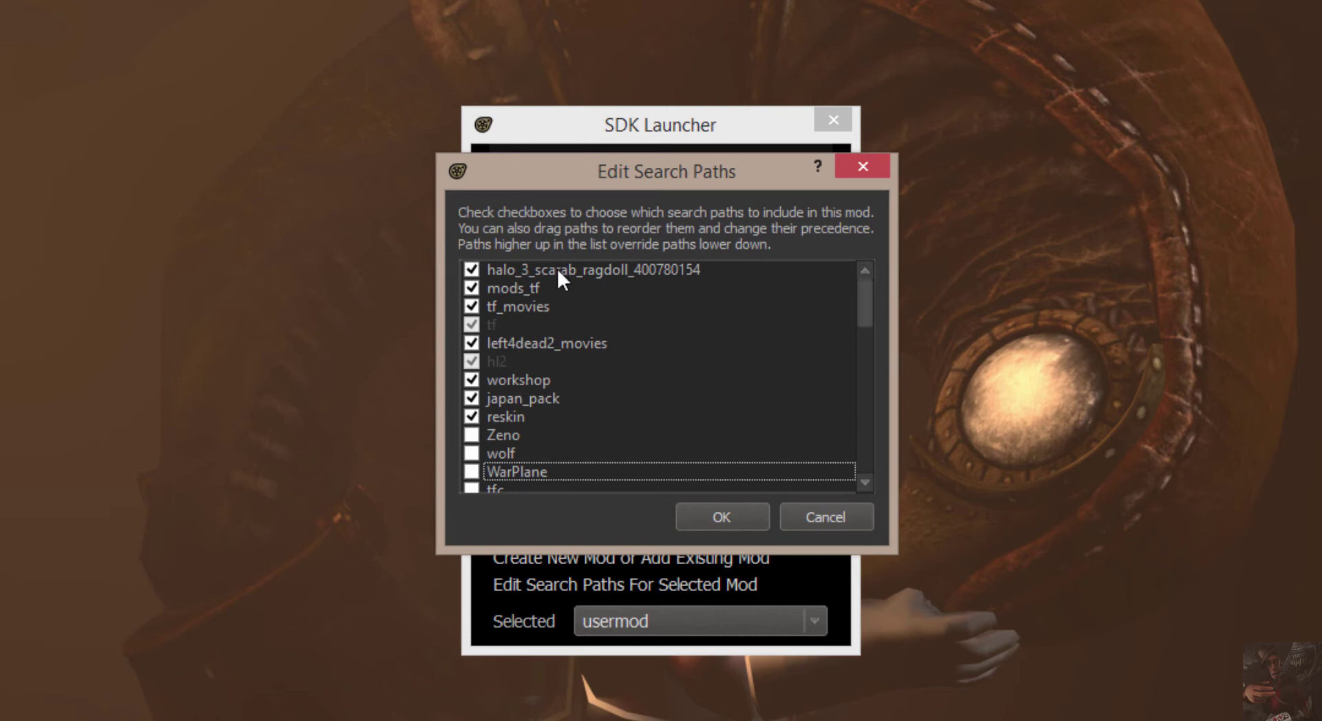
pyautogui.click(749, 517)
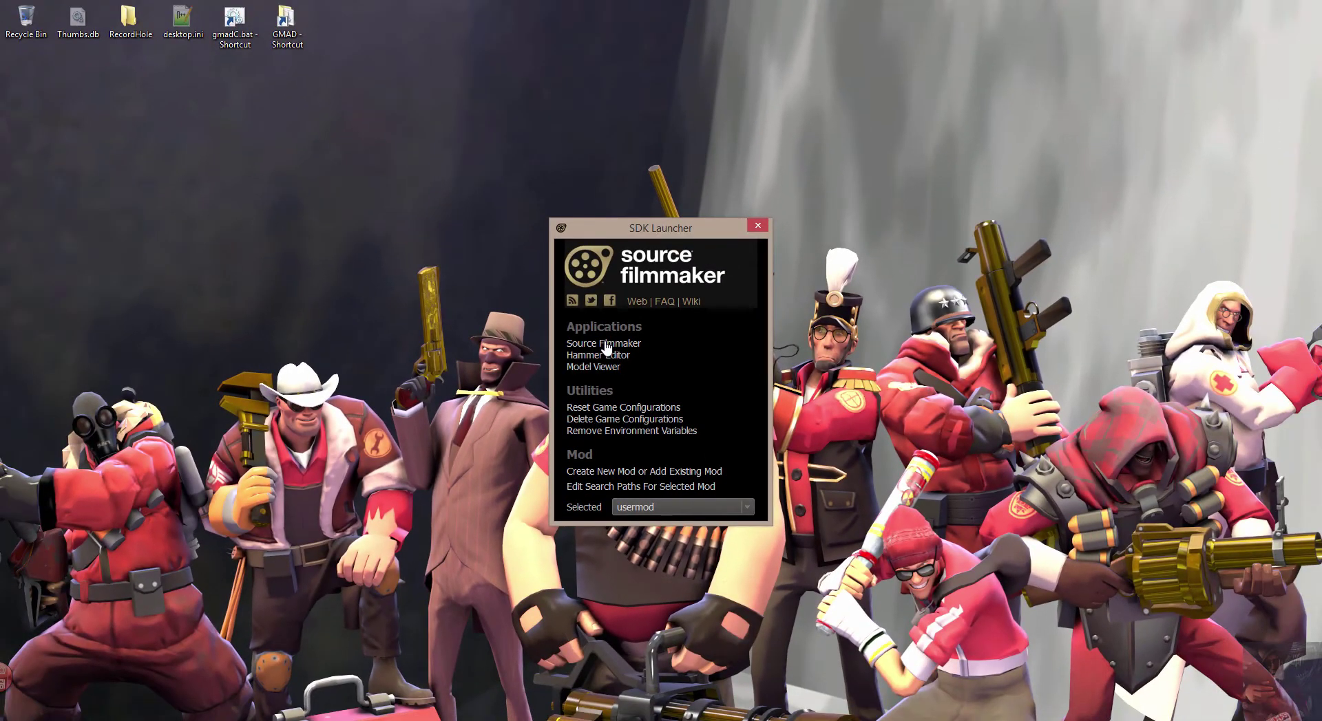
# - Start Source Filmmaker from the SDK Launcher and create the session session3
pyautogui.click(606, 347)
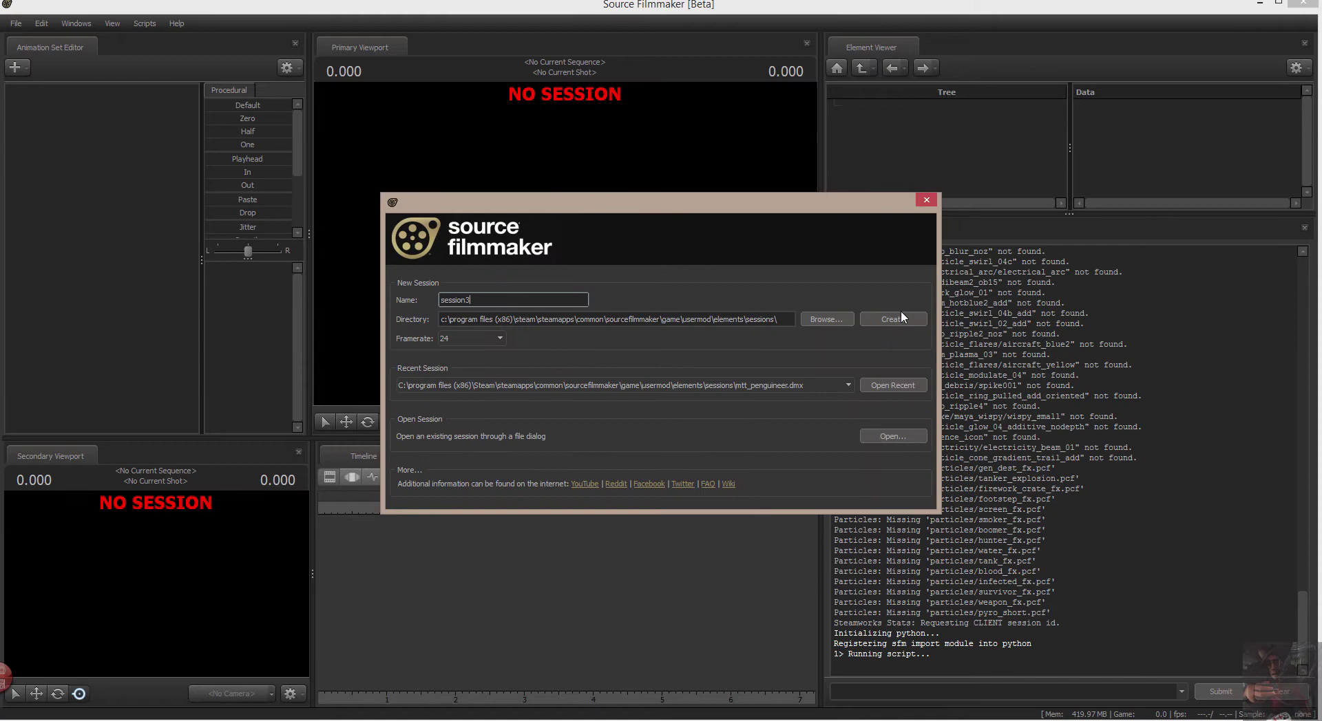
pyautogui.click(906, 317)
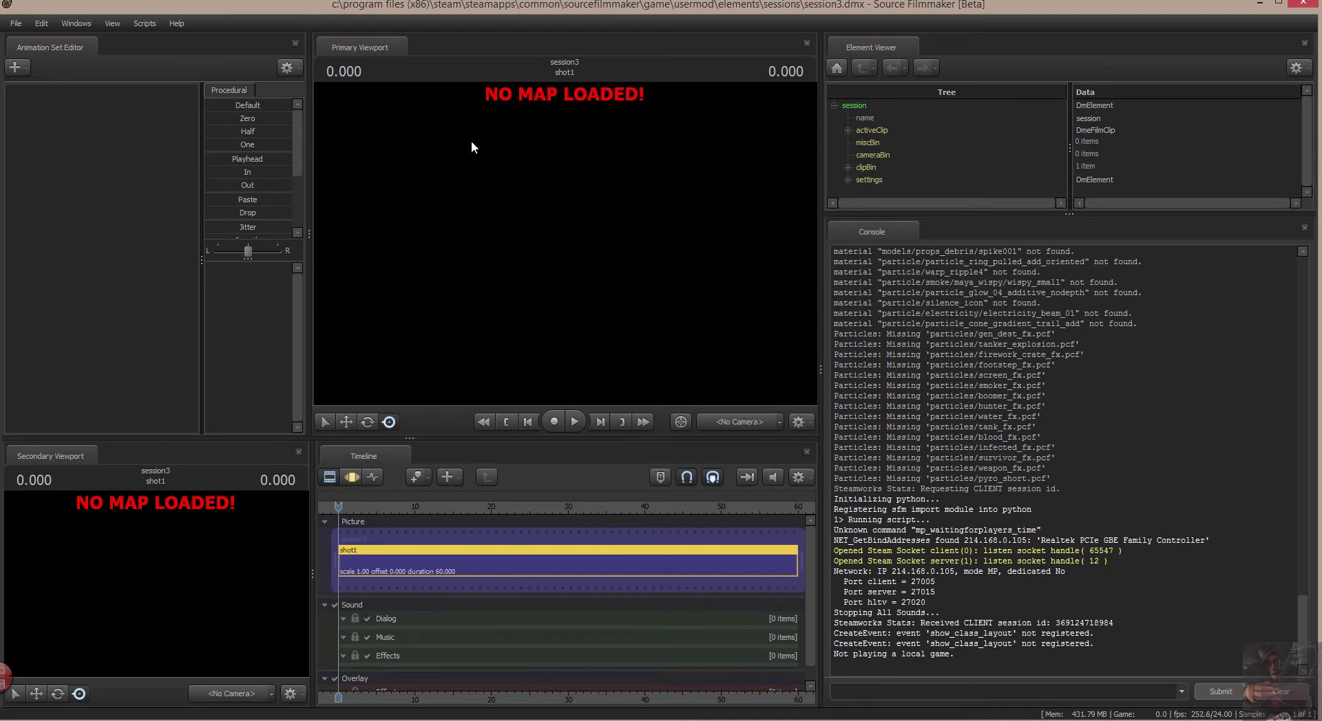
# - Load the stage_big.bsp map from the Primary Viewport's context menu
pyautogui.rightClick(571, 138)
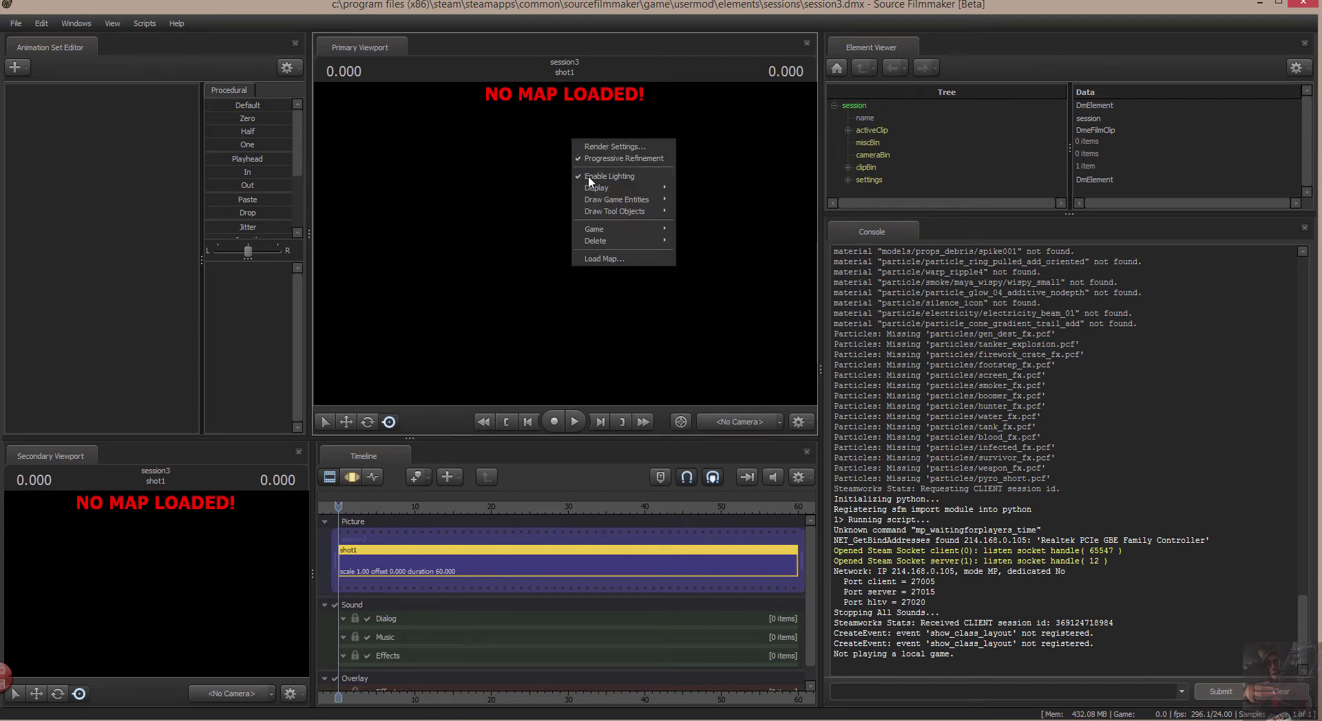
pyautogui.click(603, 258)
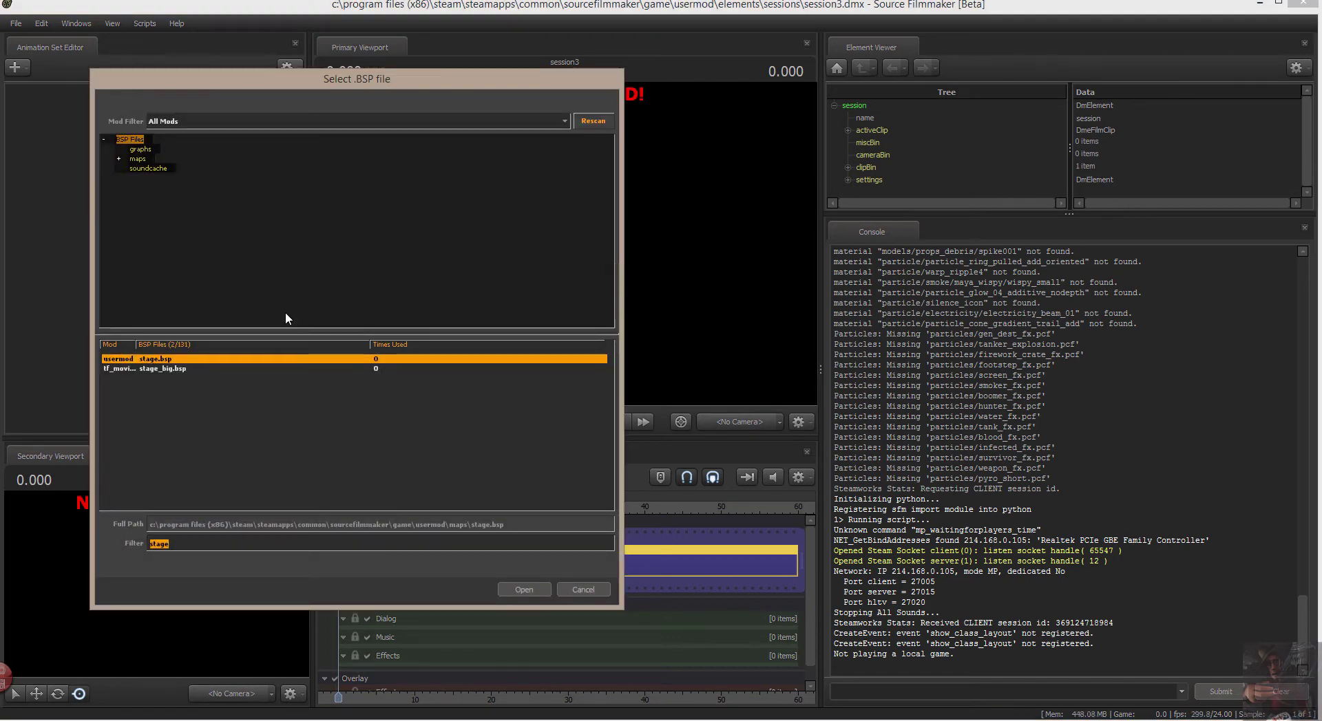
pyautogui.doubleClick(178, 370)
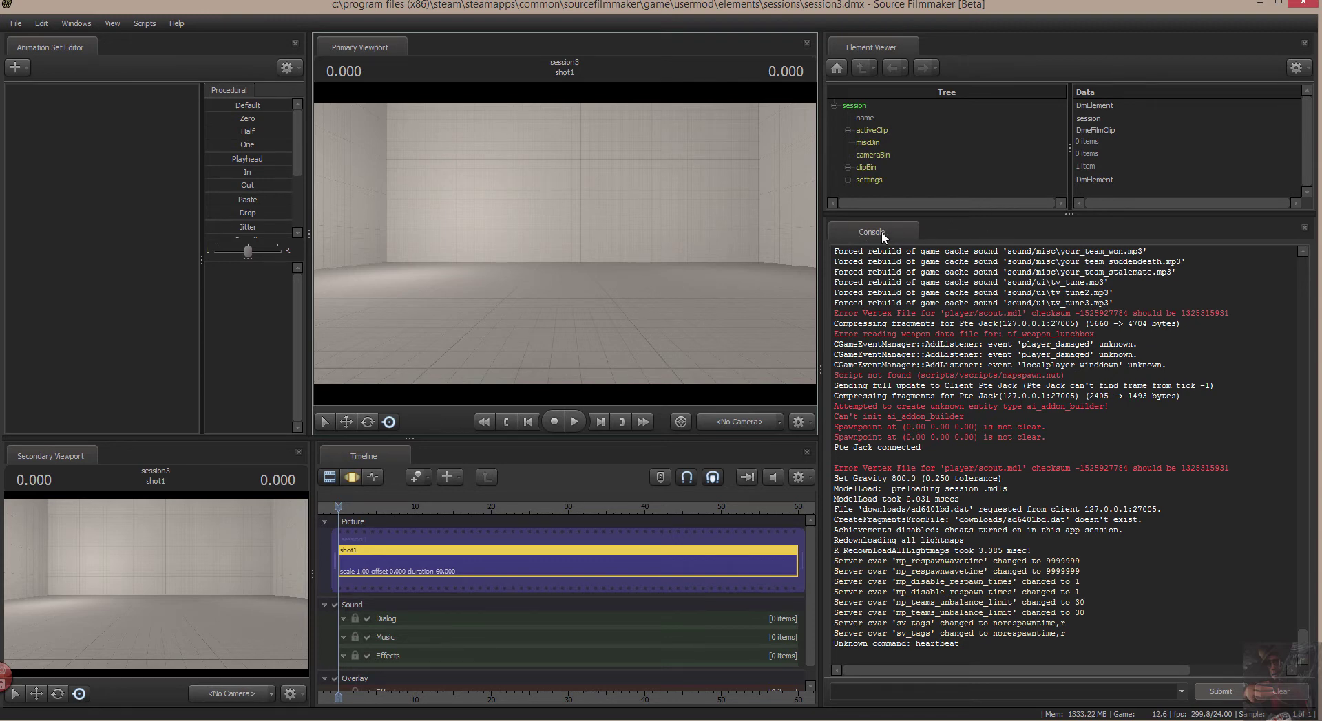
pyautogui.click(77, 25)
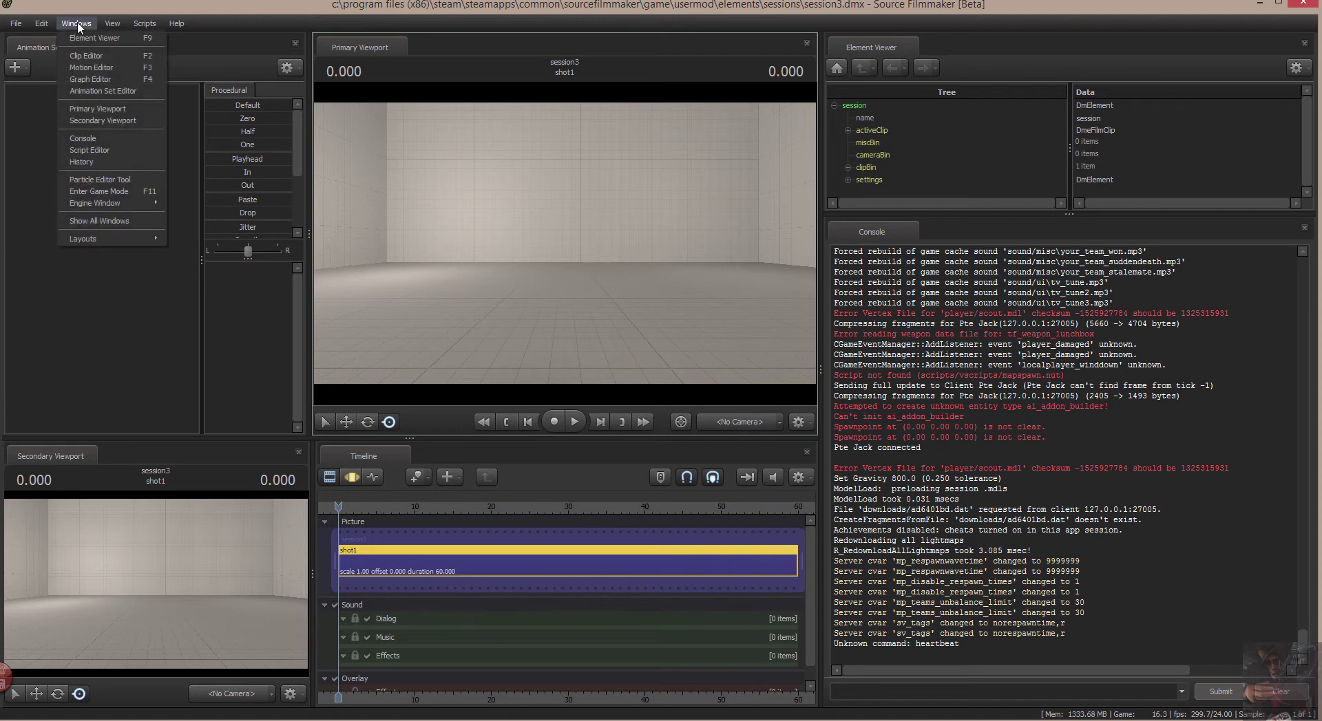
pyautogui.click(84, 139)
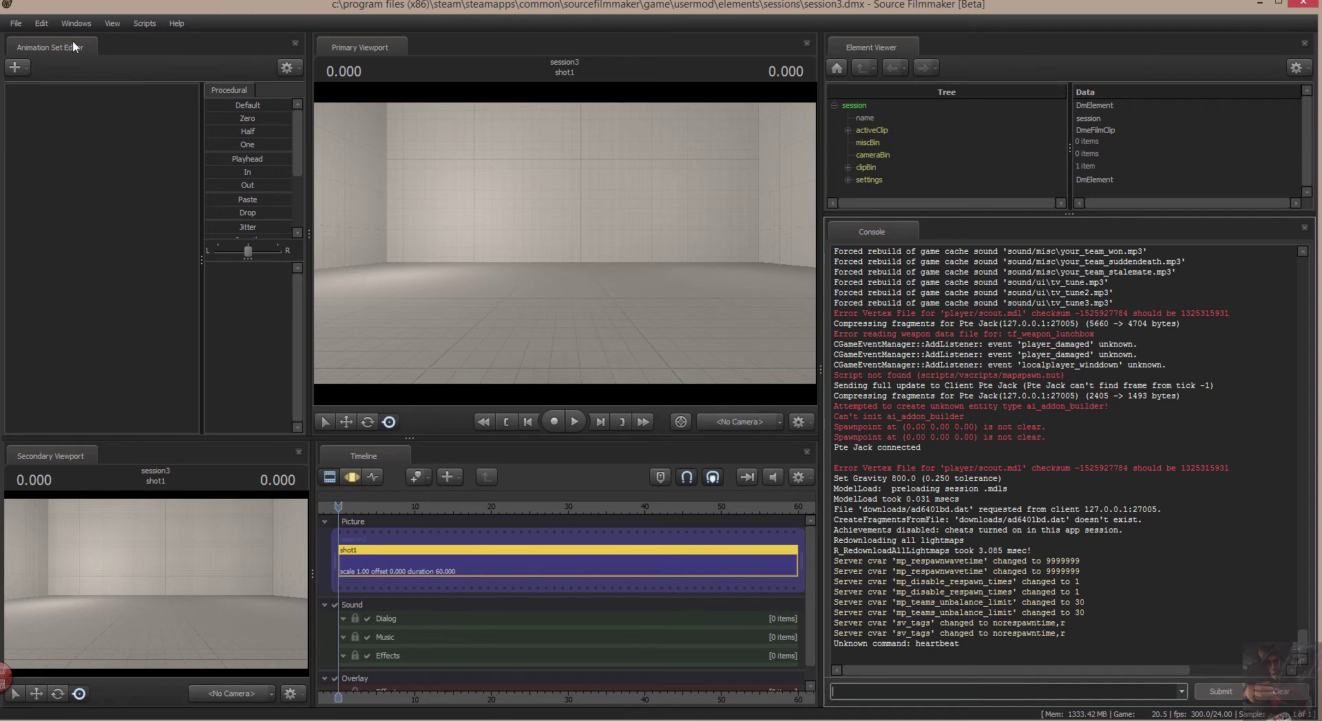
pyautogui.click(77, 23)
pyautogui.click(83, 137)
pyautogui.moveTo(868, 234); pyautogui.dragTo(898, 224)
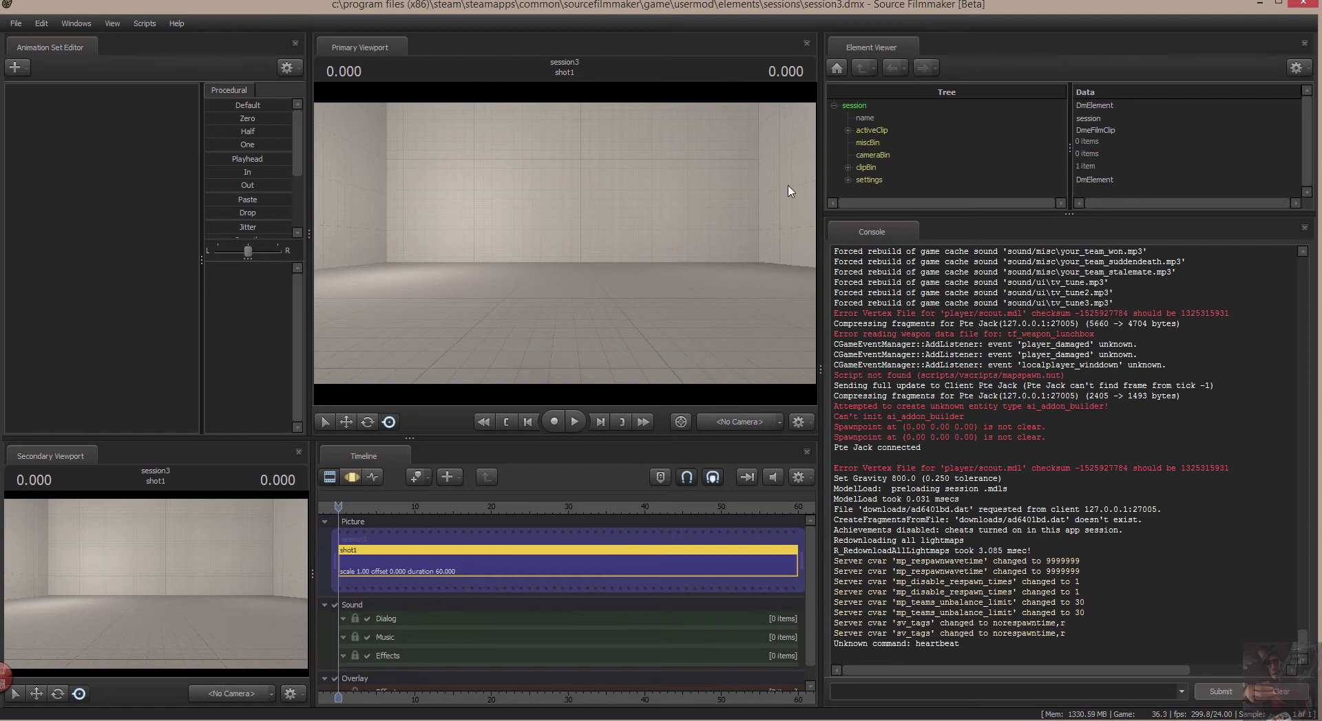
pyautogui.moveTo(859, 225); pyautogui.dragTo(566, 248)
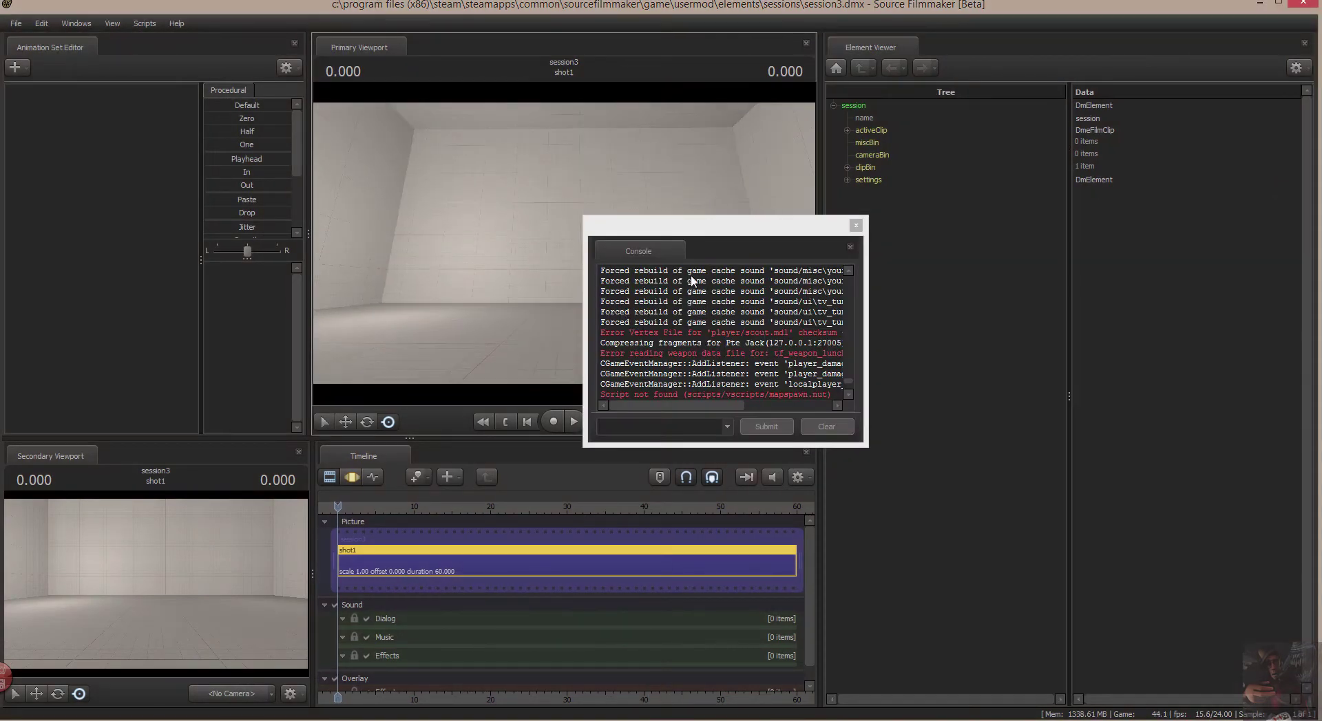
pyautogui.moveTo(645, 249); pyautogui.dragTo(1076, 348)
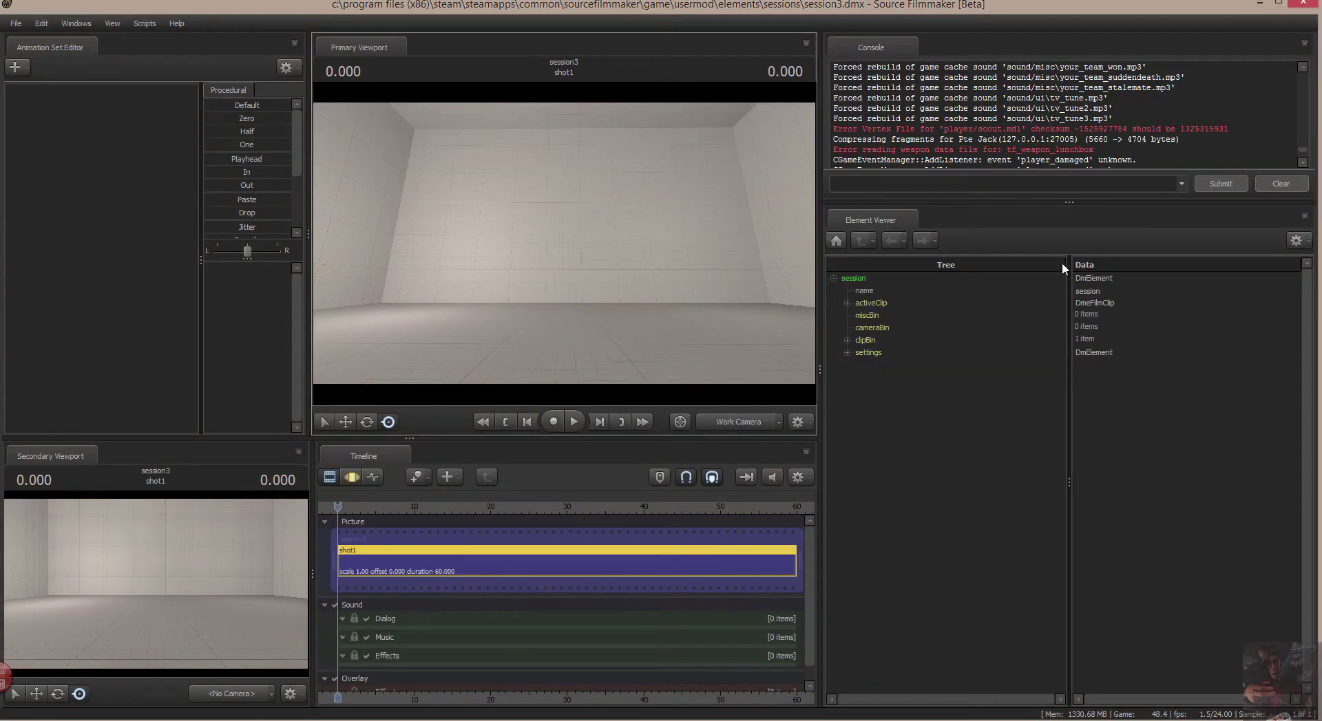
pyautogui.moveTo(891, 48); pyautogui.dragTo(1073, 485)
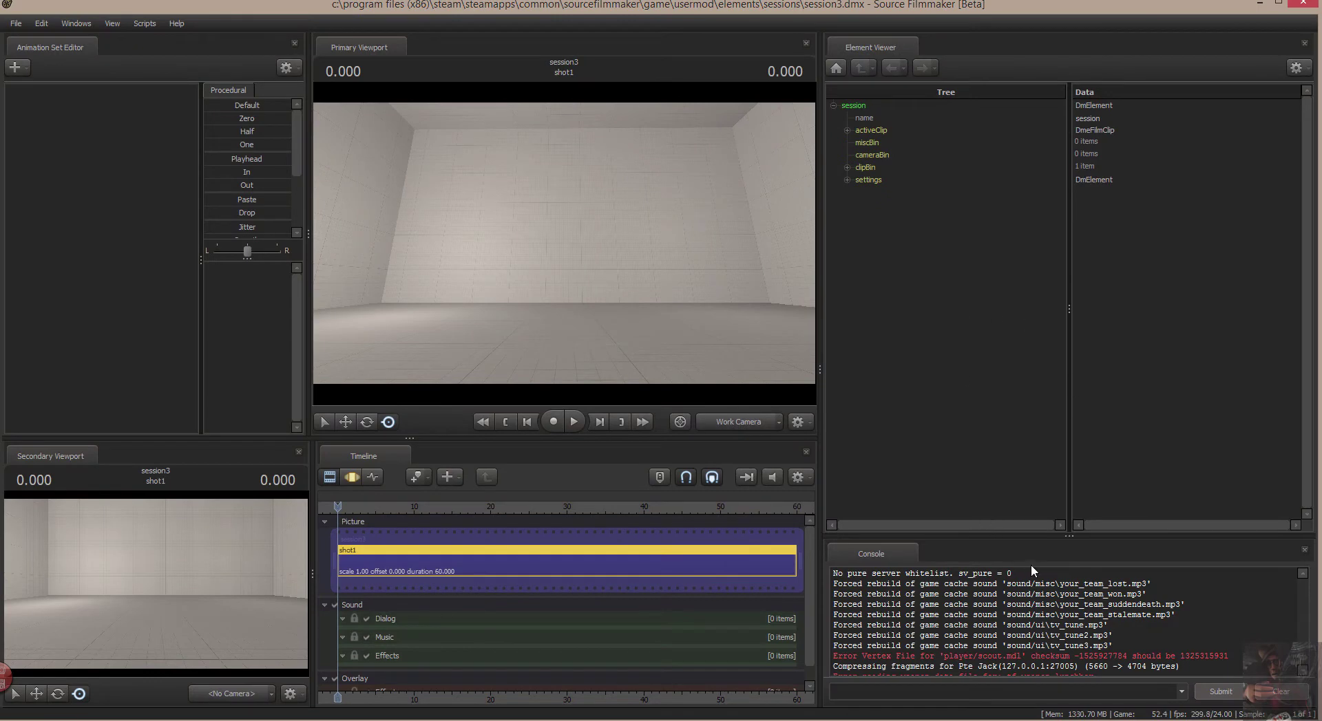
pyautogui.moveTo(1068, 538); pyautogui.dragTo(1041, 201)
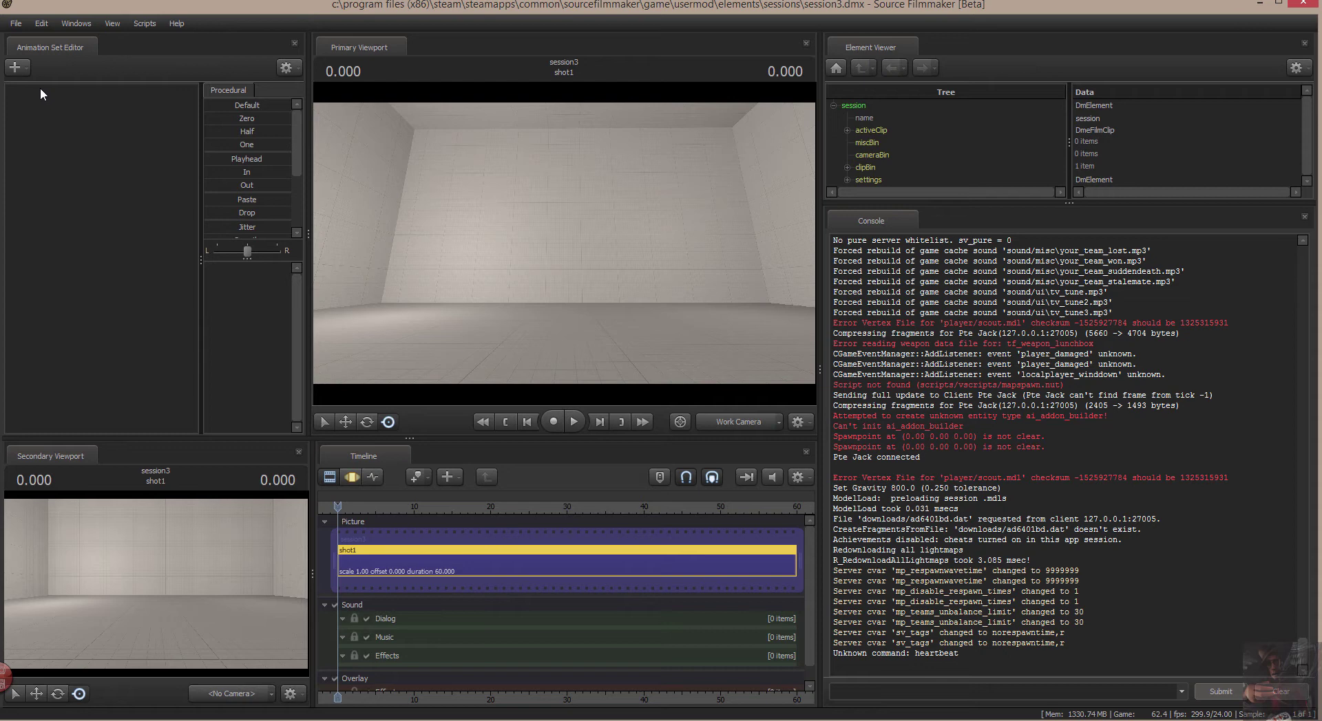
# - Open the Select .MDL file dialog for a new model animation set and filter it by 'scarab'
pyautogui.click(16, 23)
pyautogui.click(20, 26)
pyautogui.rightClick(58, 100)
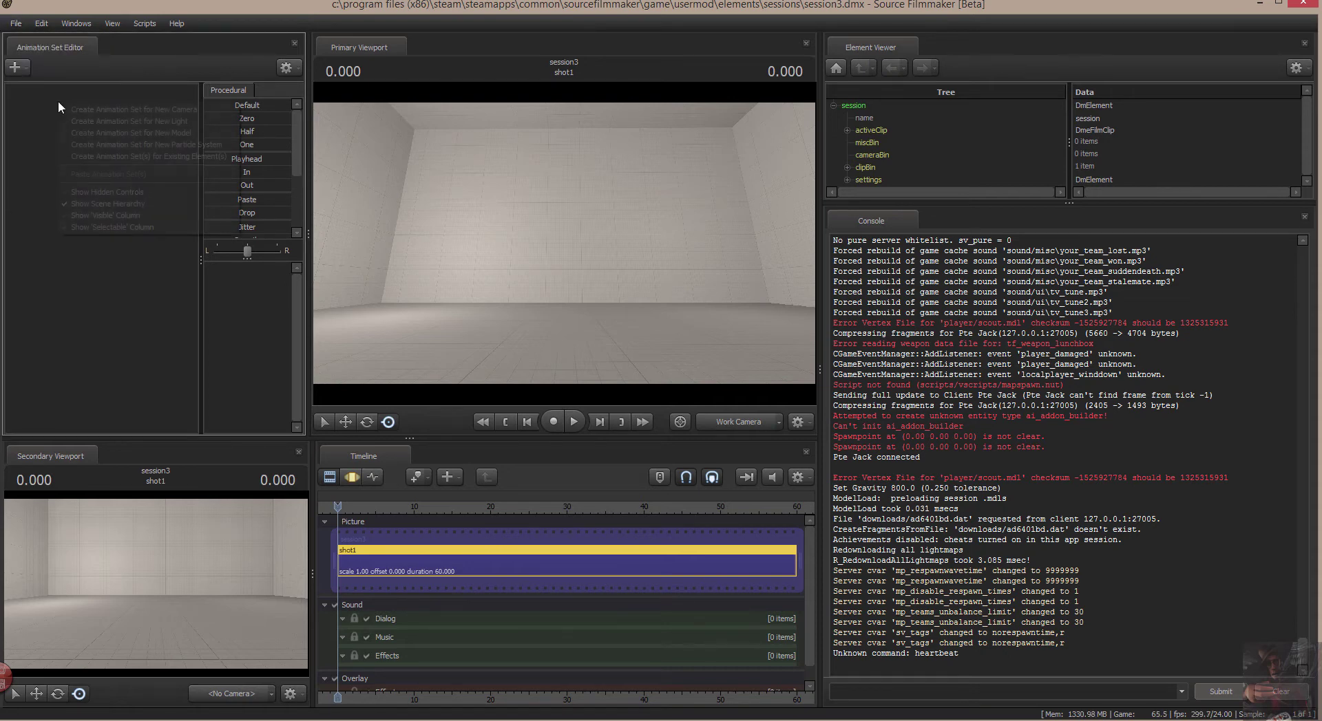
pyautogui.click(88, 133)
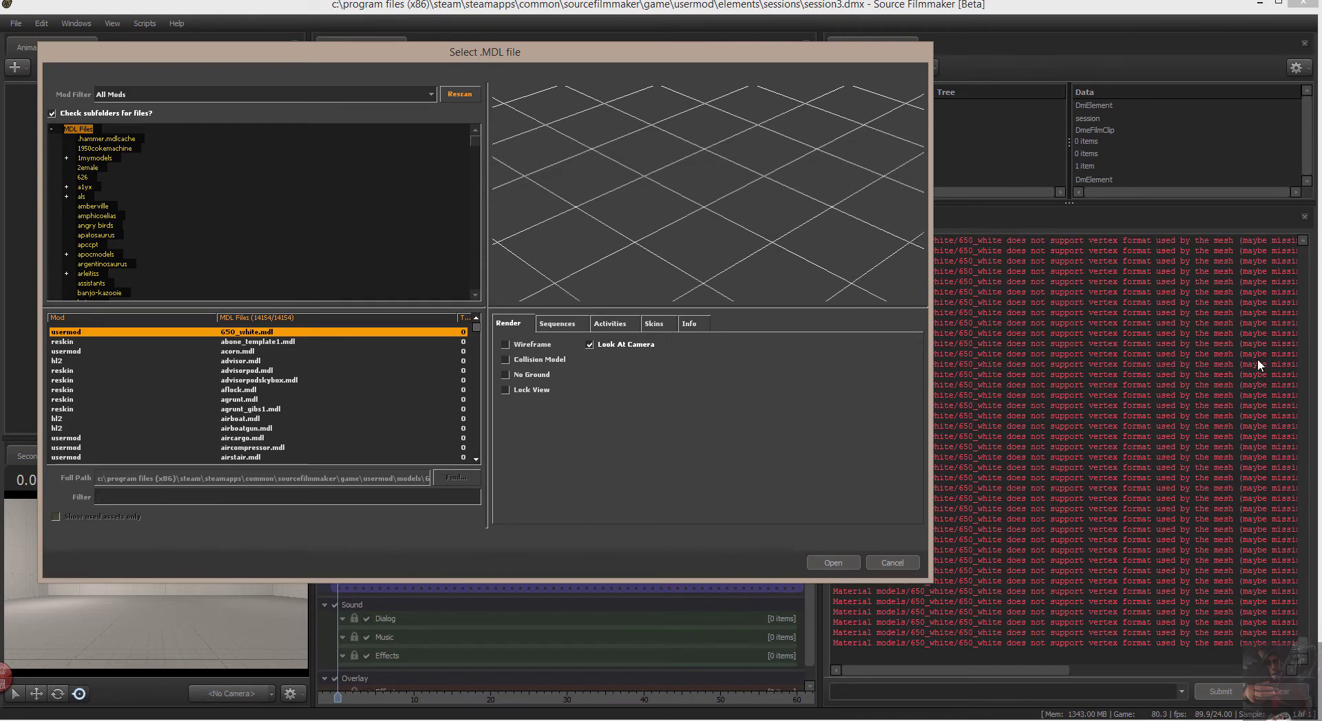
pyautogui.click(248, 341)
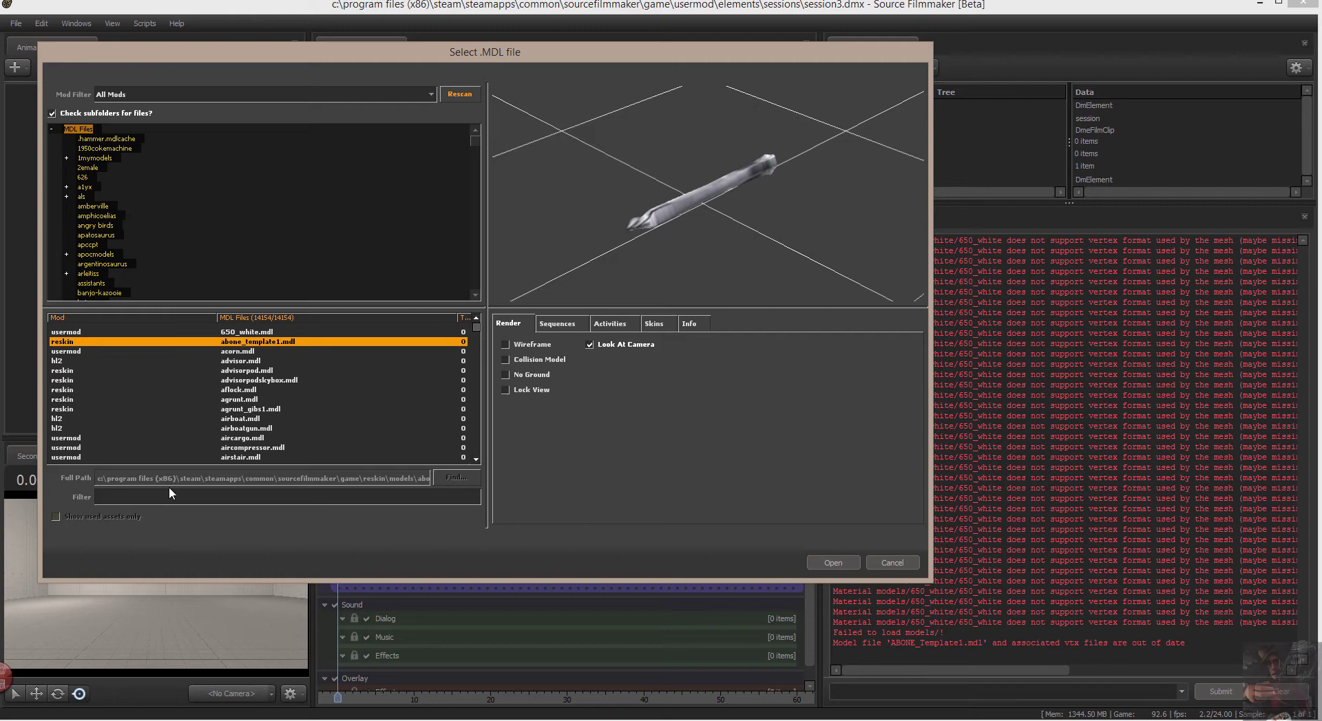
pyautogui.write('sca')
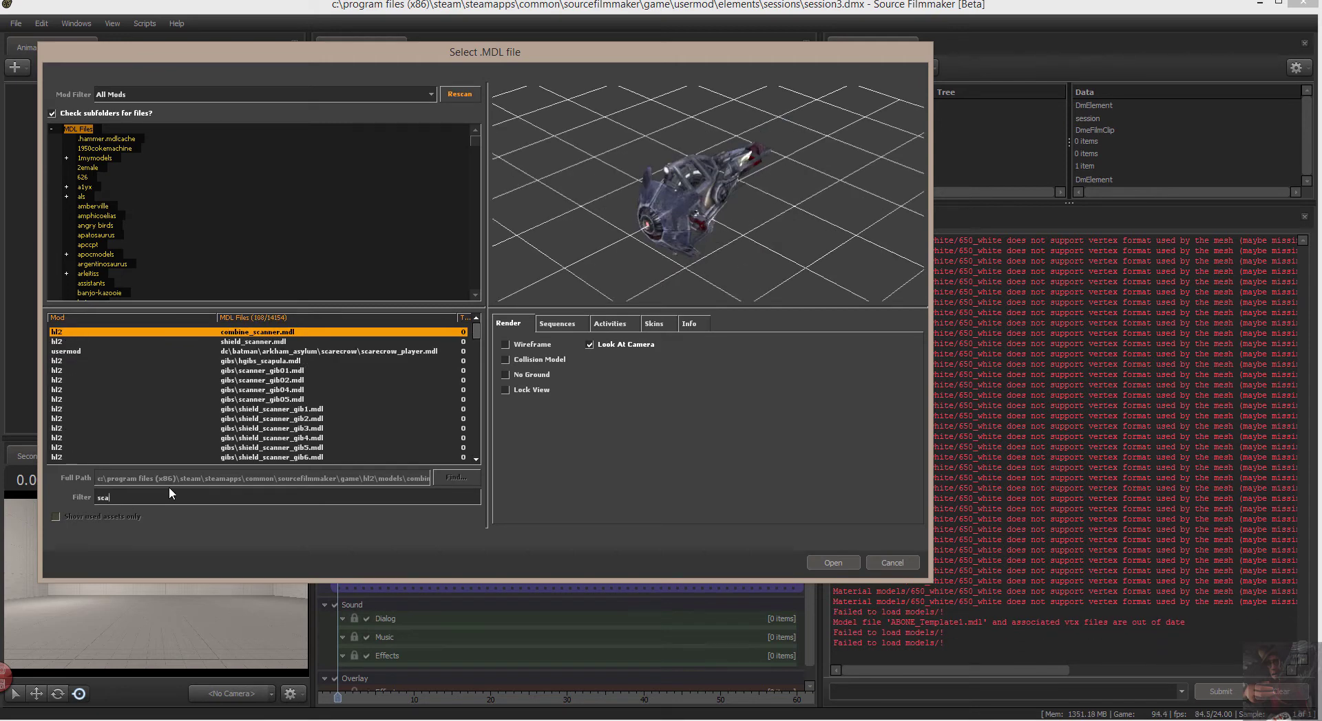
pyautogui.write('rab')
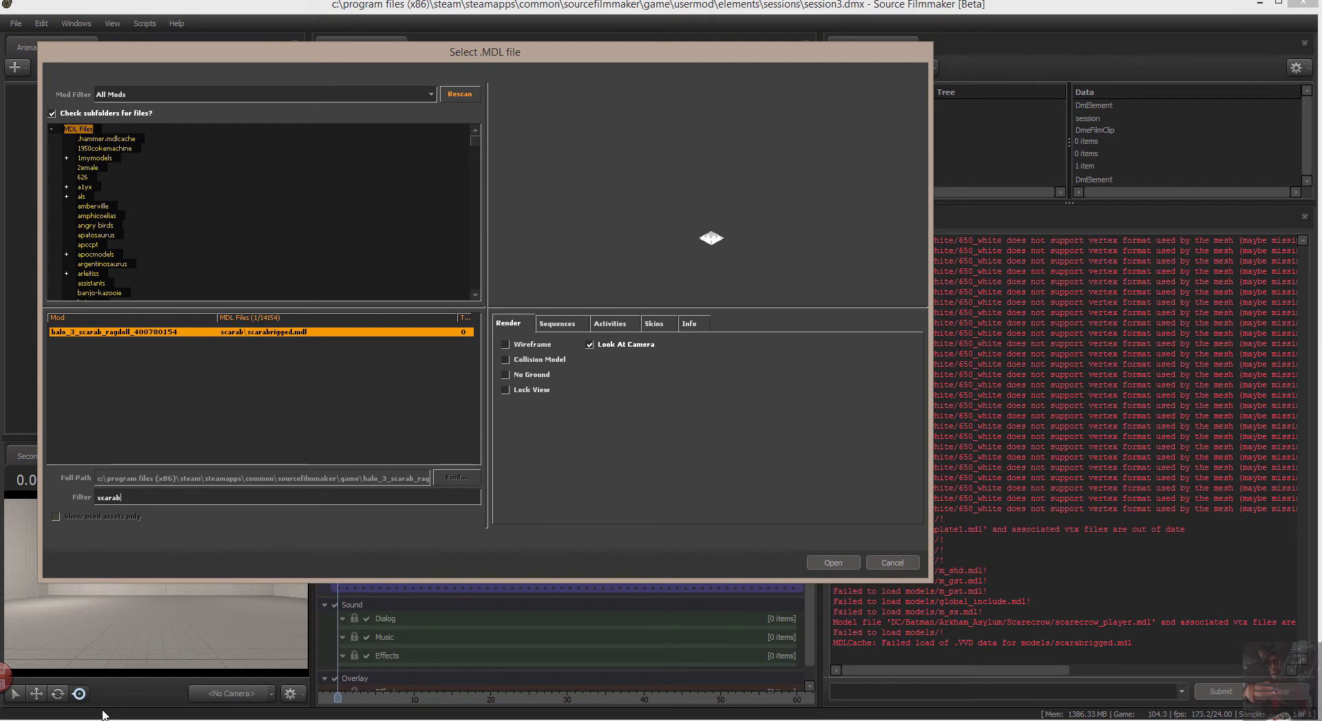
# - Open game\halo_3_scarab_ragdoll_400780154\models\scarab in a new Explorer window to view the scarabrigged files
pyautogui.press('super+e')
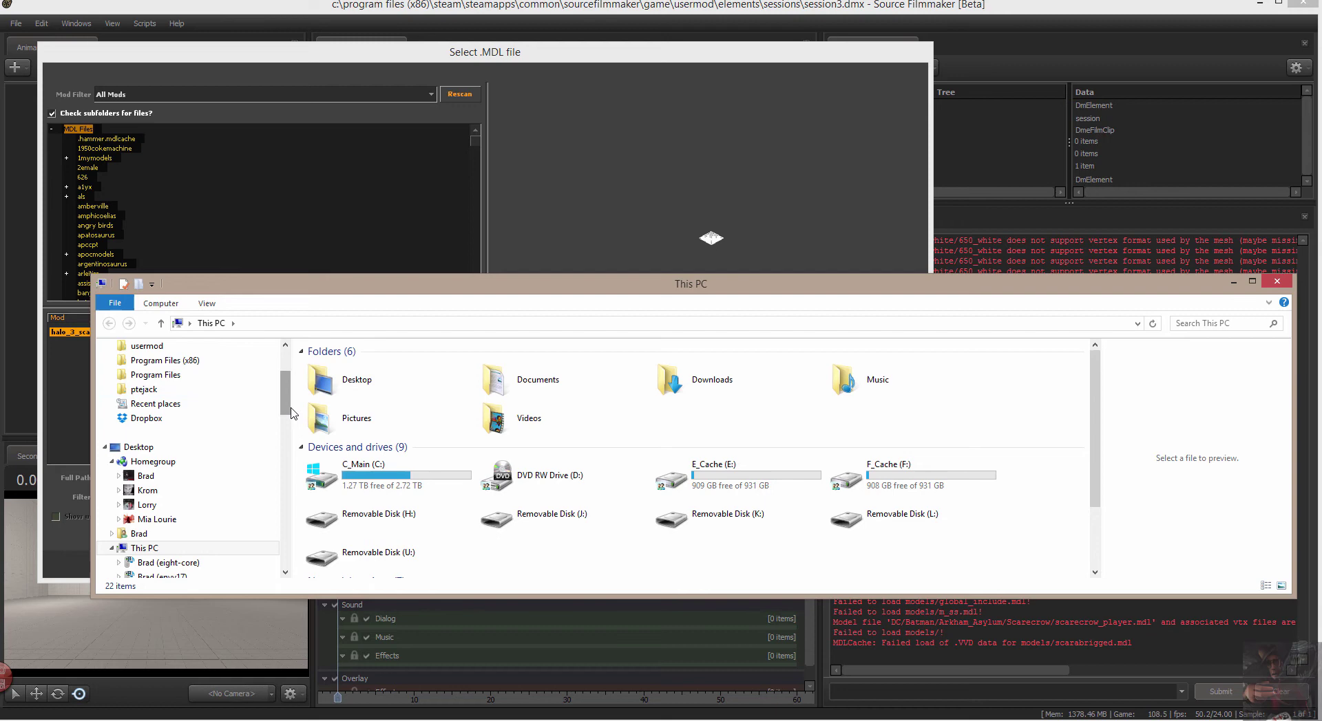
pyautogui.scroll(3, 286, 407)
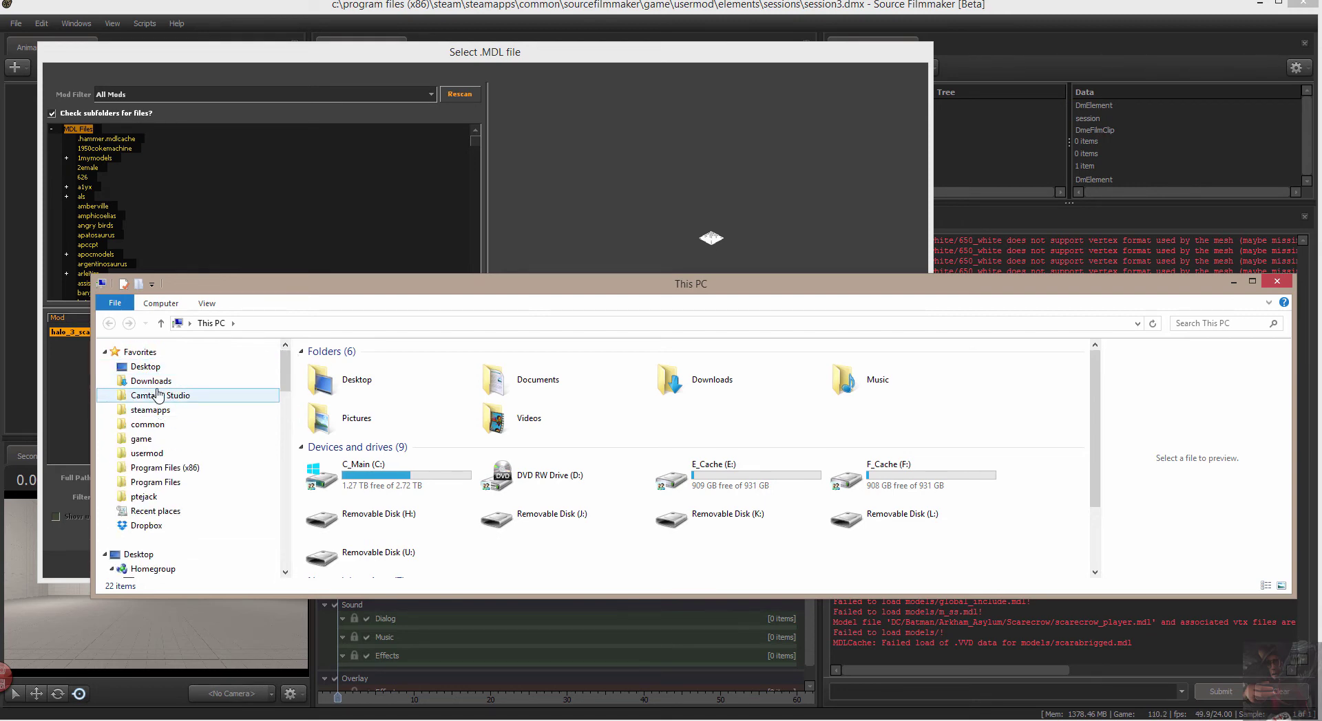
pyautogui.click(145, 454)
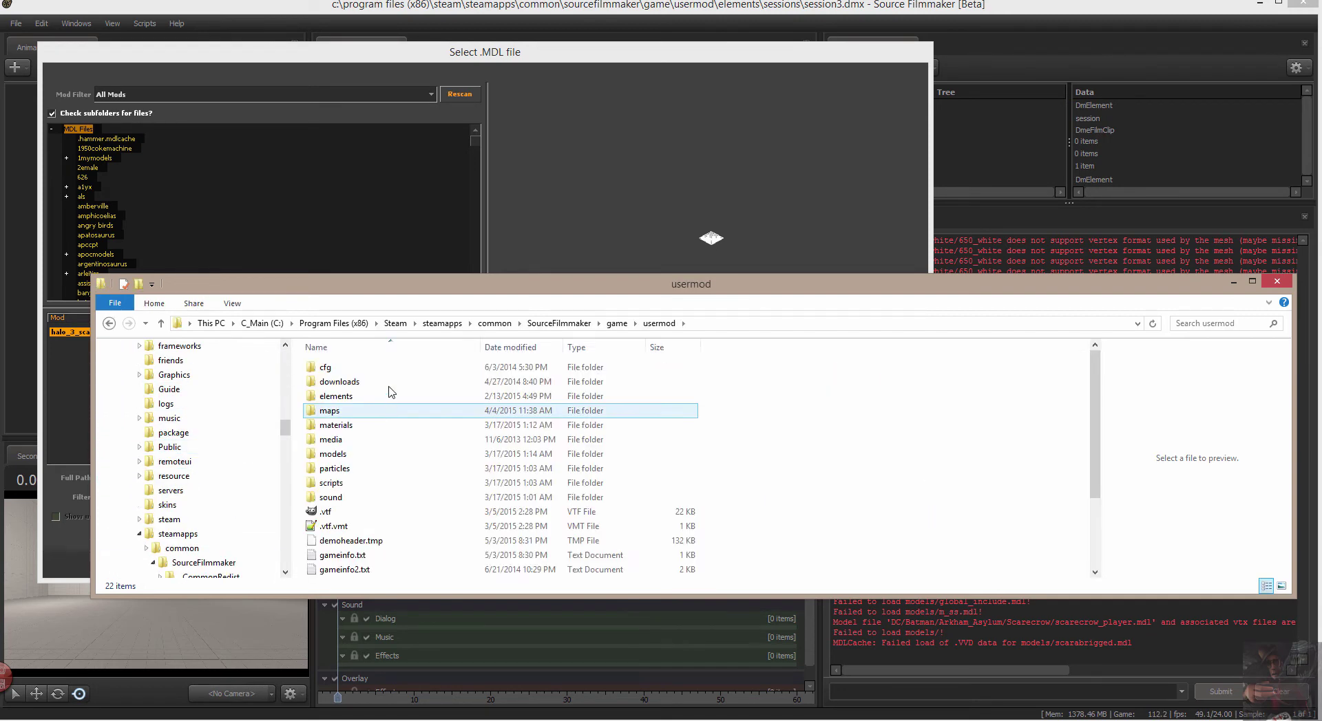
pyautogui.click(617, 323)
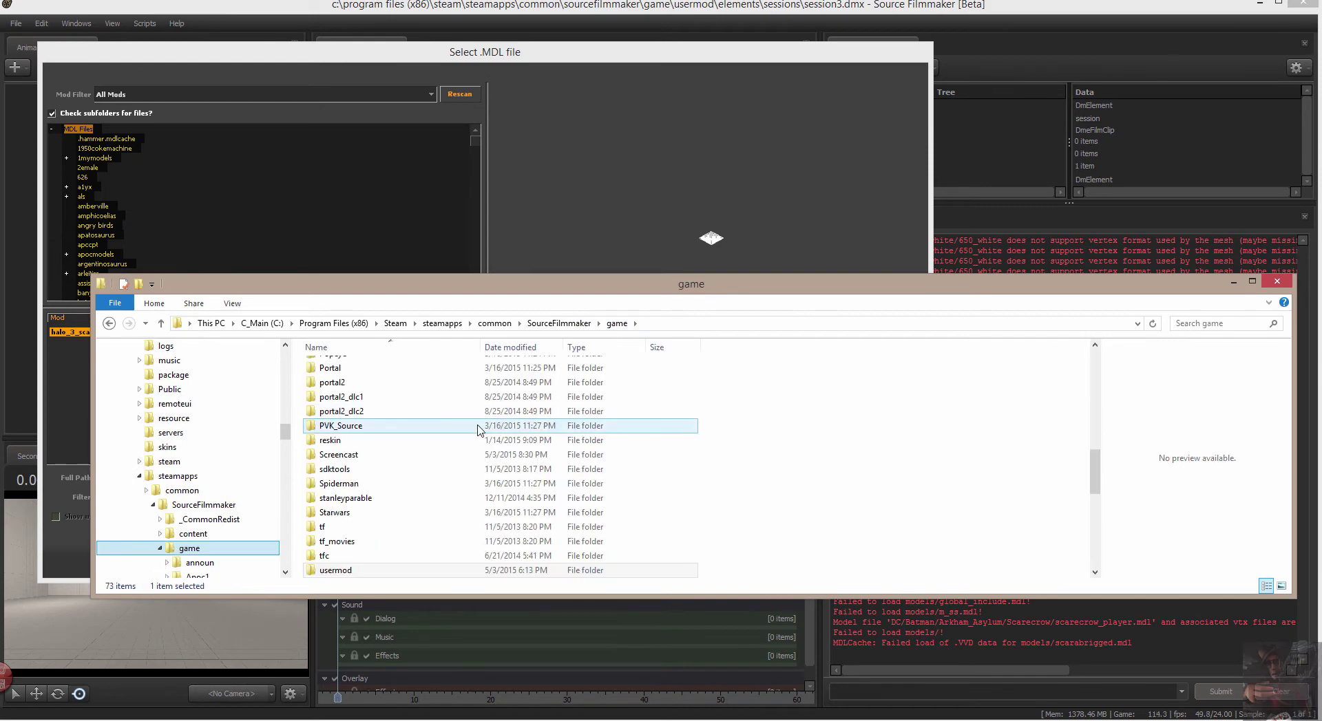
pyautogui.click(501, 411)
pyautogui.scroll(7, 501, 411)
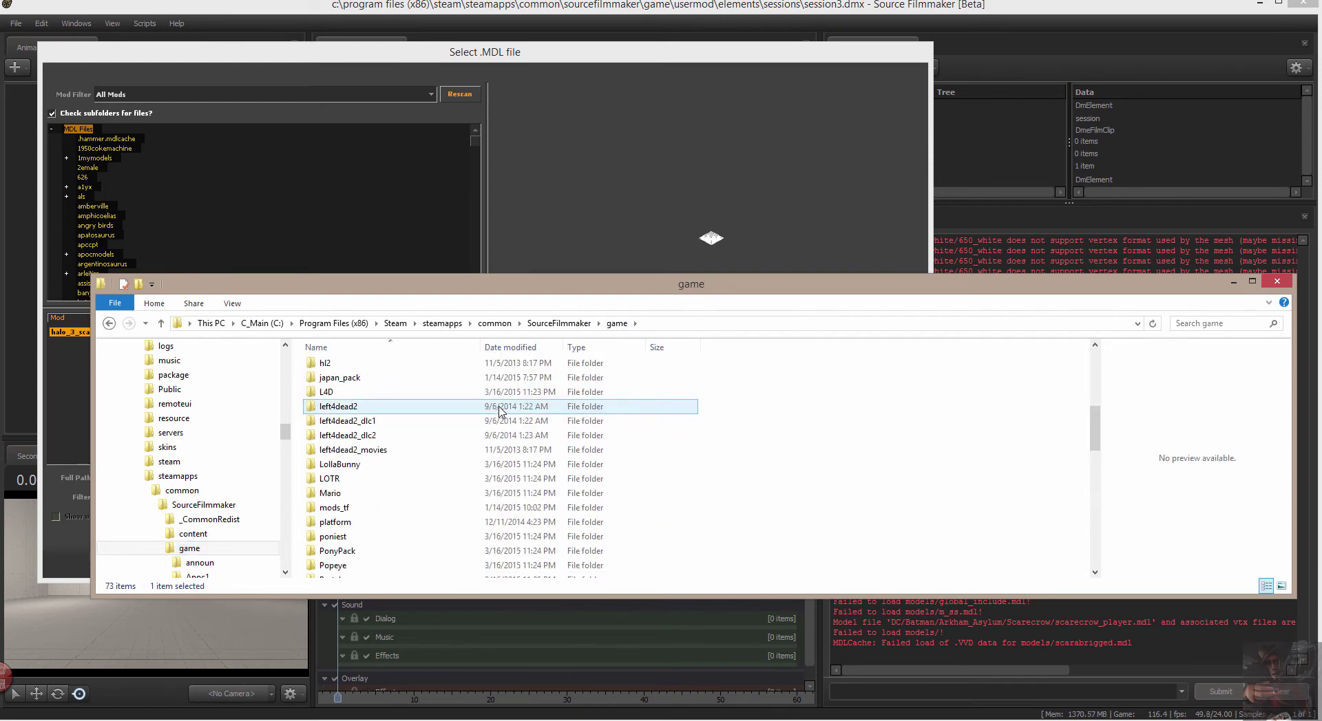
pyautogui.scroll(-1, 441, 427)
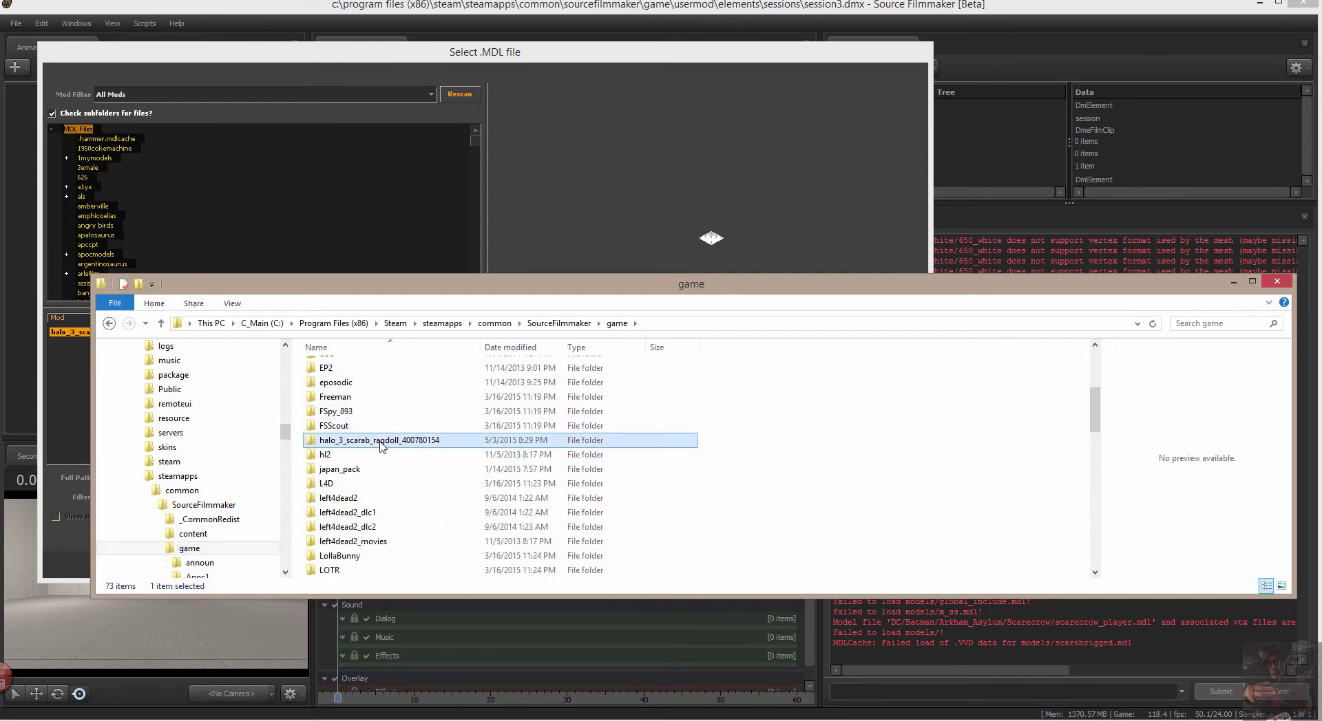
pyautogui.doubleClick(383, 444)
pyautogui.doubleClick(347, 382)
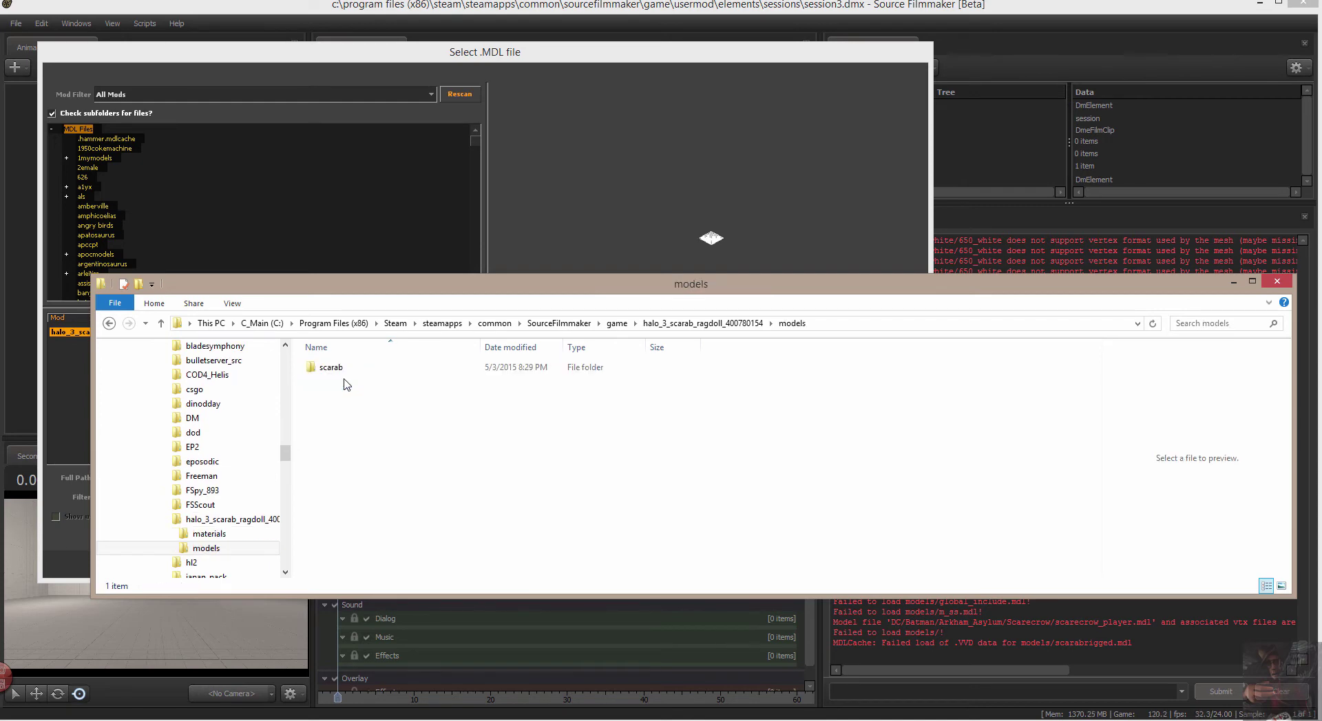
pyautogui.click(337, 369)
pyautogui.doubleClick(337, 369)
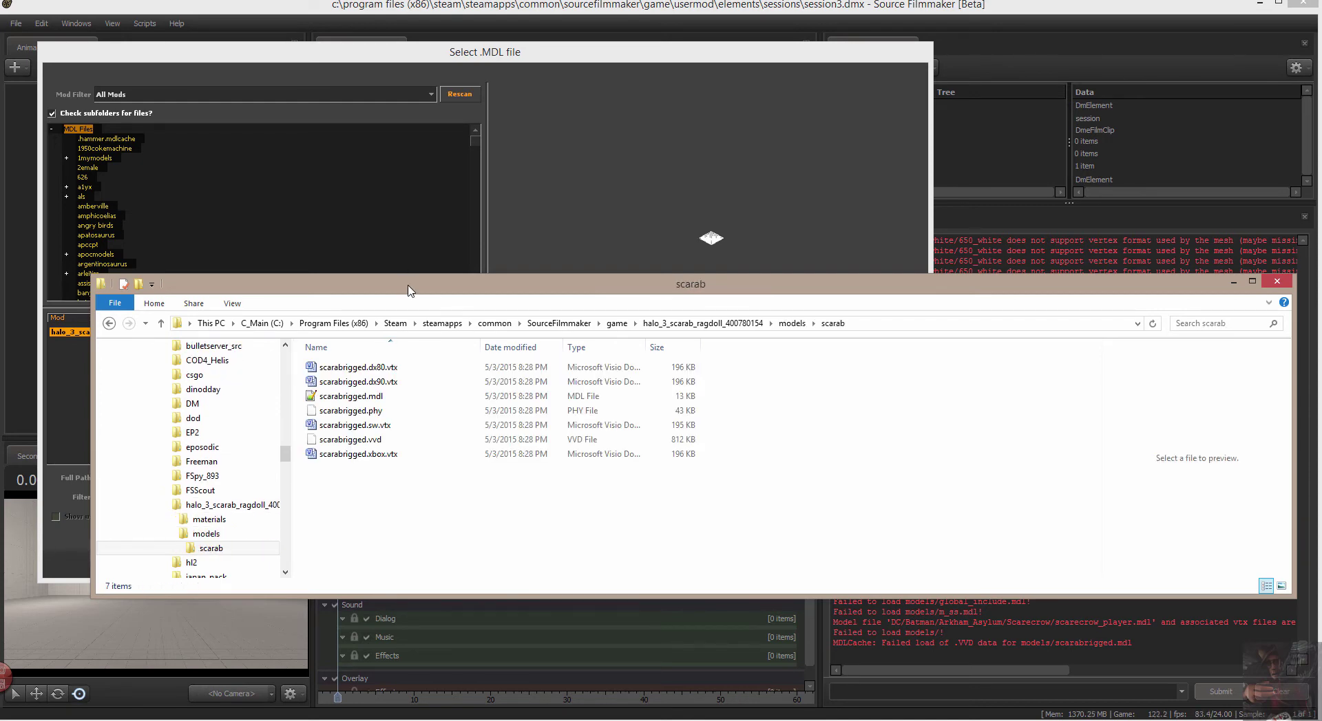
pyautogui.moveTo(410, 290); pyautogui.dragTo(344, 455)
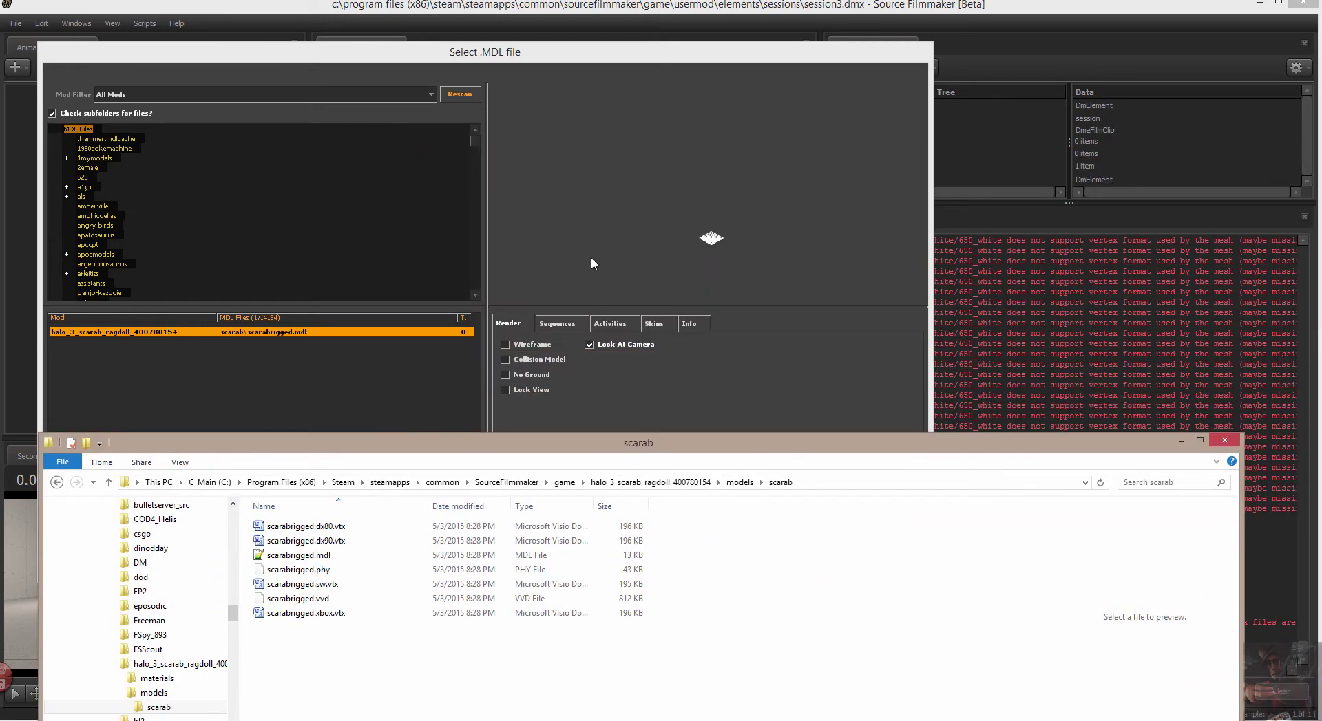
# - Preview the scarabrigged model and load it into the session as an animation set
pyautogui.click(829, 266)
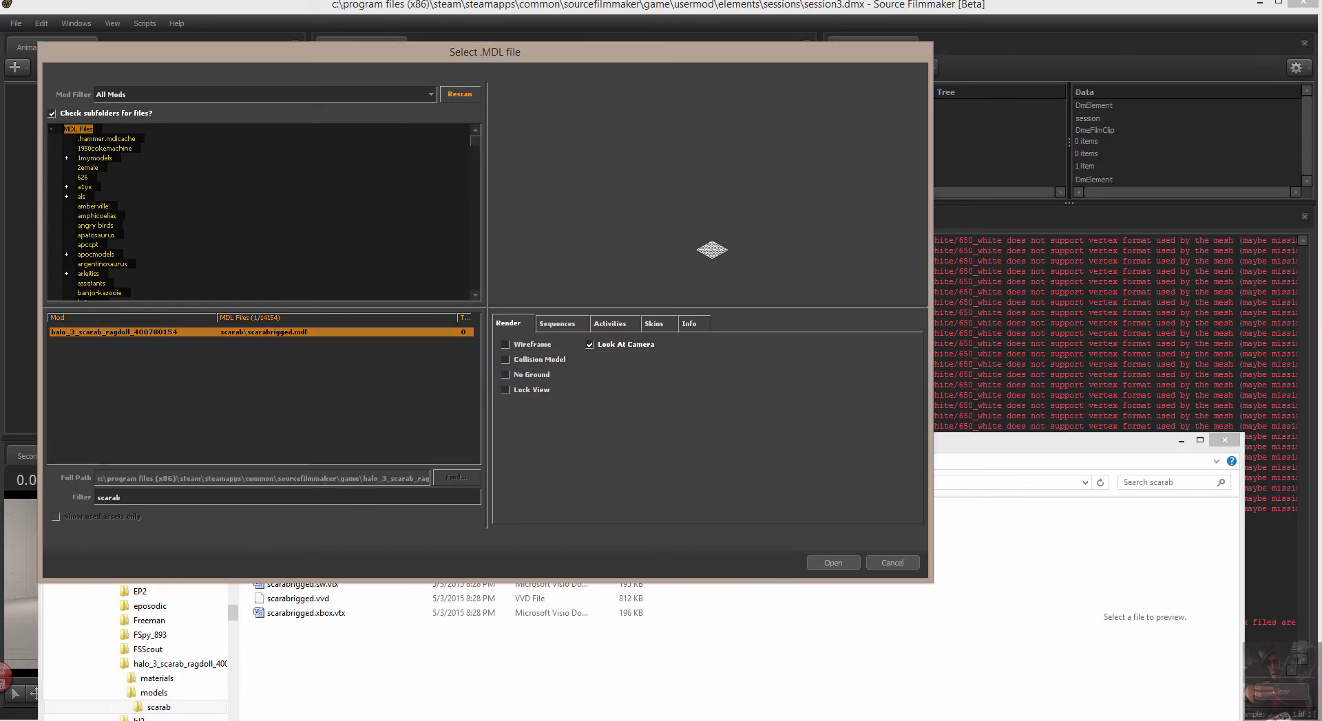
pyautogui.moveTo(819, 261); pyautogui.dragTo(803, 239)
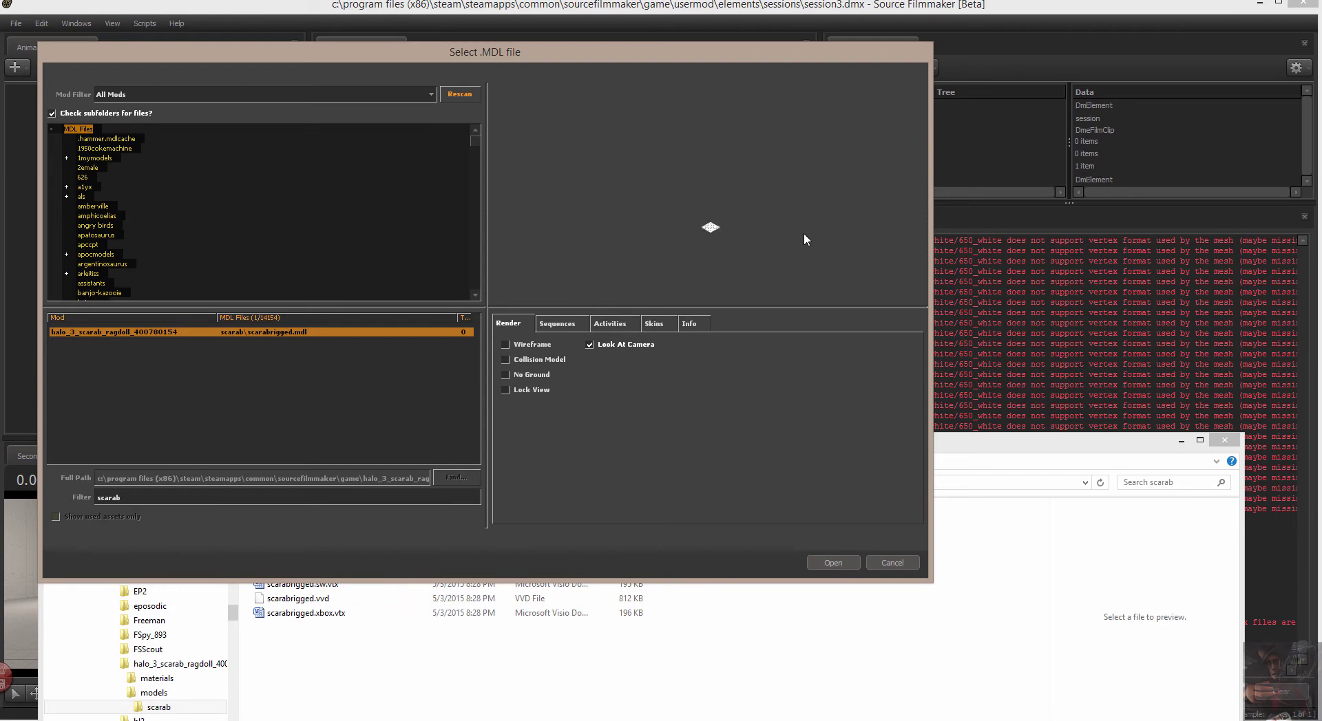
pyautogui.moveTo(718, 250); pyautogui.dragTo(741, 263)
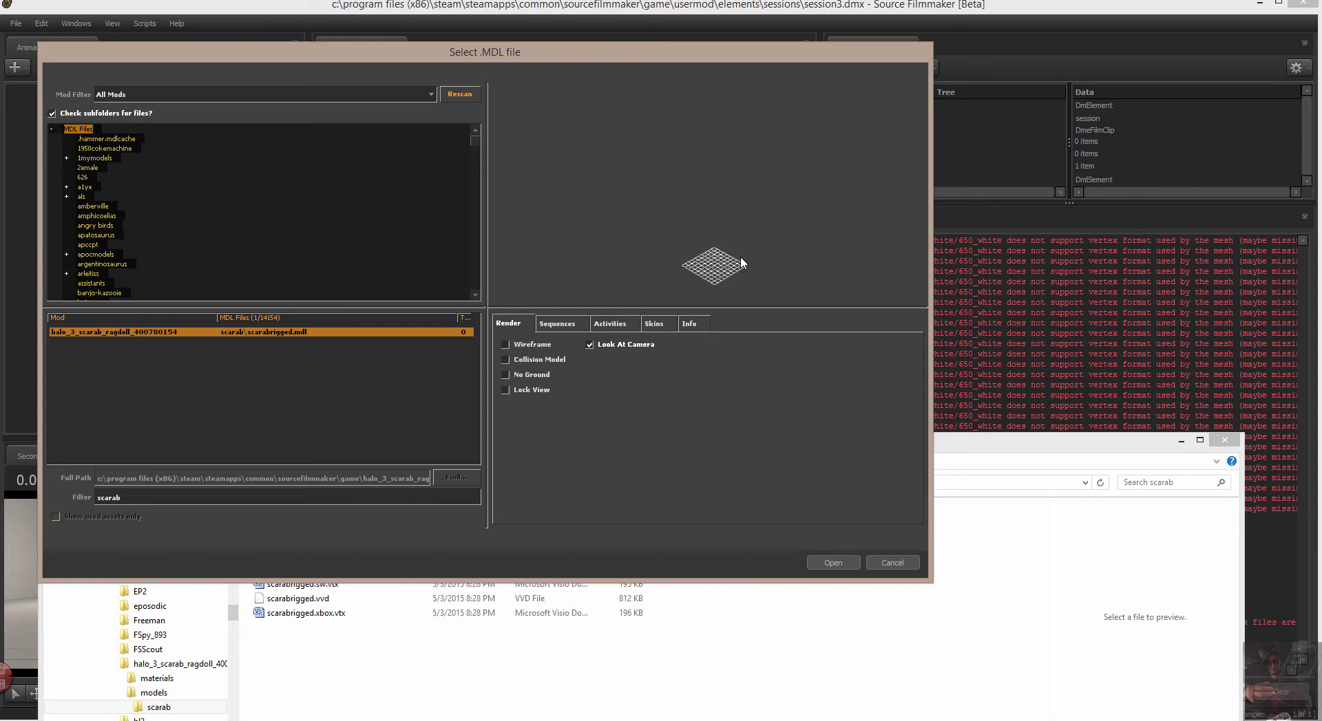
pyautogui.click(832, 563)
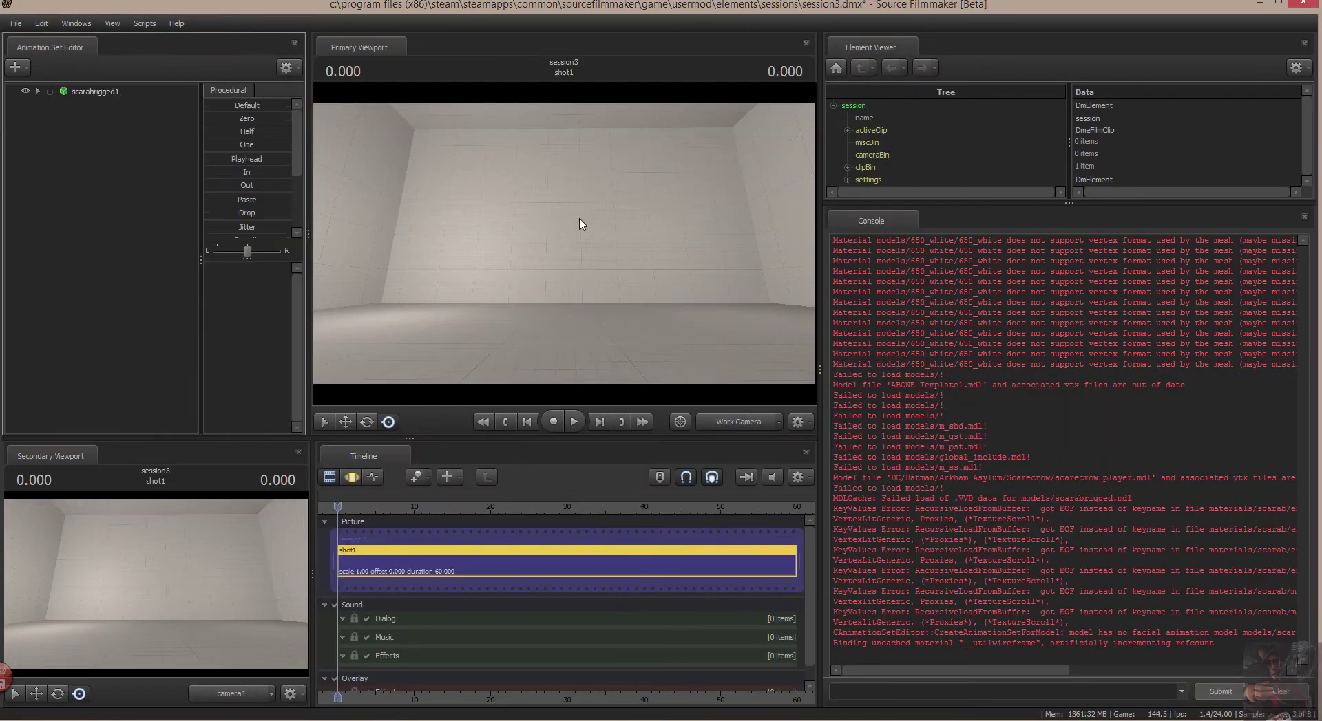
# - Expand scarabrigged1 > body > rootTransform and reset its pos control to Default
pyautogui.click(102, 93)
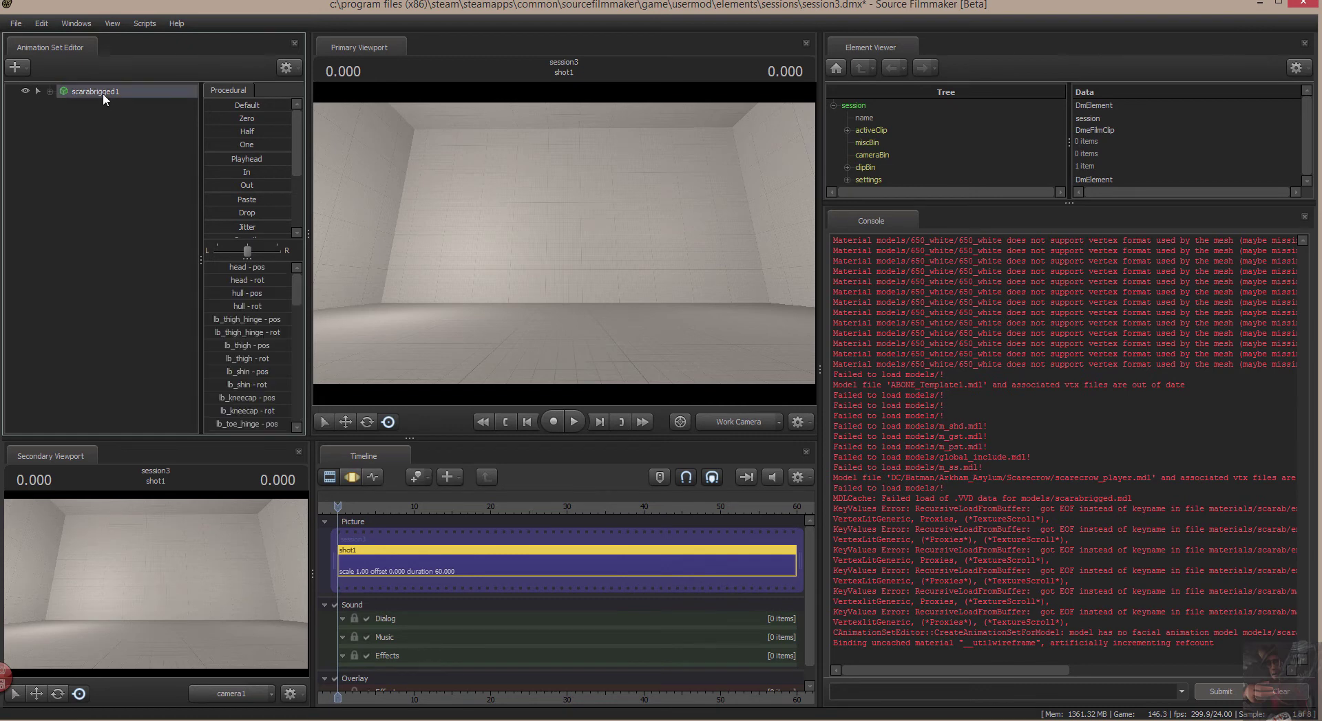
pyautogui.moveTo(612, 182); pyautogui.dragTo(138, 190)
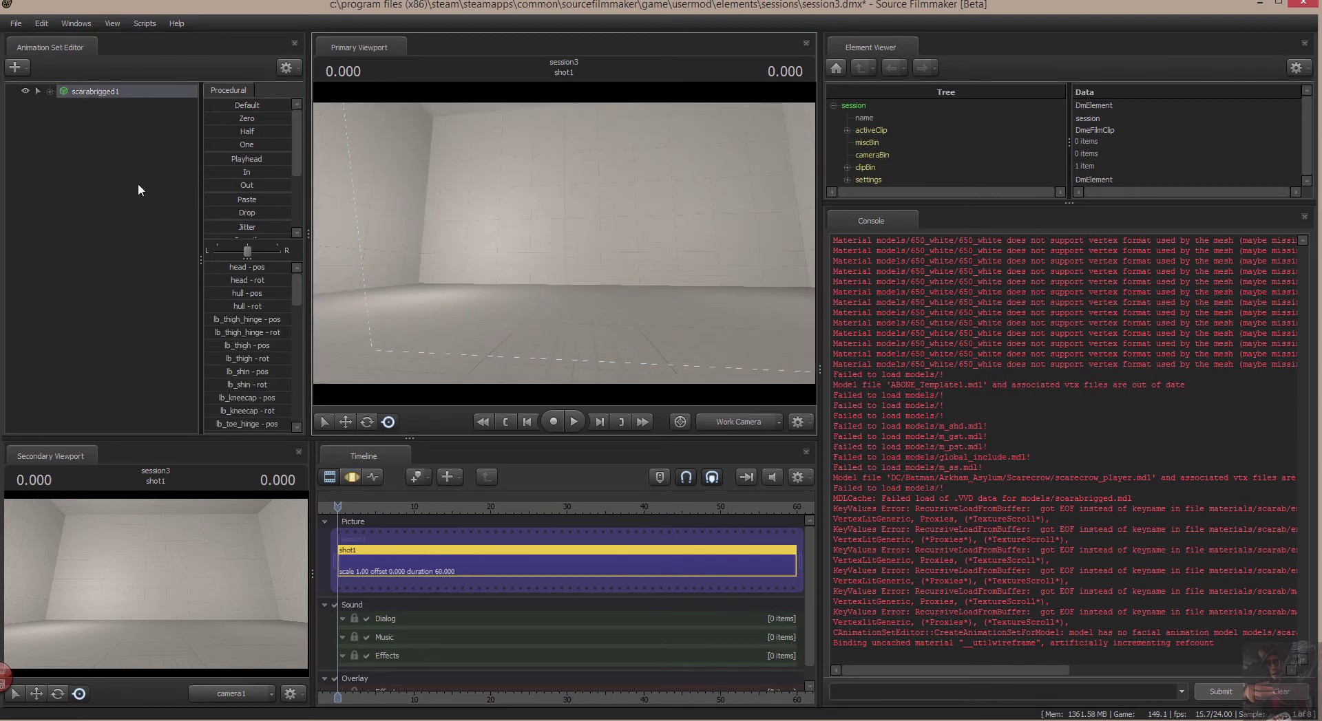
pyautogui.click(49, 91)
pyautogui.click(64, 105)
pyautogui.click(77, 119)
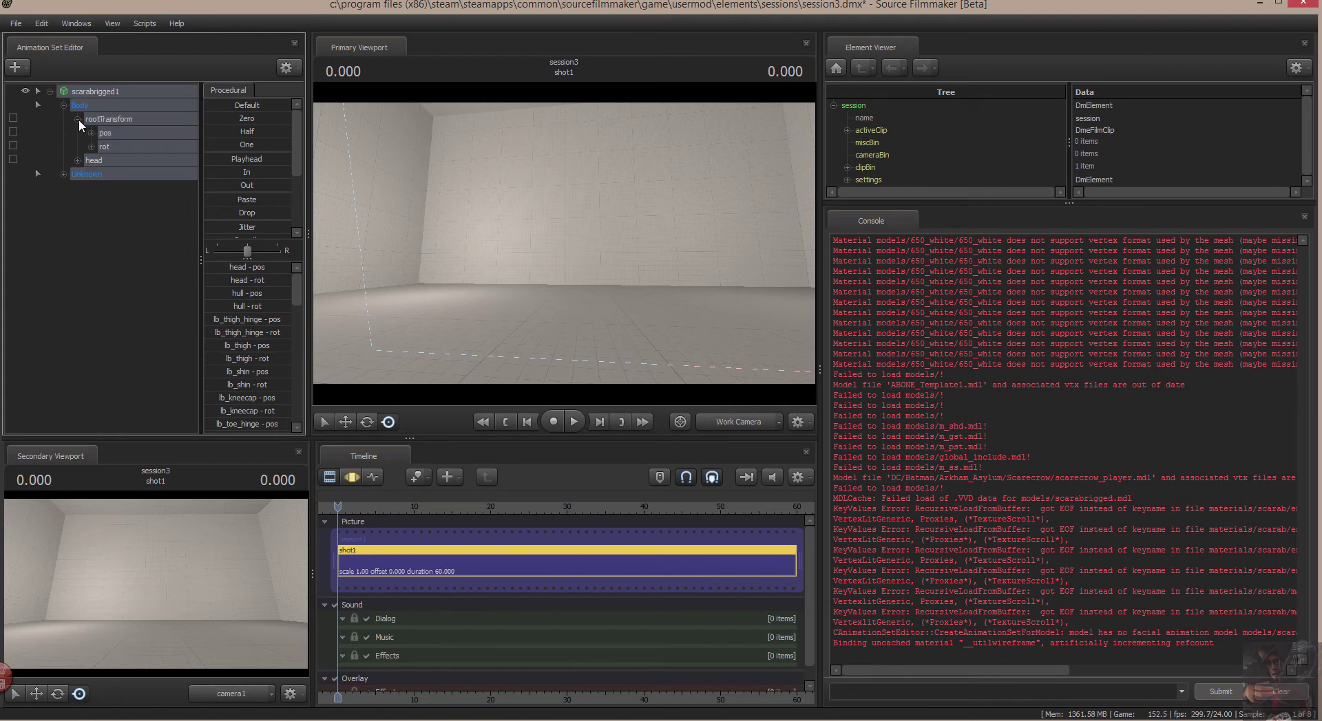
pyautogui.click(111, 132)
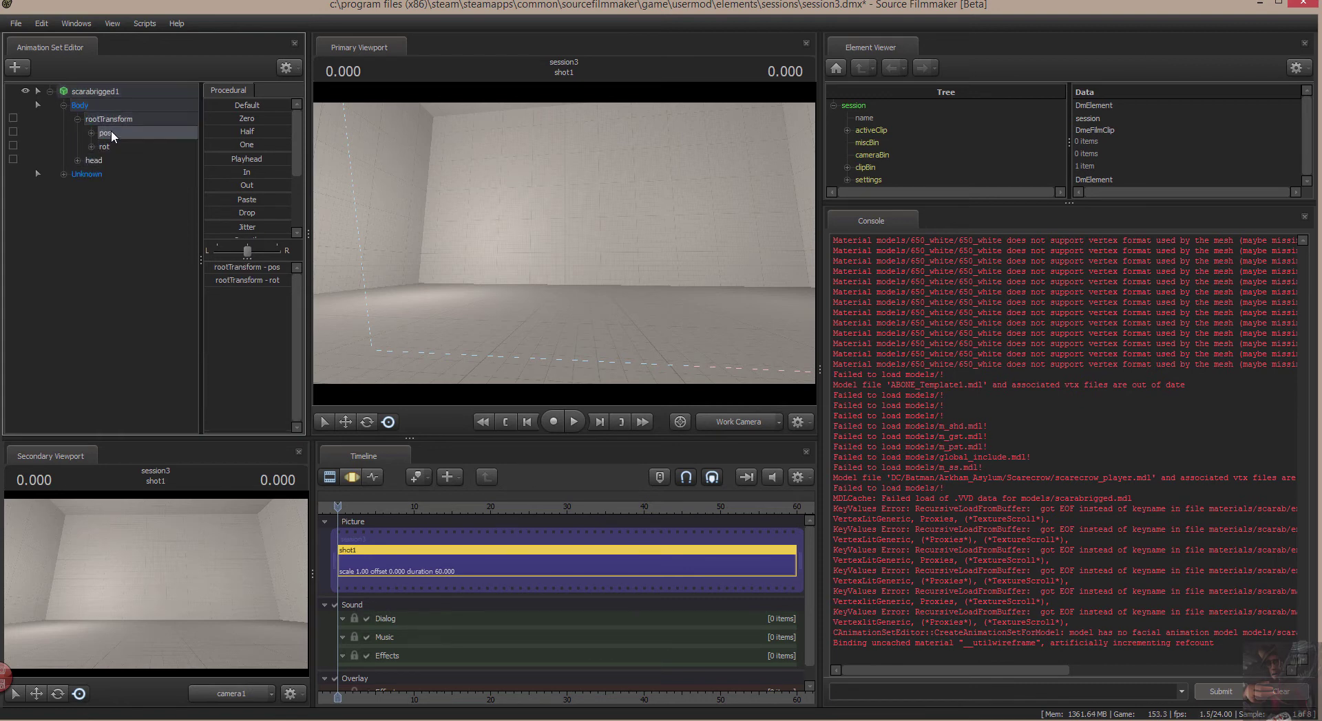
pyautogui.click(352, 477)
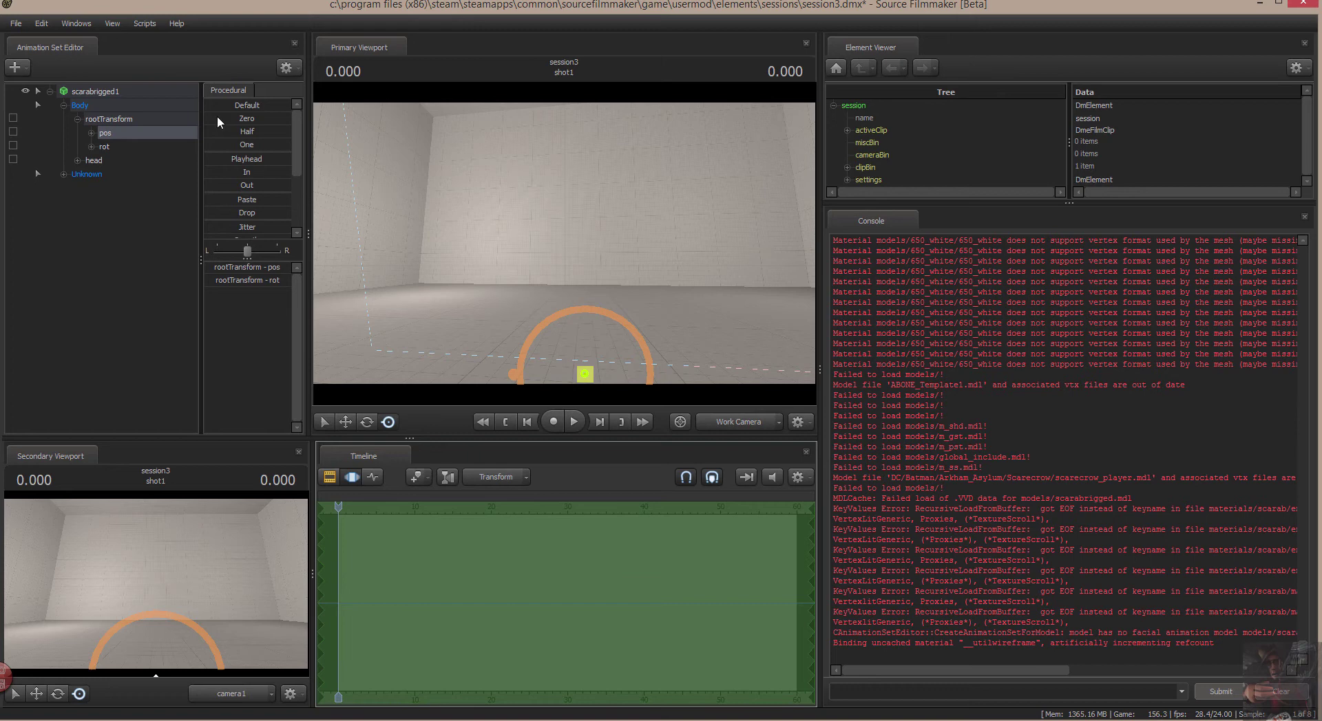
pyautogui.click(209, 104)
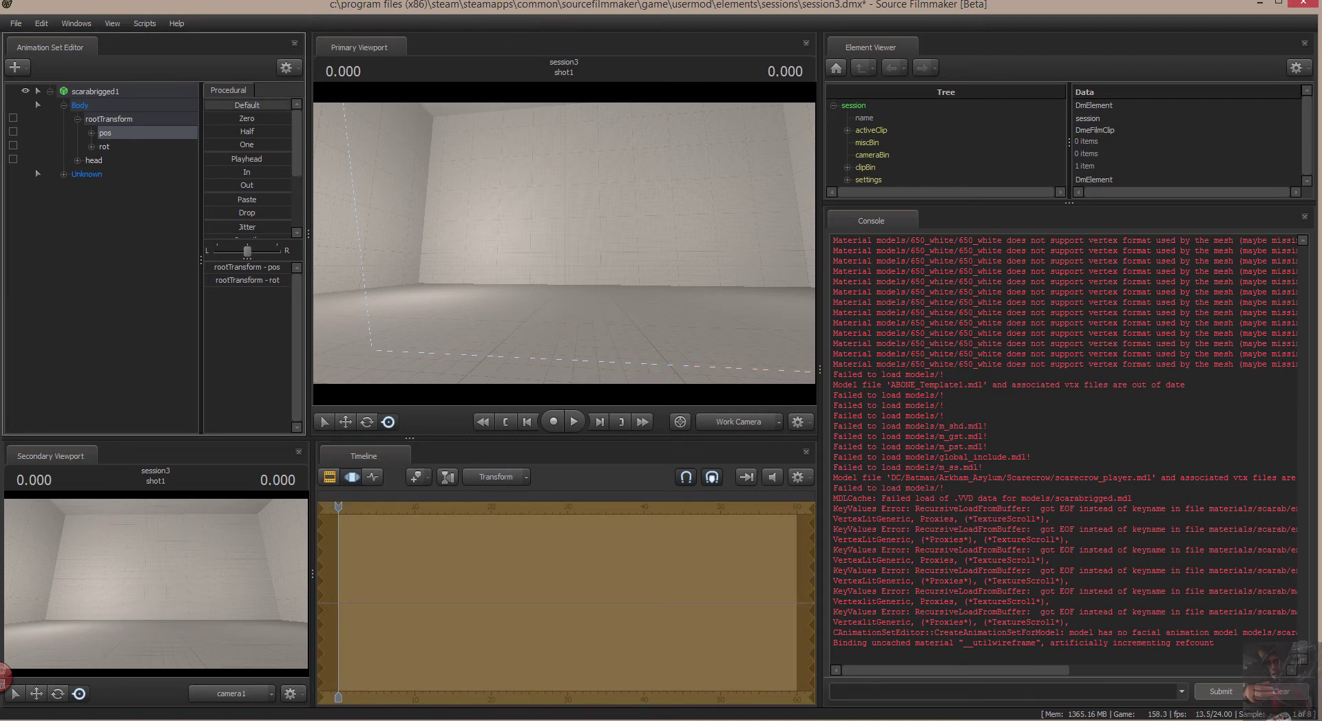
pyautogui.moveTo(659, 212); pyautogui.dragTo(633, 196)
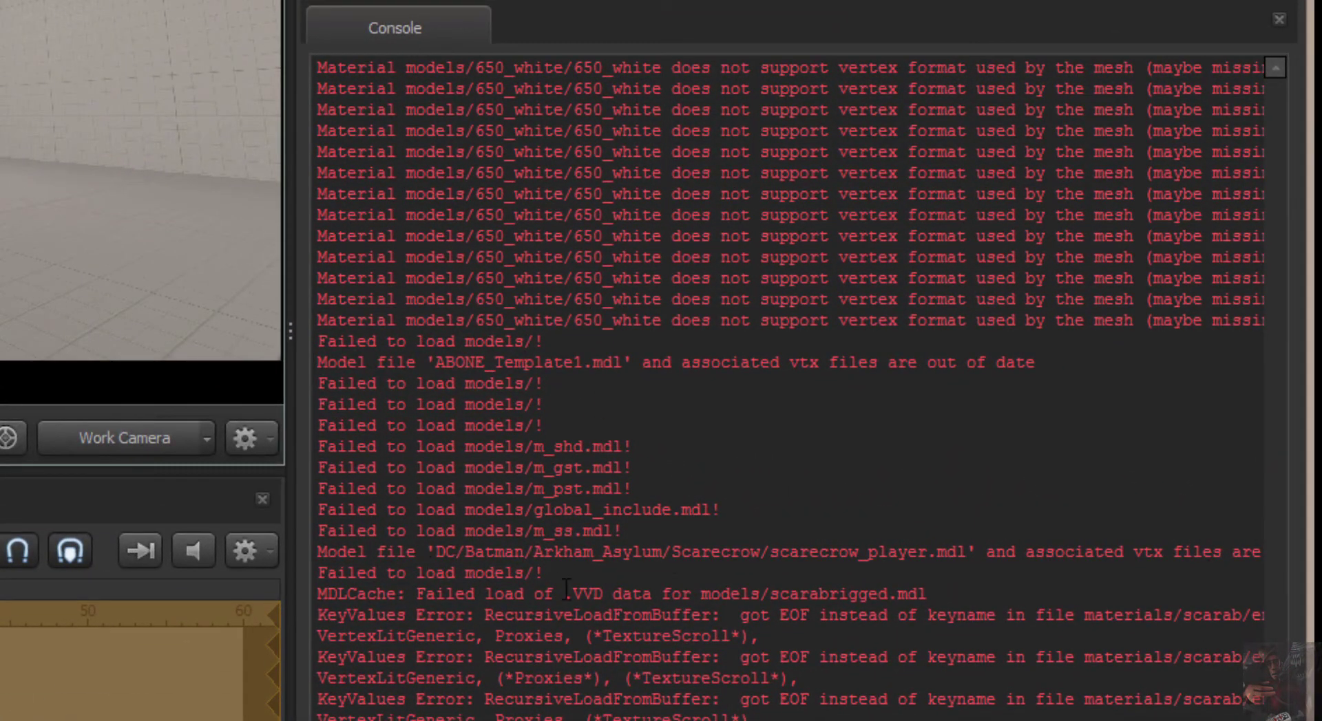
# - Highlight the 'MDLCache: Failed load of .VVD data' line in the Console
pyautogui.moveTo(318, 594); pyautogui.dragTo(943, 589)
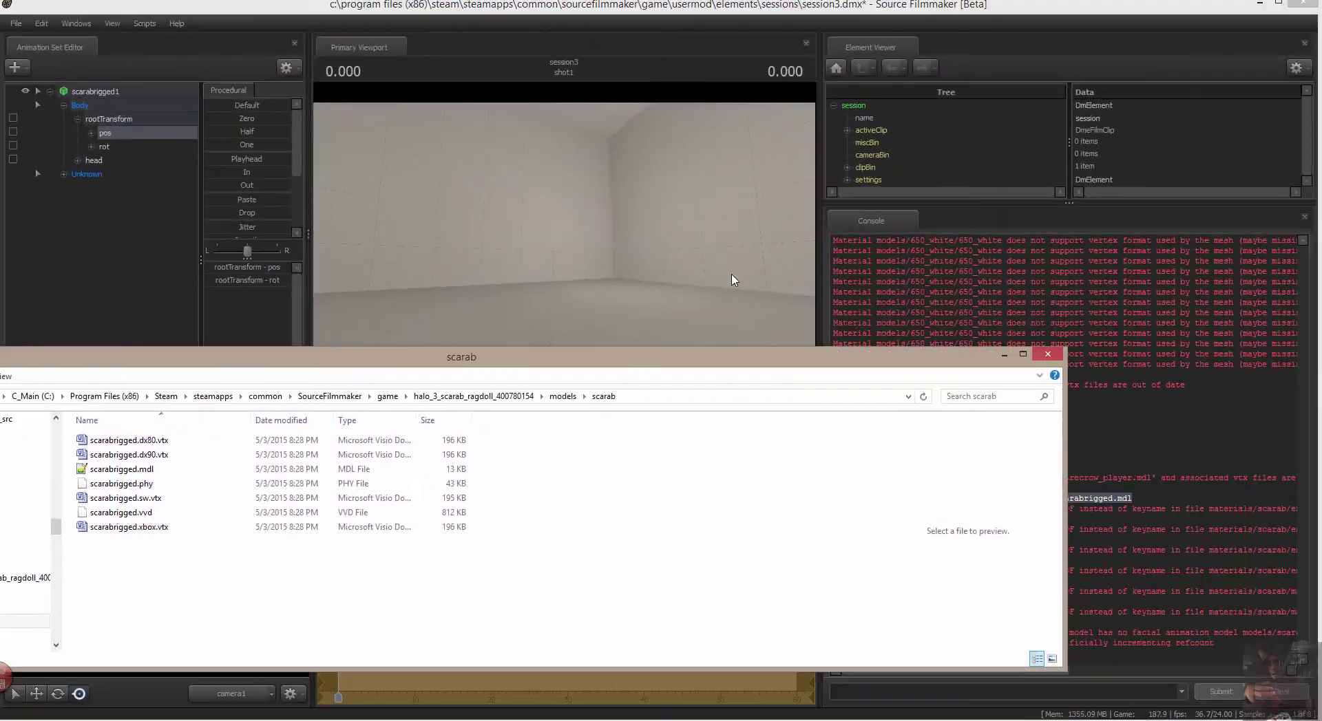
# - Move the seven scarabrigged files from models\scarab up into the models folder
pyautogui.moveTo(1004, 404); pyautogui.dragTo(1035, 0)
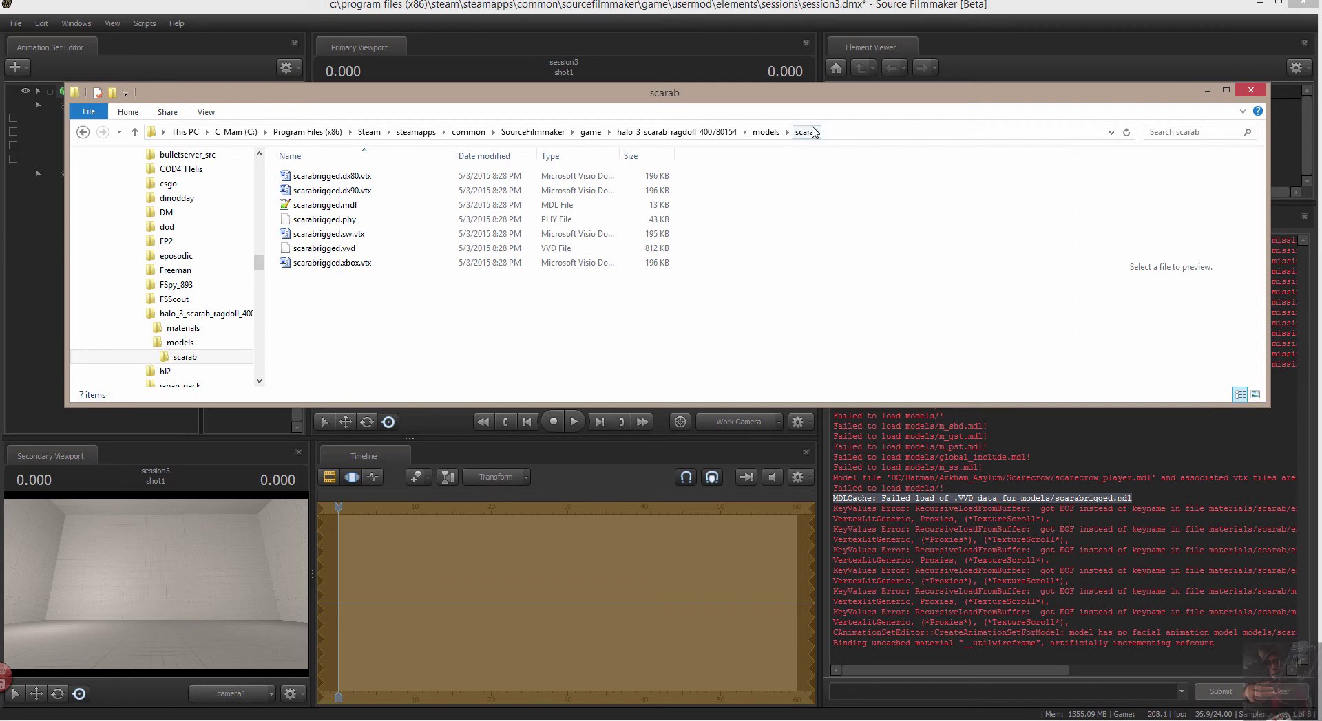
pyautogui.click(344, 177)
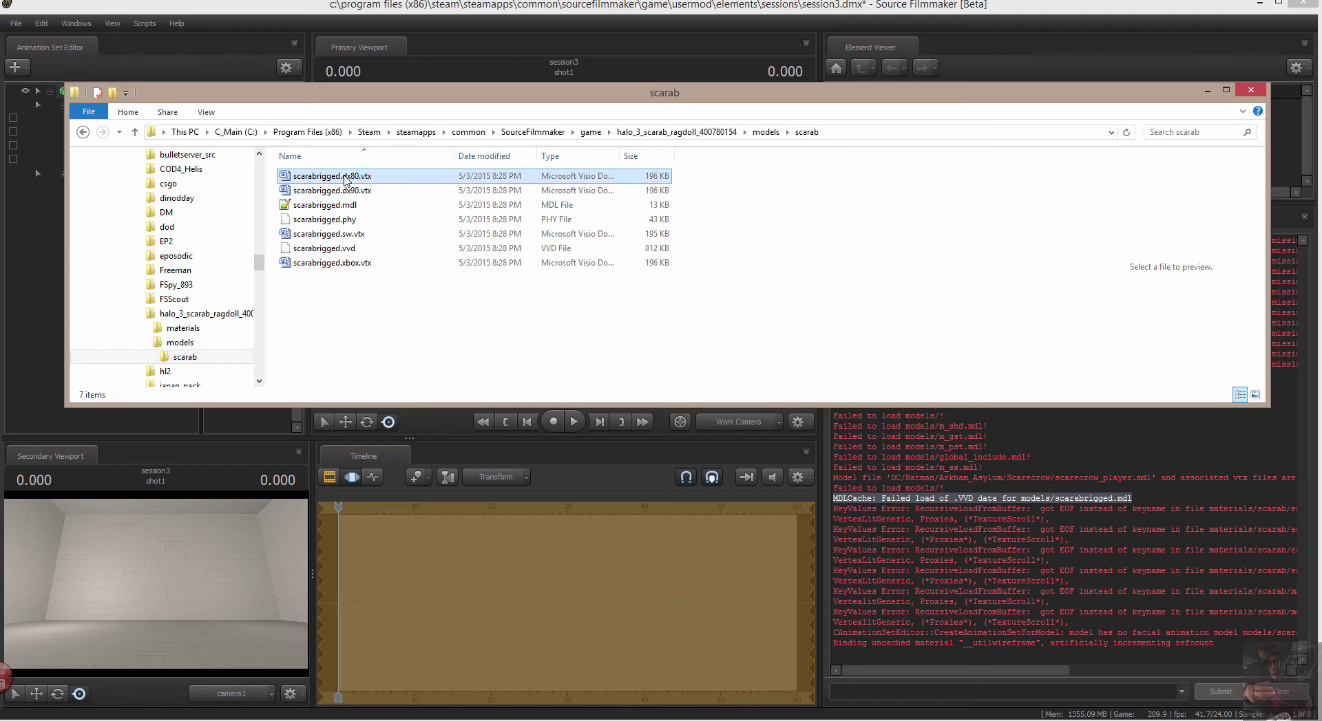
pyautogui.keyDown('shift'); pyautogui.click(339, 262); pyautogui.keyUp('shift')
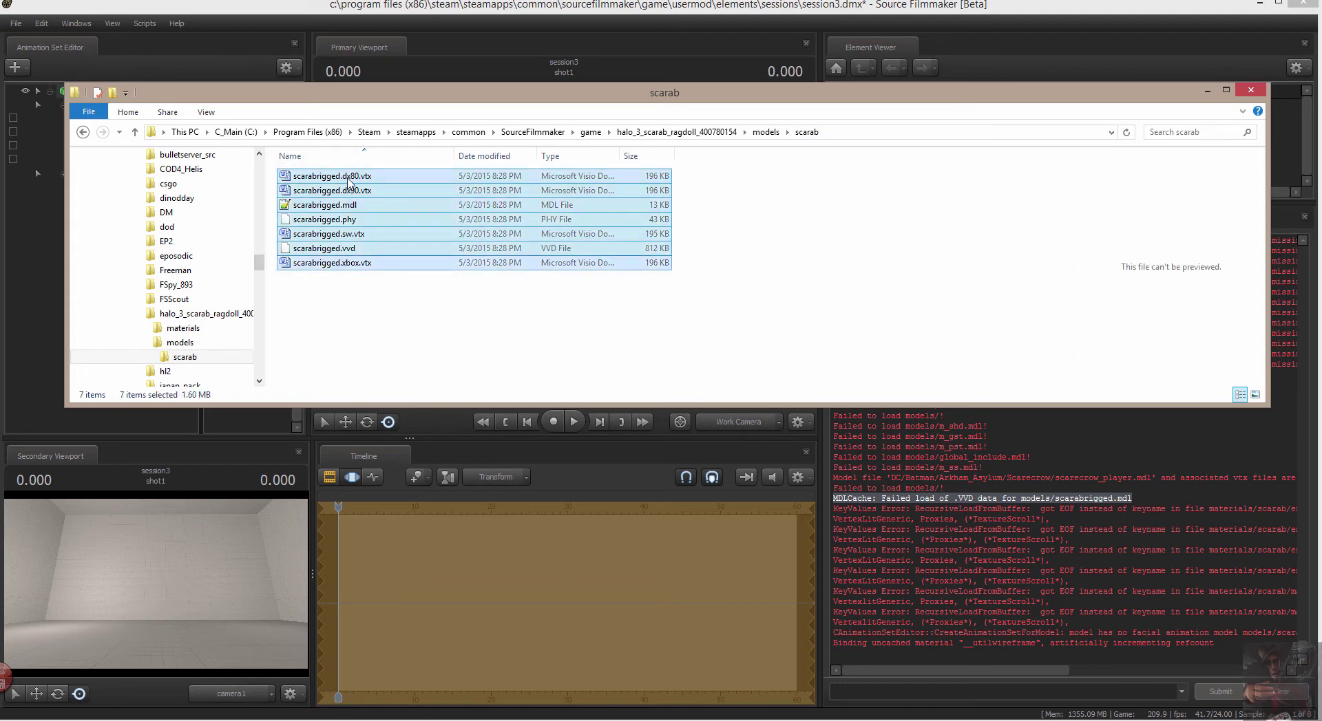
pyautogui.moveTo(350, 181); pyautogui.dragTo(223, 349, button='right')
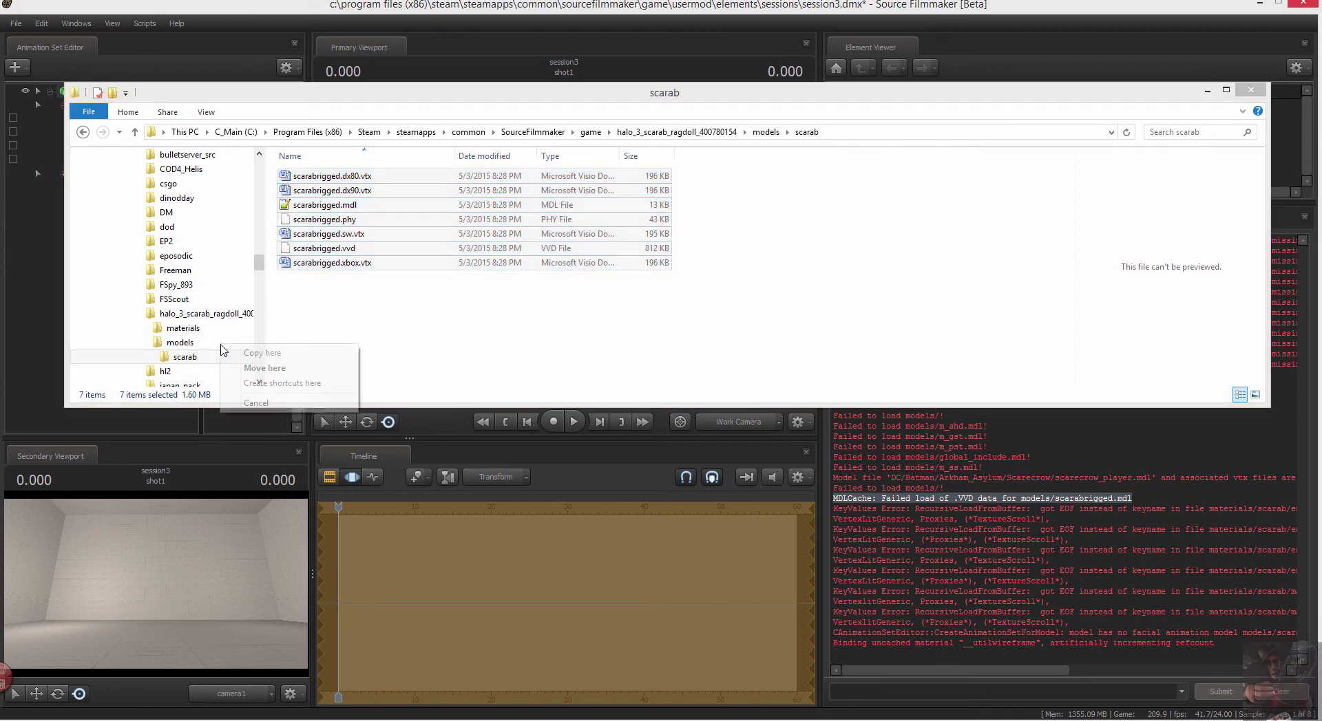
pyautogui.click(264, 369)
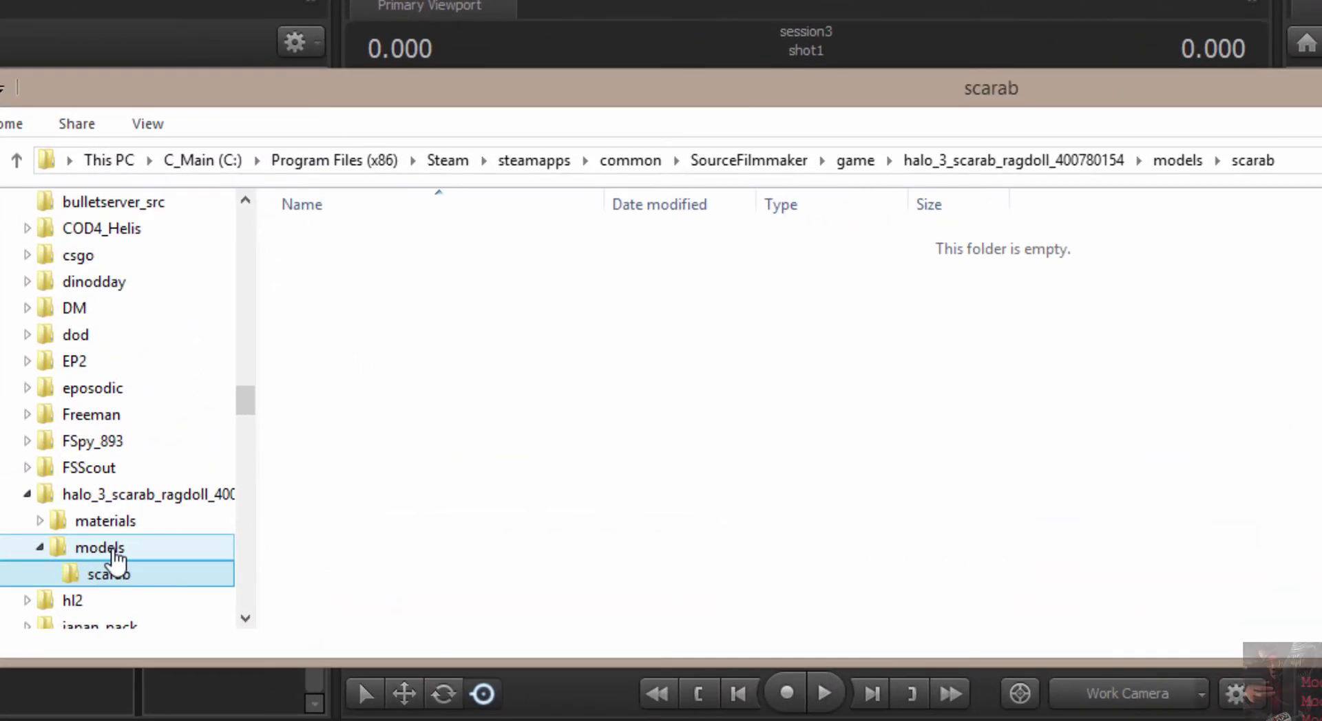
pyautogui.click(169, 377)
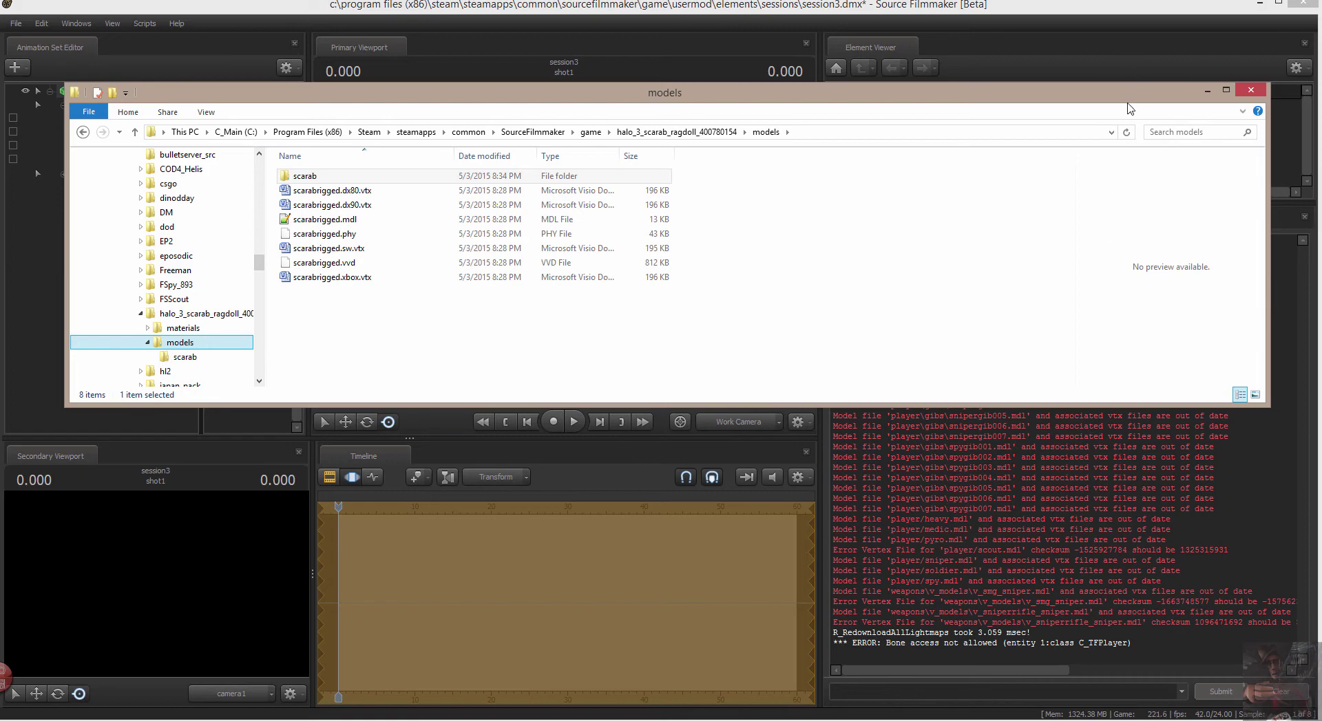
# - Delete the scarabrigged1 animation set from the Animation Set Editor
pyautogui.moveTo(1129, 108); pyautogui.dragTo(812, 87)
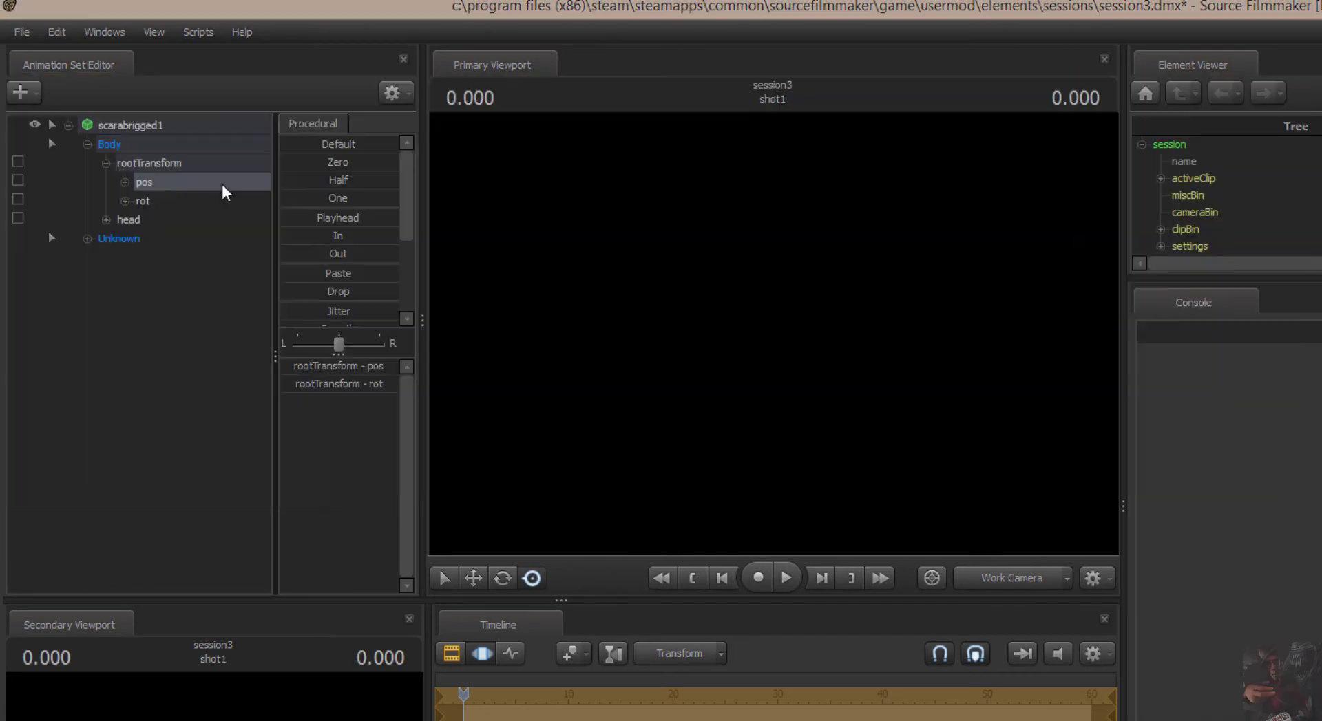
pyautogui.click(156, 126)
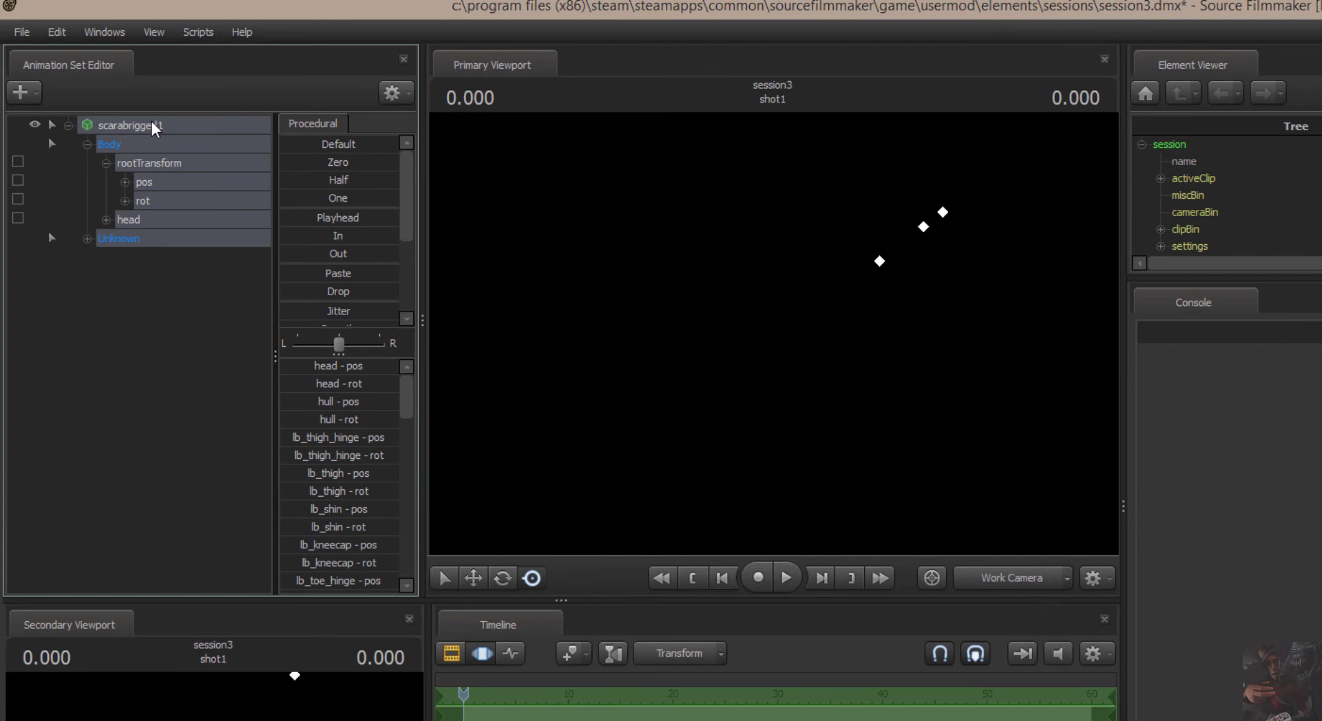
pyautogui.rightClick(157, 129)
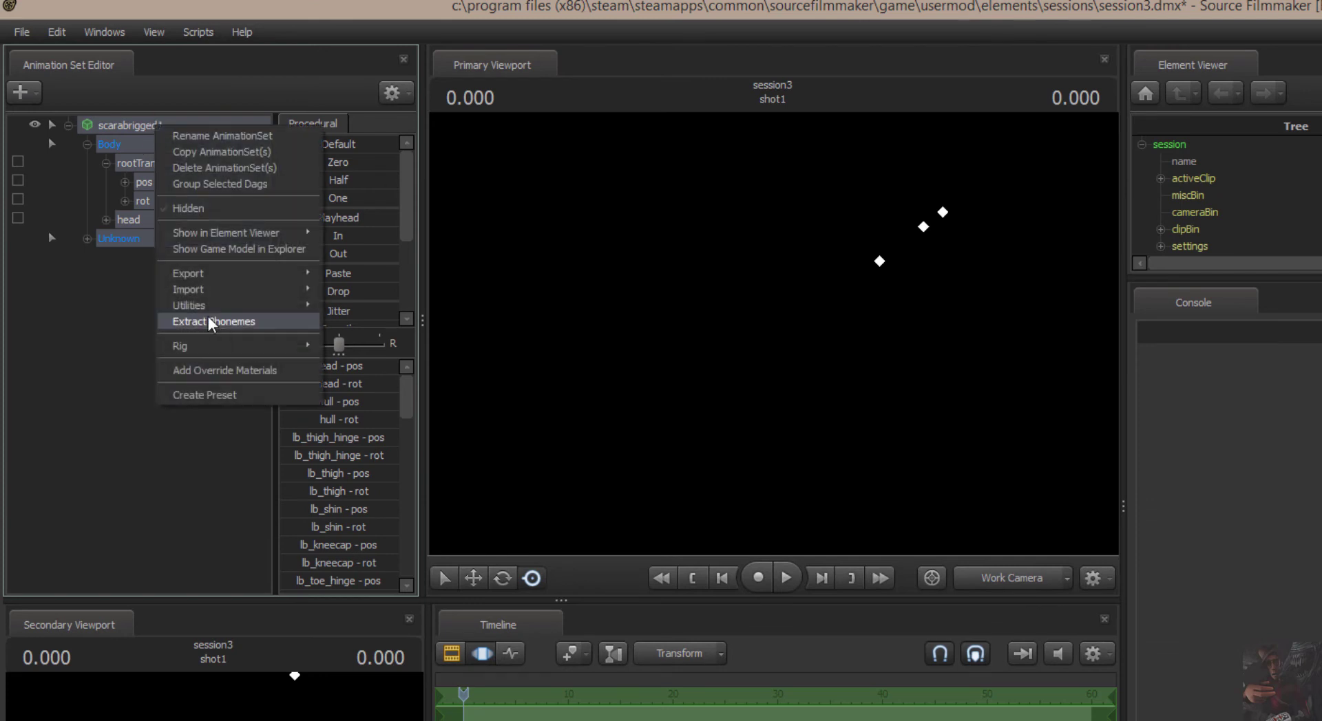
pyautogui.click(229, 168)
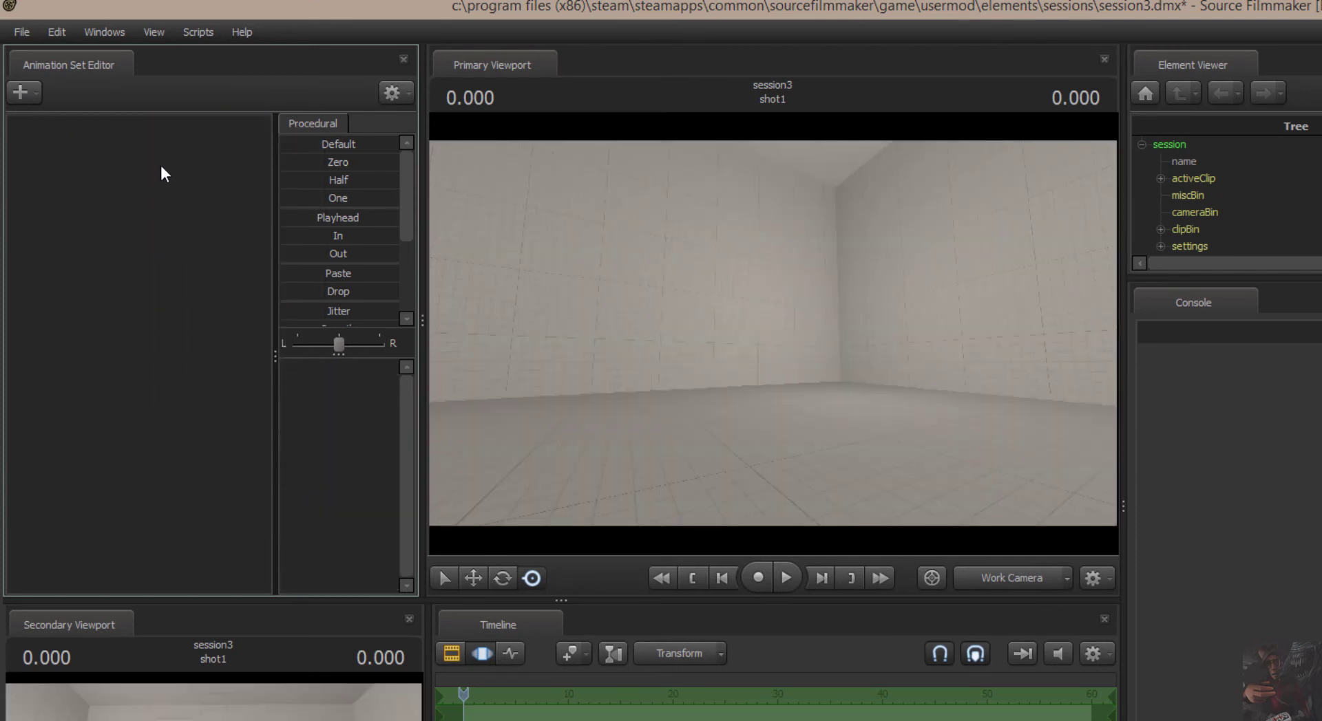
pyautogui.rightClick(159, 163)
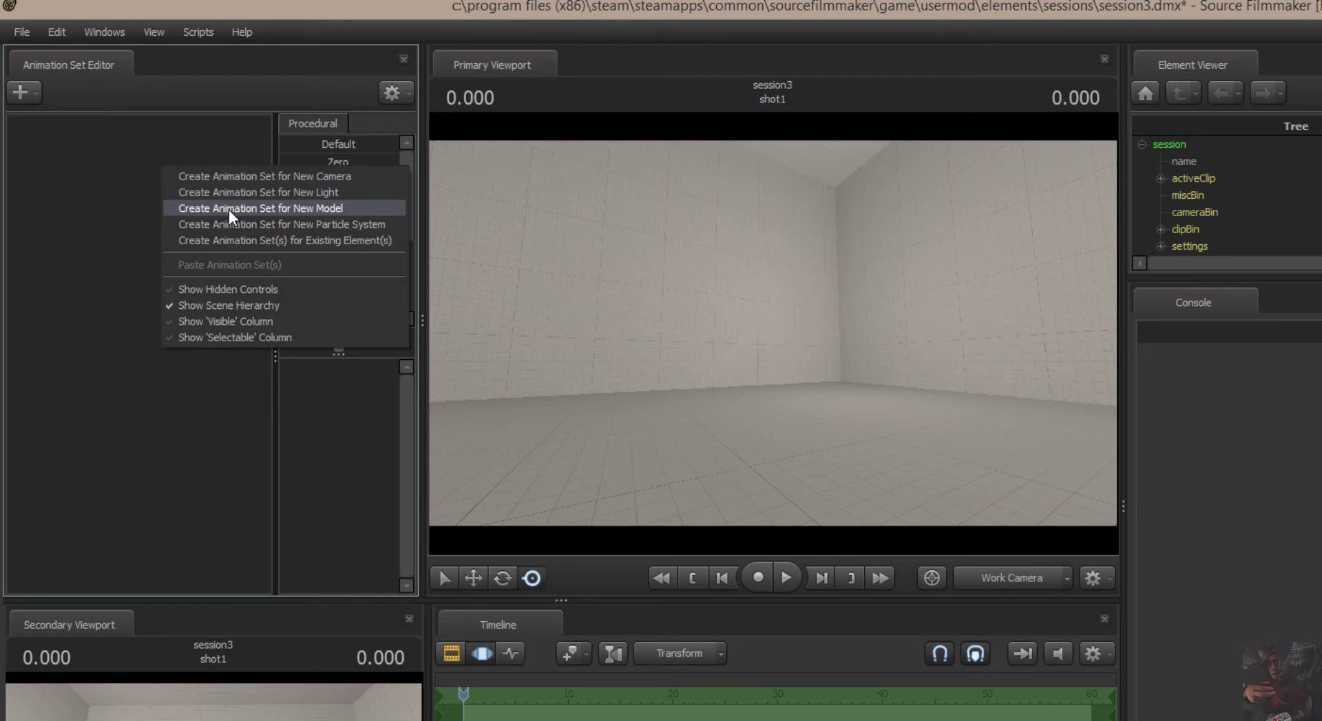
# - Start a new-model animation set, rescan the model list, and pick scarabrigged.mdl
pyautogui.click(230, 209)
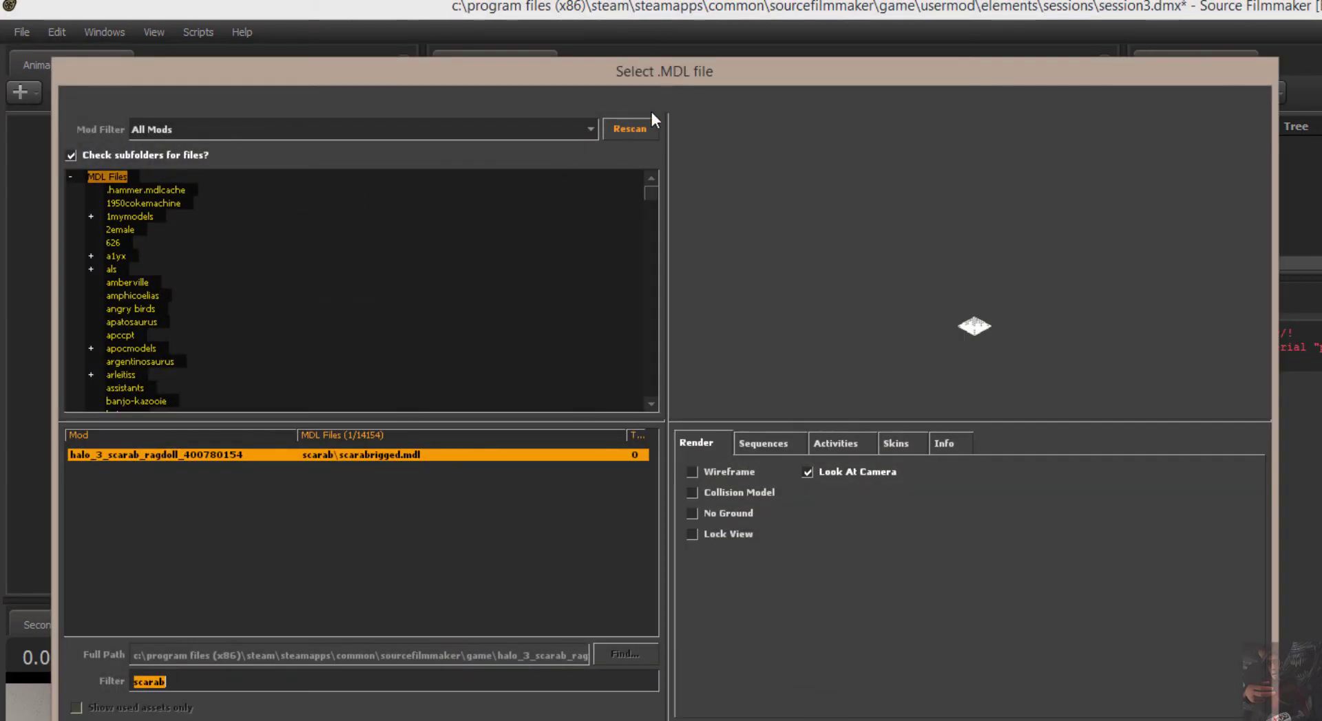
pyautogui.click(422, 456)
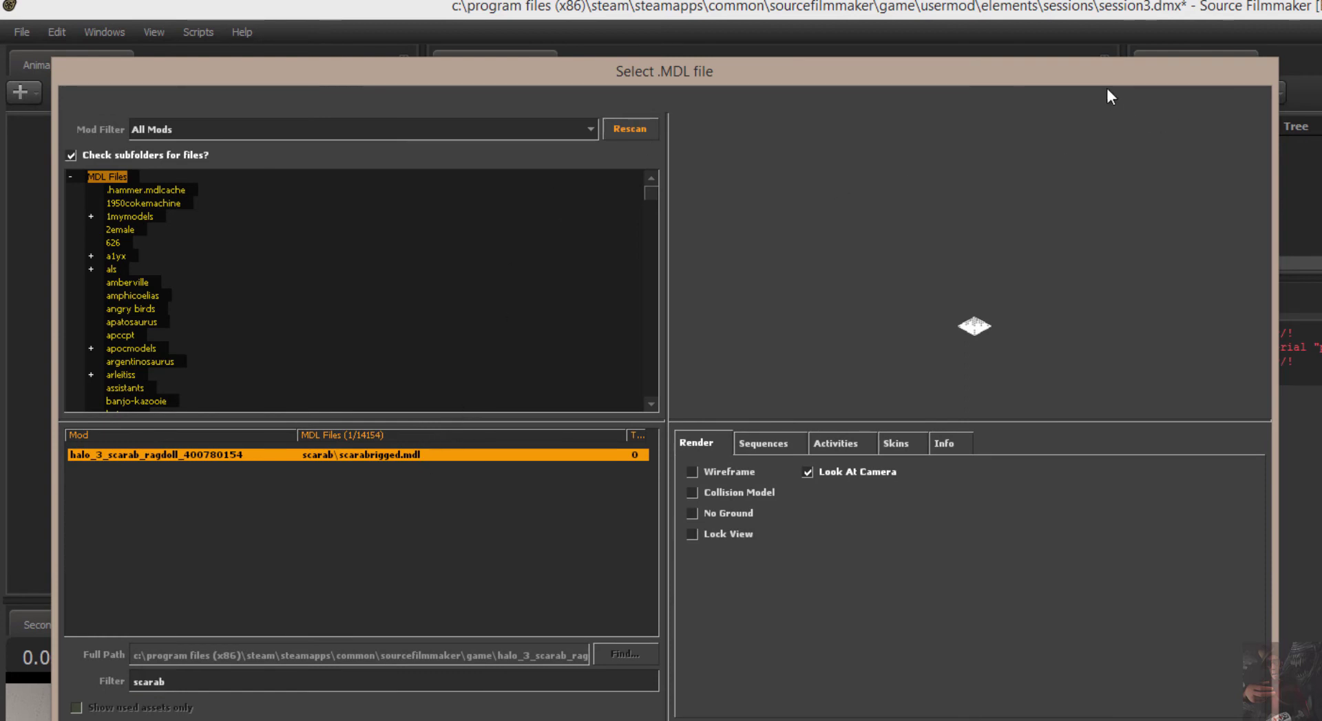
pyautogui.moveTo(1107, 89); pyautogui.dragTo(1121, 52)
pyautogui.click(737, 102)
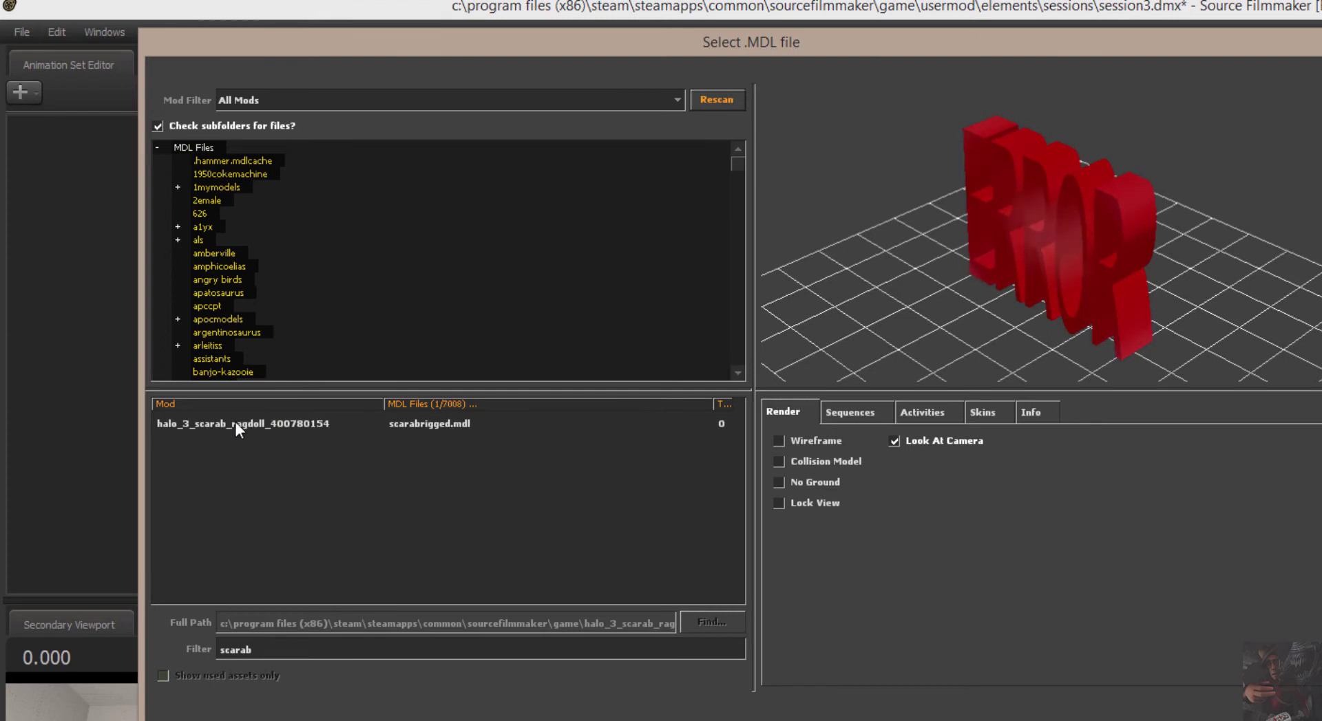
pyautogui.click(416, 424)
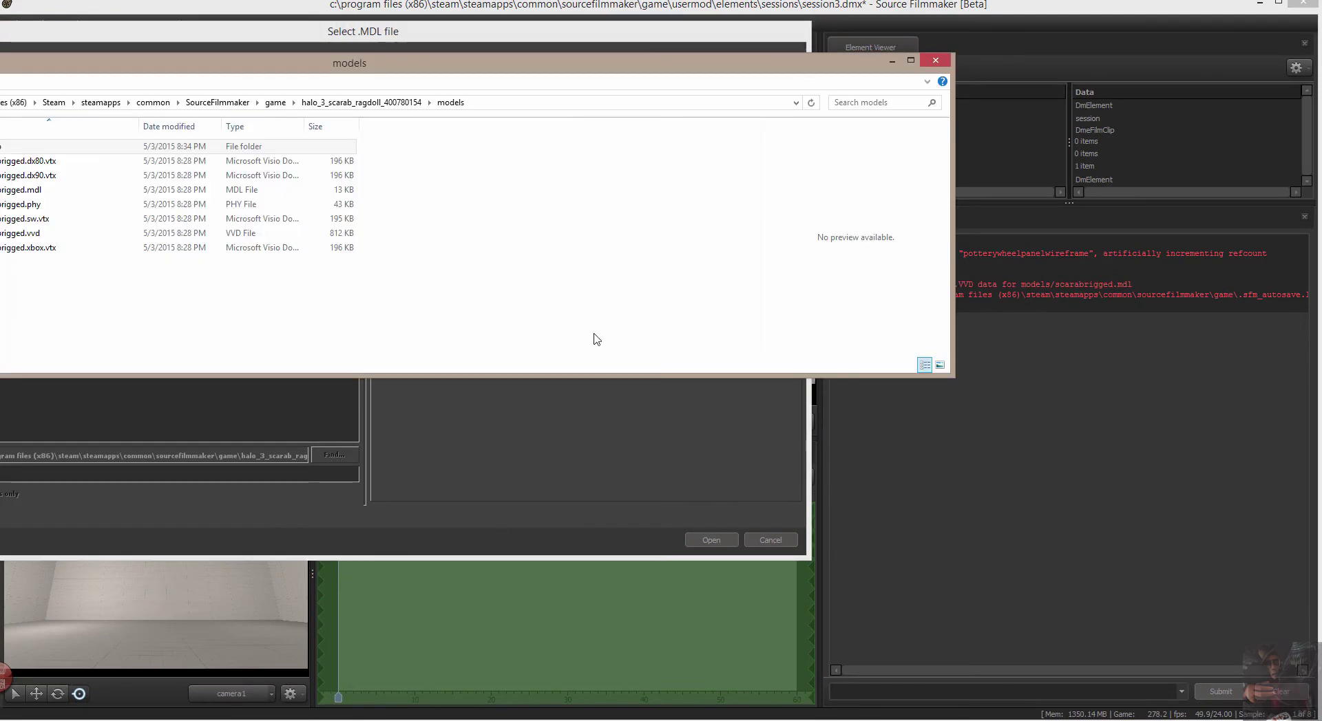
# - Create a new folder named 'models' inside the models folder
pyautogui.moveTo(314, 63); pyautogui.dragTo(587, 32)
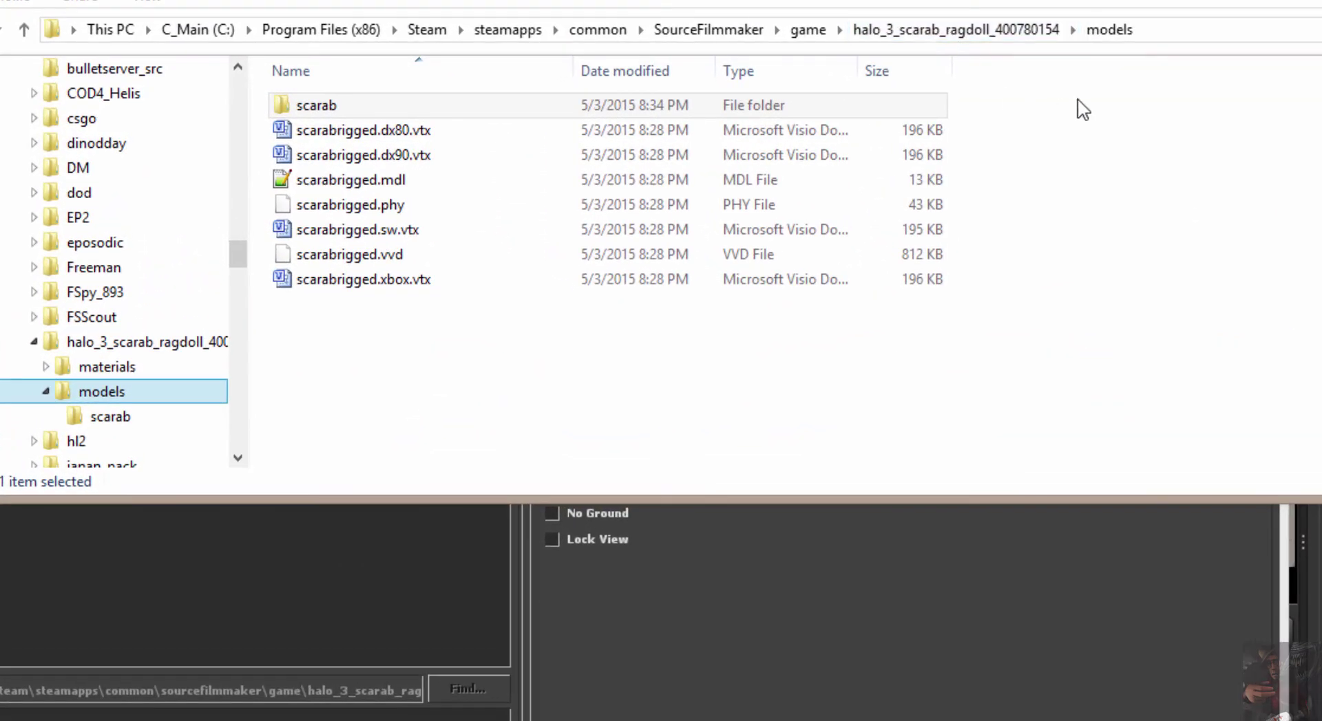
pyautogui.rightClick(413, 365)
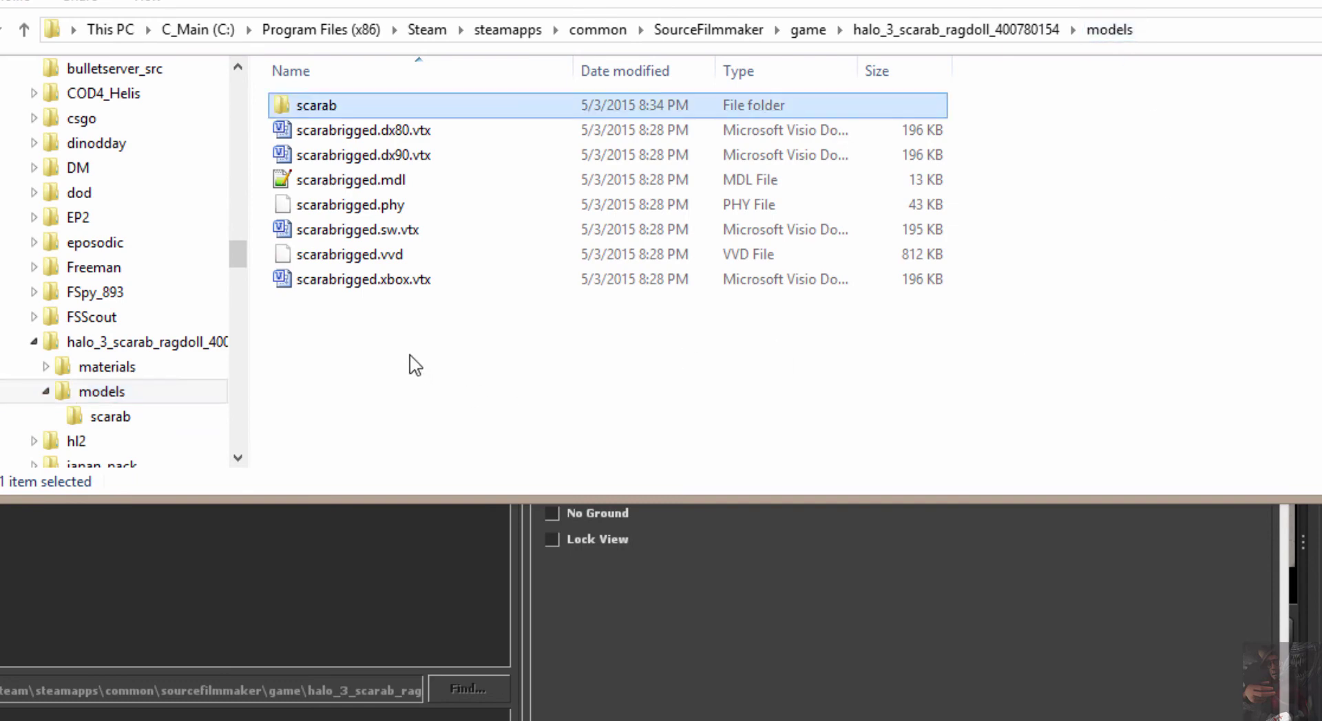
pyautogui.moveTo(177, 694)
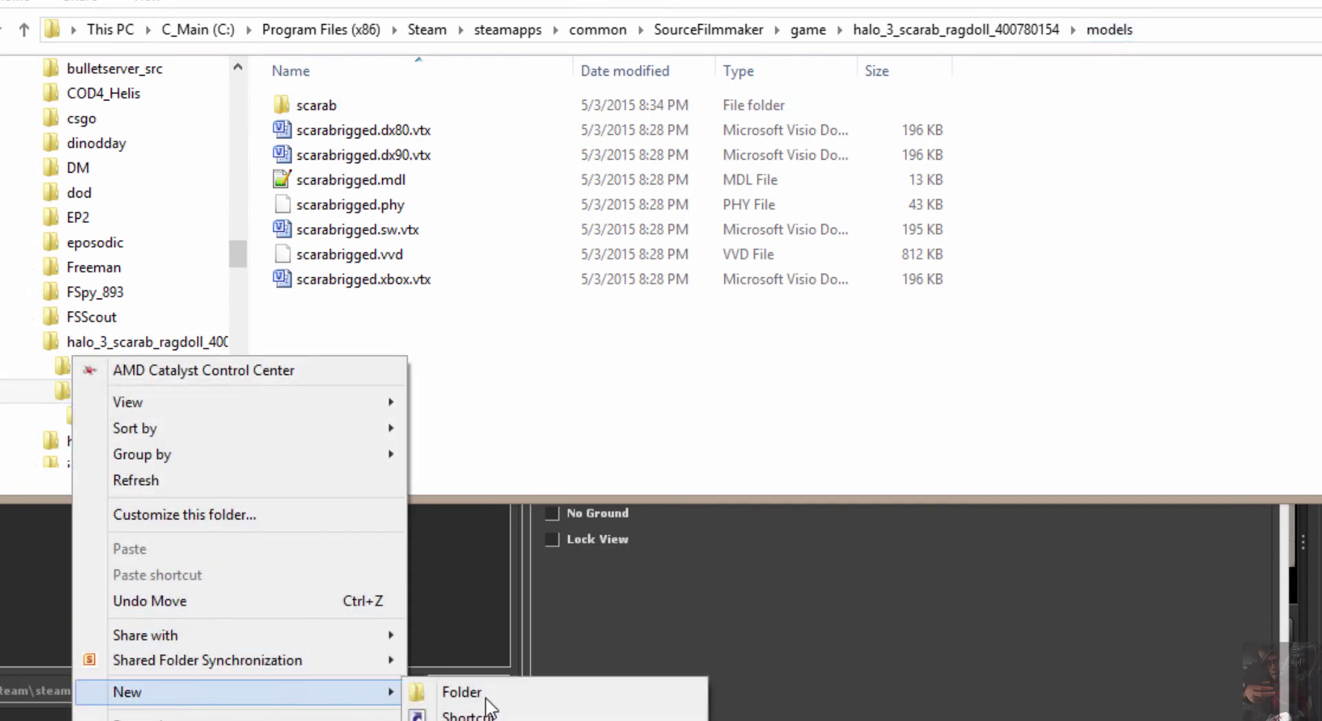
pyautogui.click(495, 693)
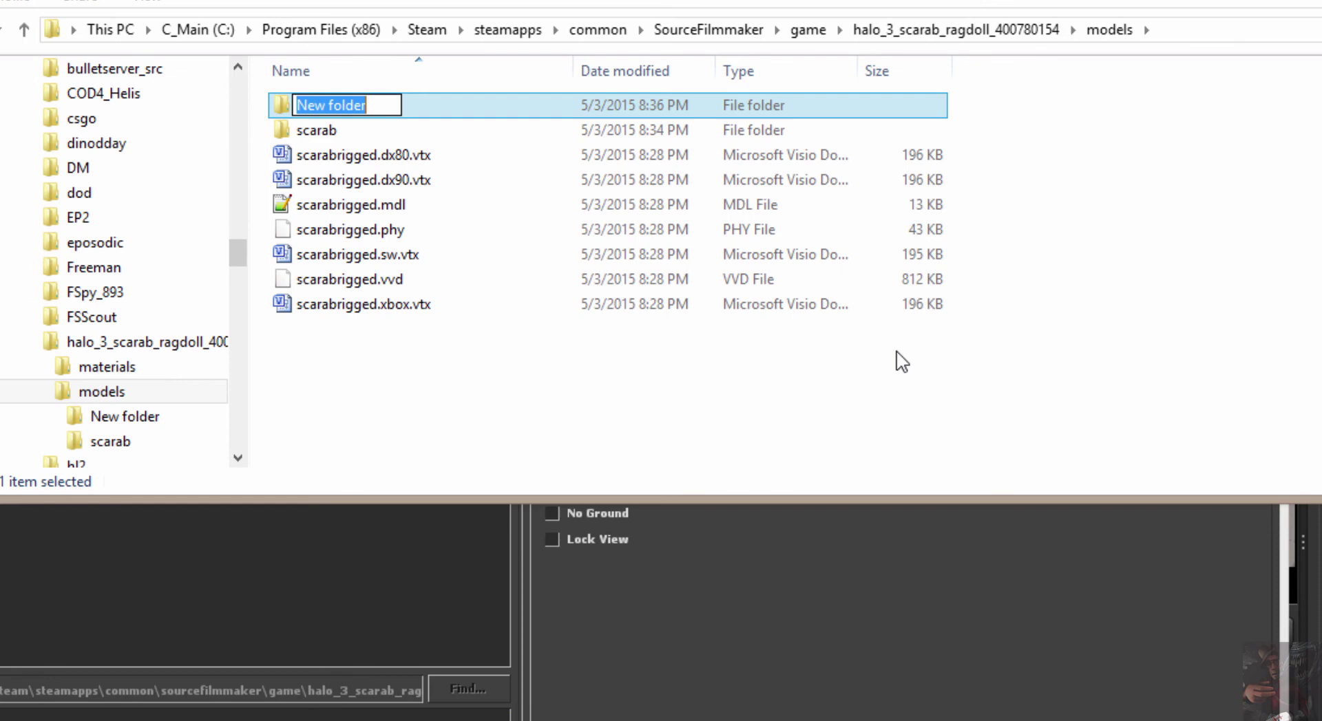
pyautogui.write('models')
pyautogui.press('Return')
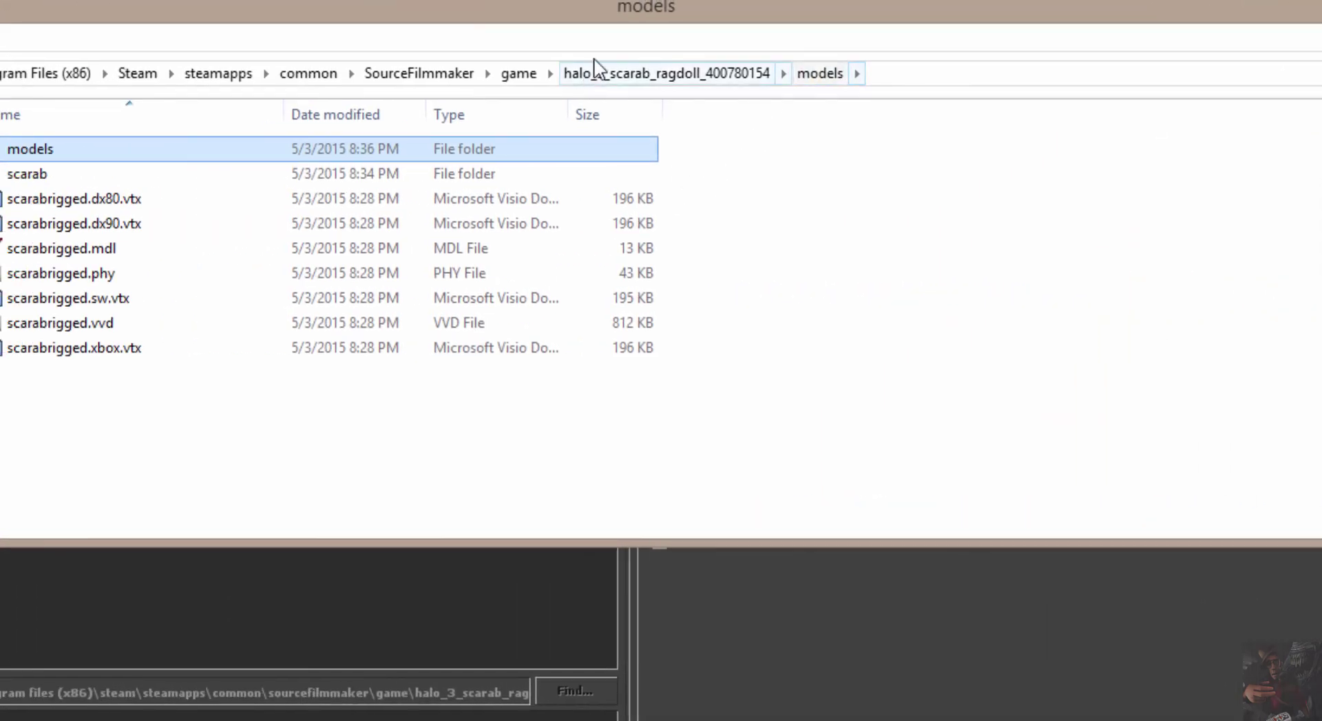
# - Move the seven scarabrigged files into the new models subfolder
pyautogui.click(344, 165)
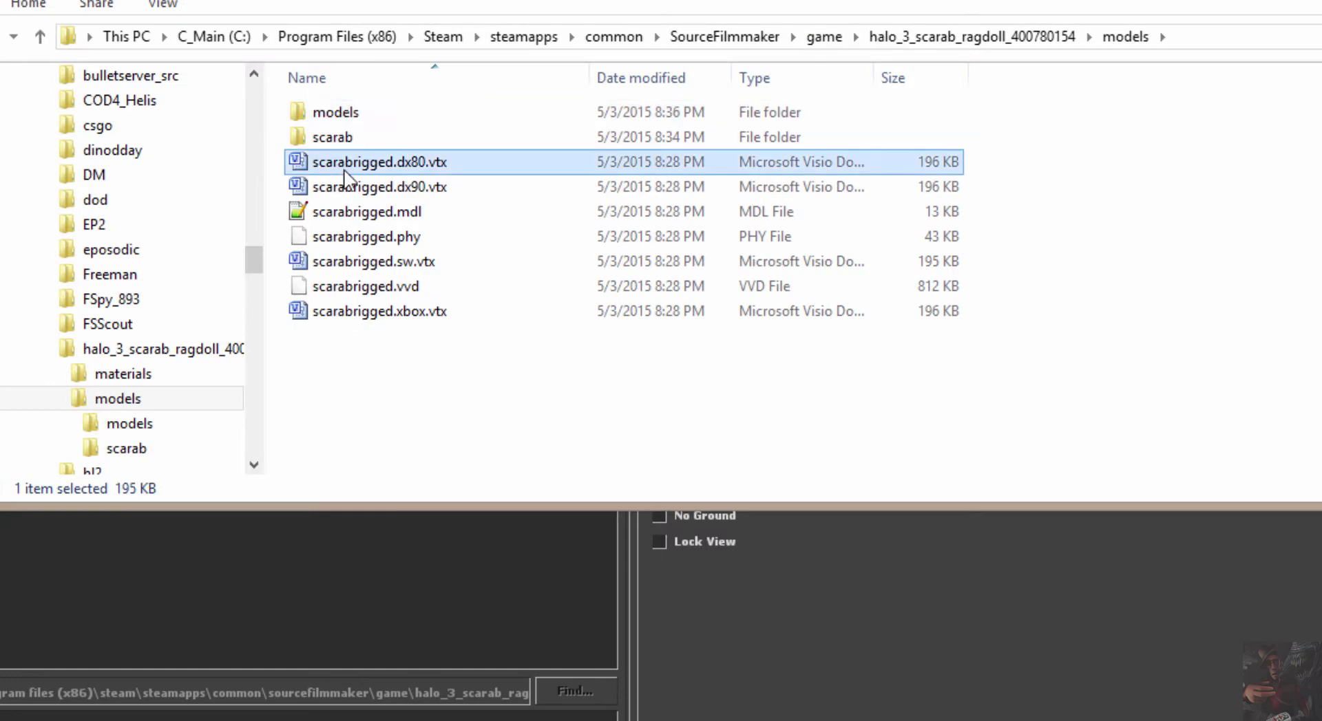
pyautogui.keyDown('shift'); pyautogui.click(369, 313); pyautogui.keyUp('shift')
pyautogui.moveTo(378, 189); pyautogui.dragTo(365, 113, button='right')
pyautogui.click(452, 155)
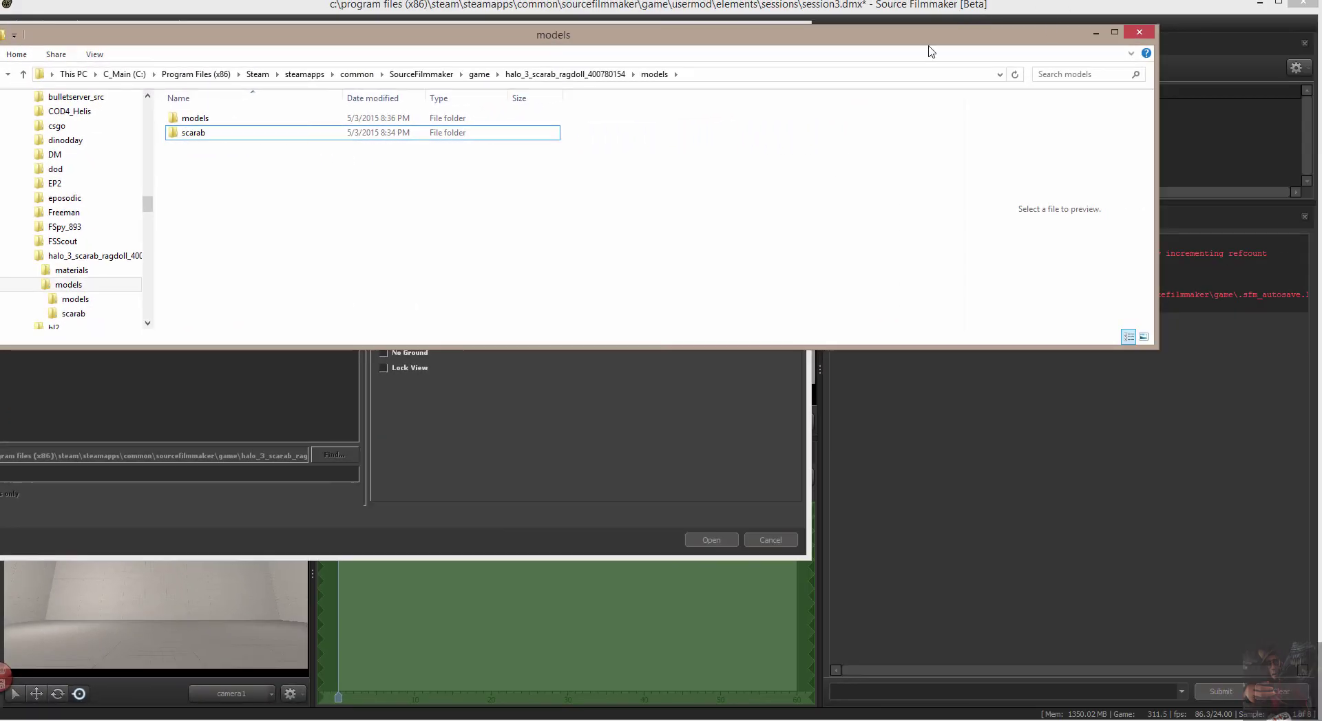
# - Delete the empty scarab folder to the Recycle Bin
pyautogui.click(281, 135)
pyautogui.rightClick(354, 174)
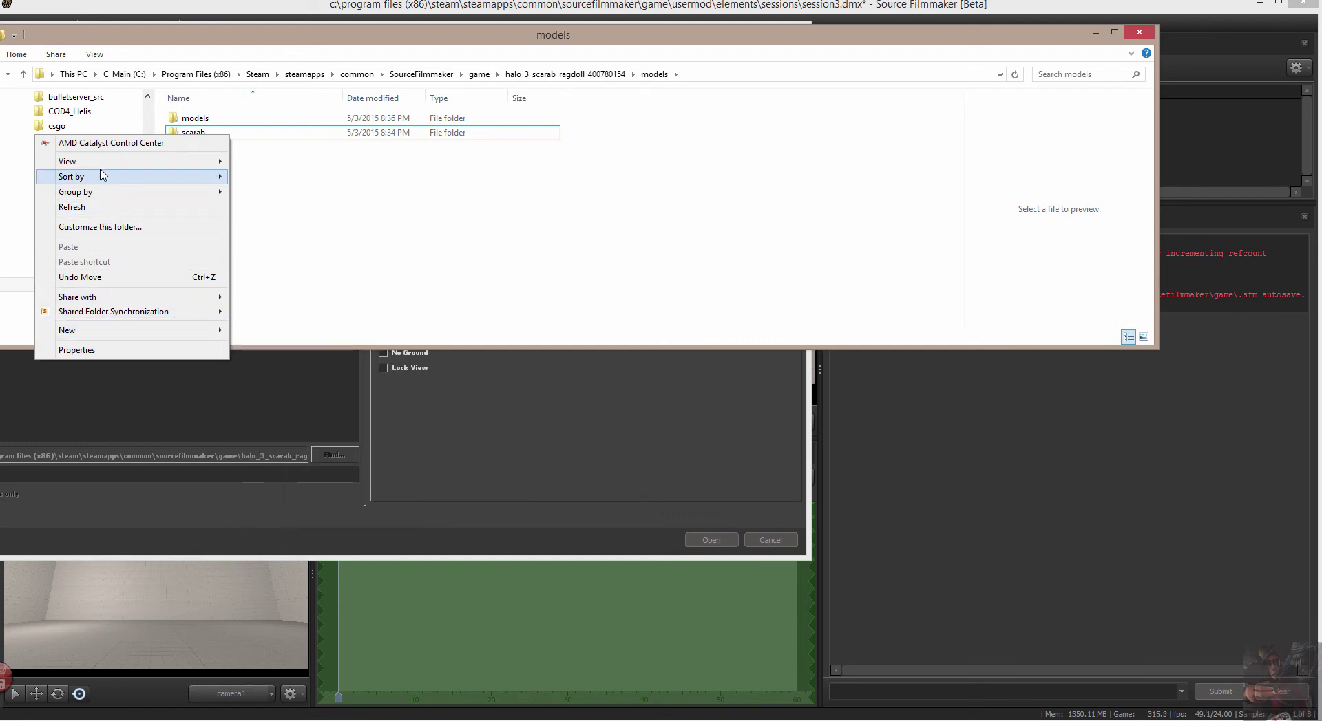
pyautogui.rightClick(234, 138)
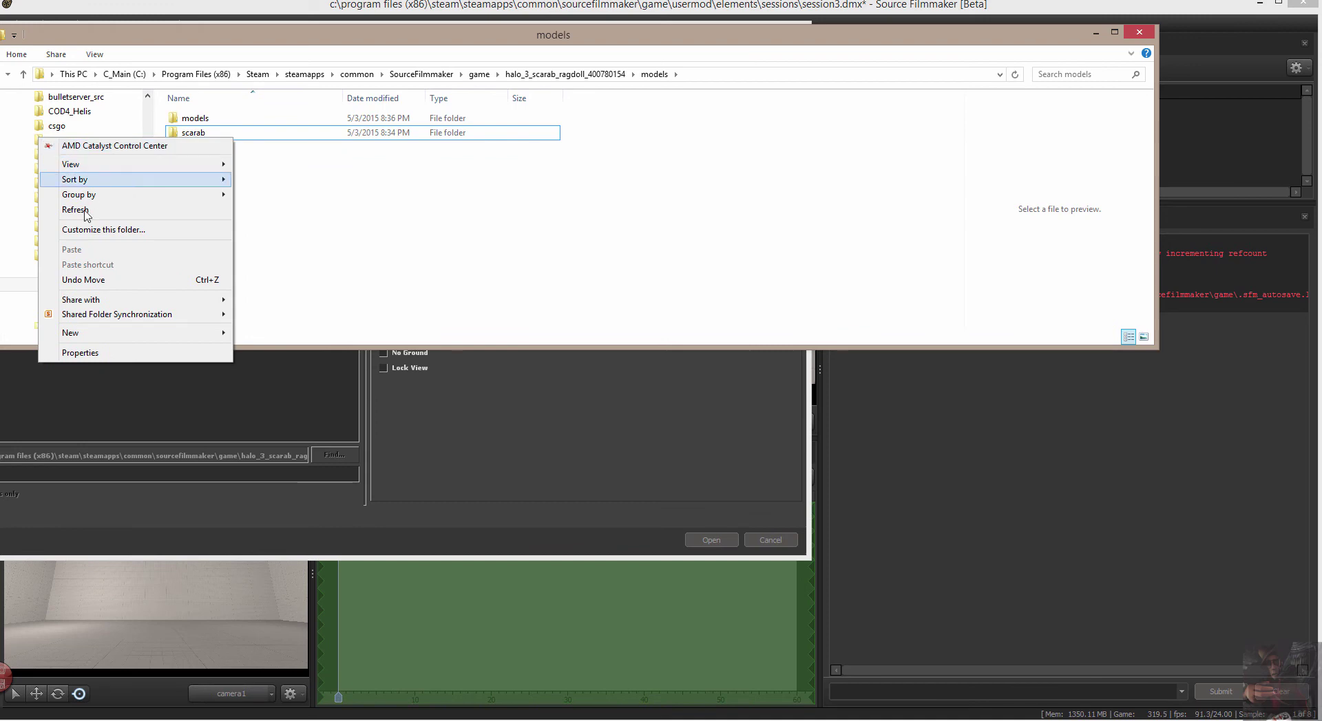
pyautogui.click(182, 135)
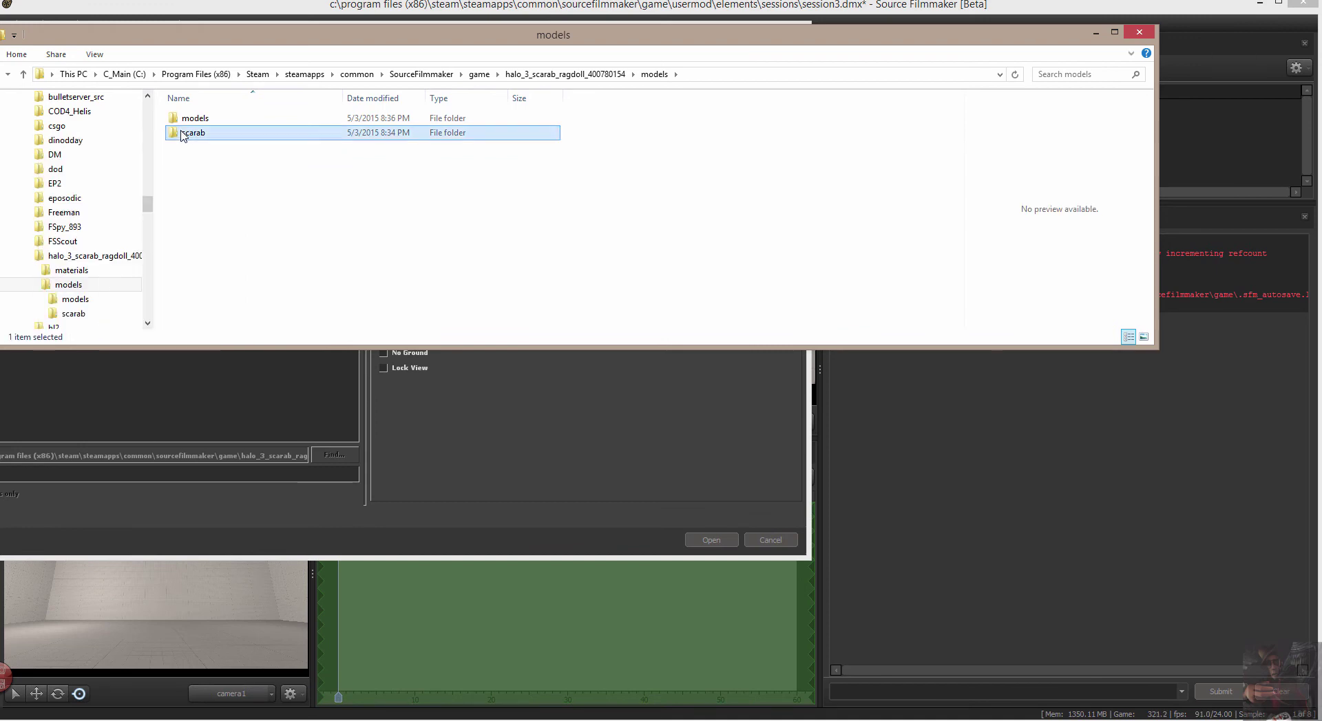
pyautogui.rightClick(183, 136)
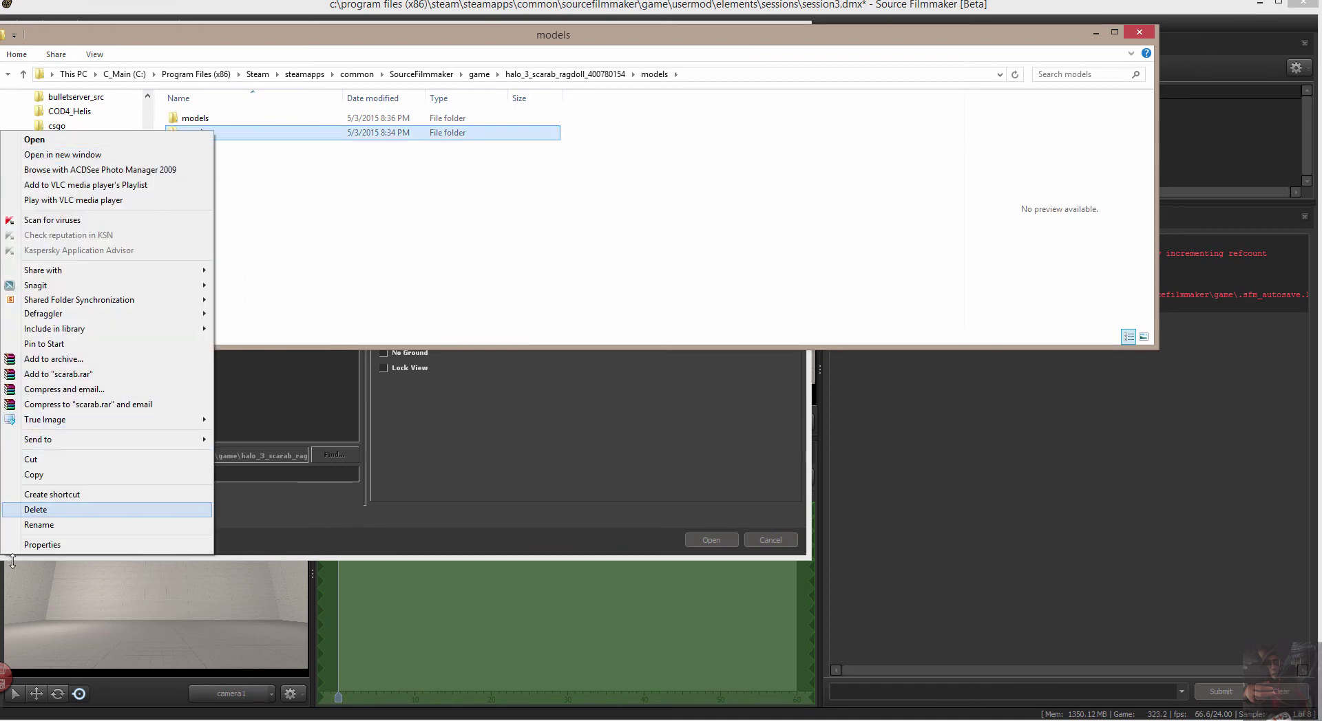
pyautogui.click(36, 509)
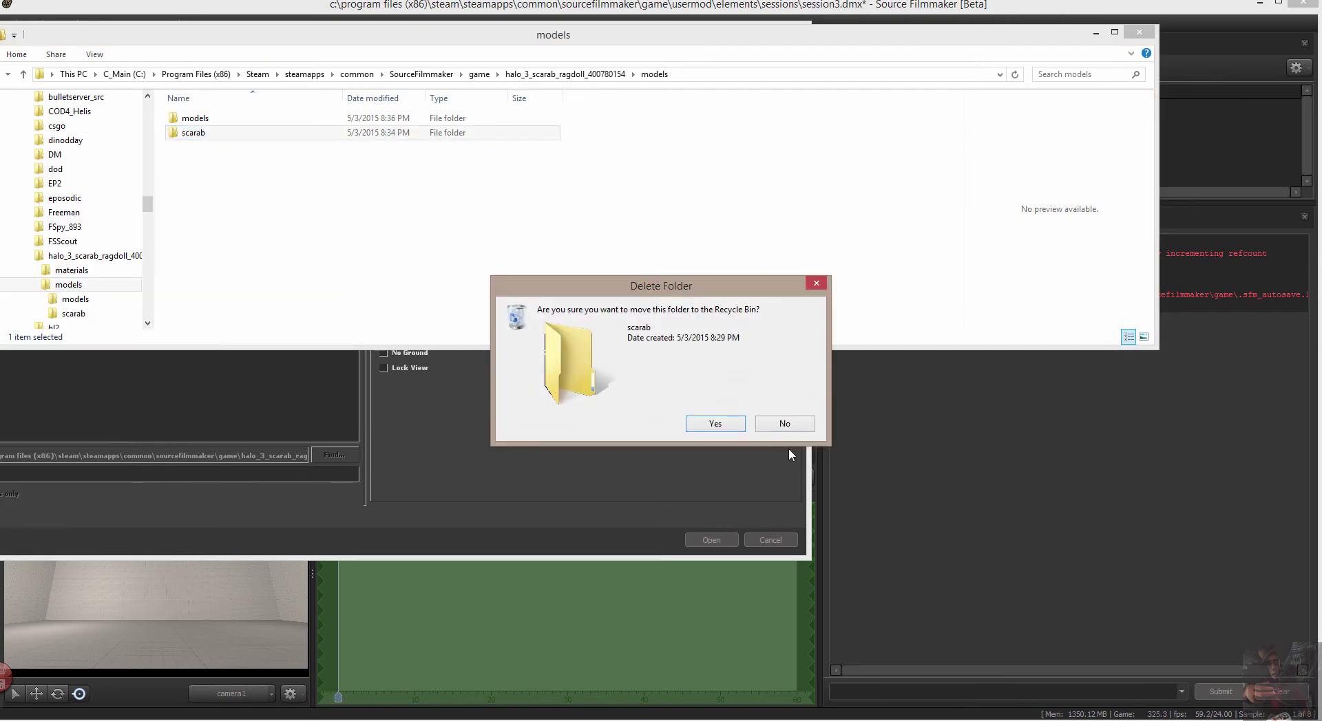
pyautogui.click(720, 422)
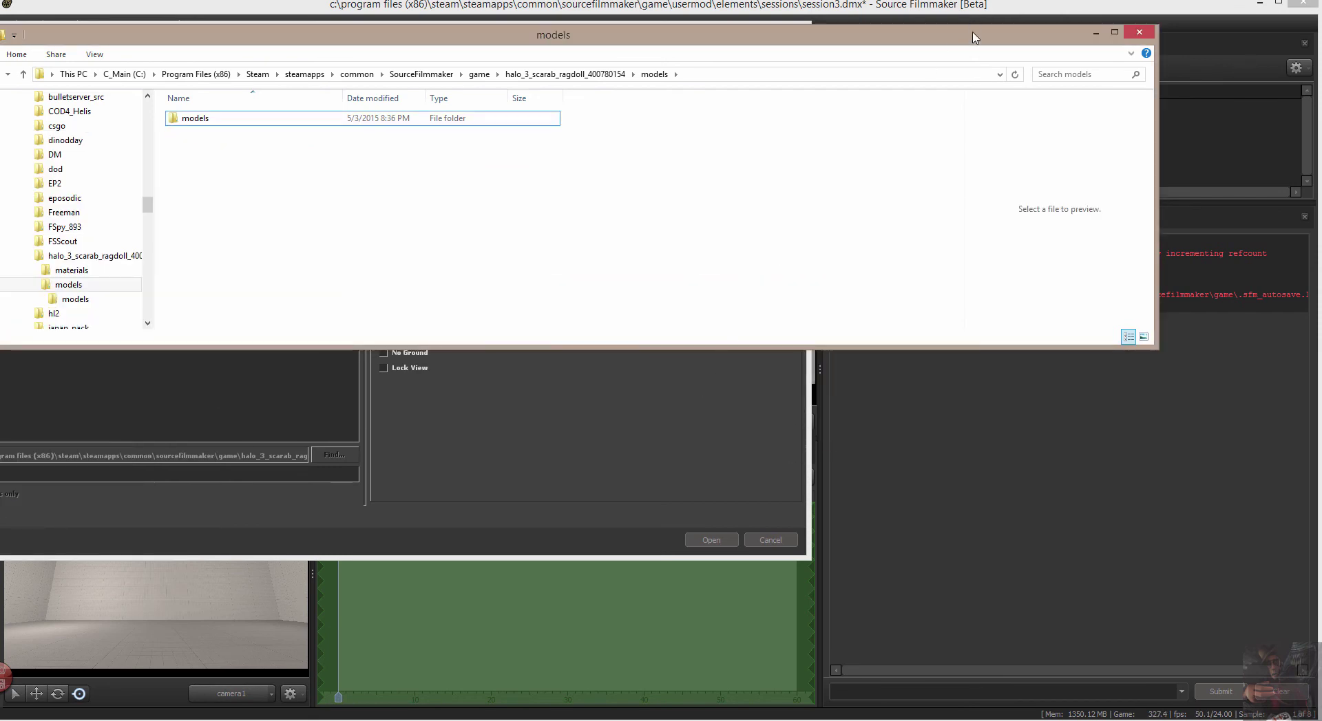
pyautogui.moveTo(974, 42); pyautogui.dragTo(1065, 282)
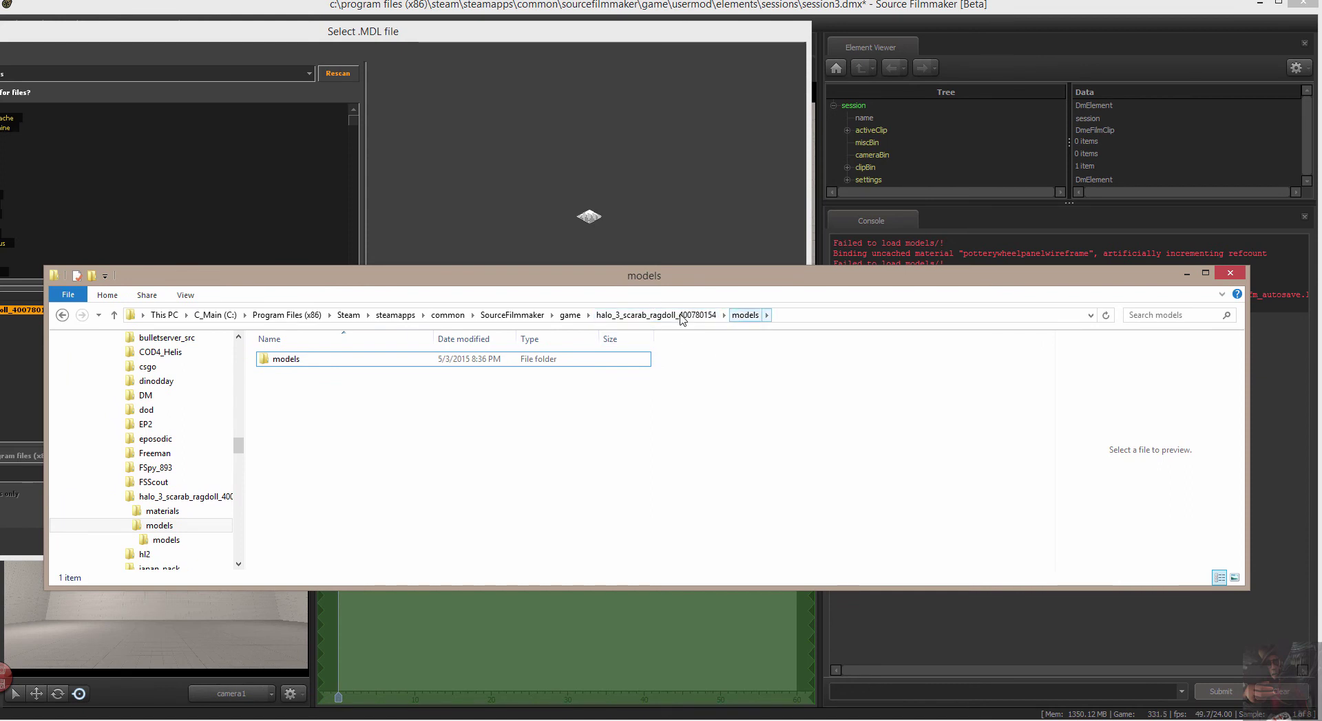
# - Check the contents of the nested models subfolder
pyautogui.click(285, 364)
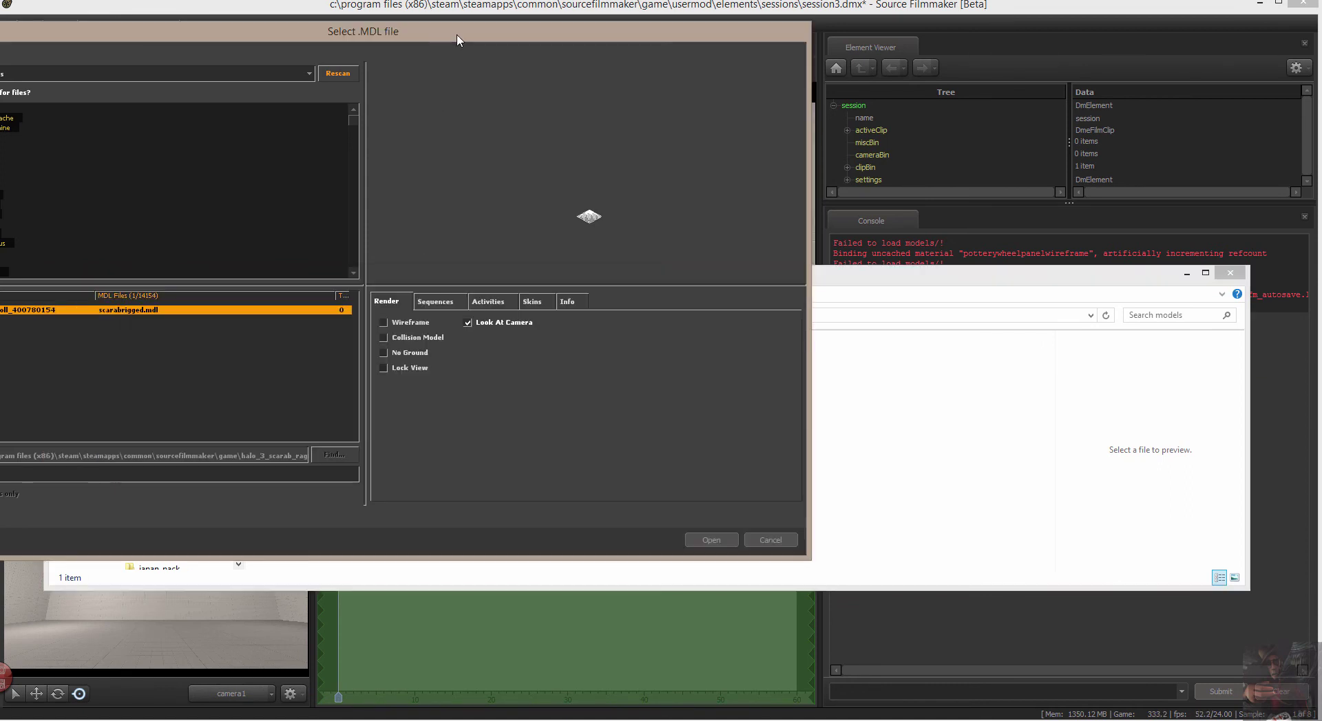
pyautogui.moveTo(438, 36); pyautogui.dragTo(684, 15)
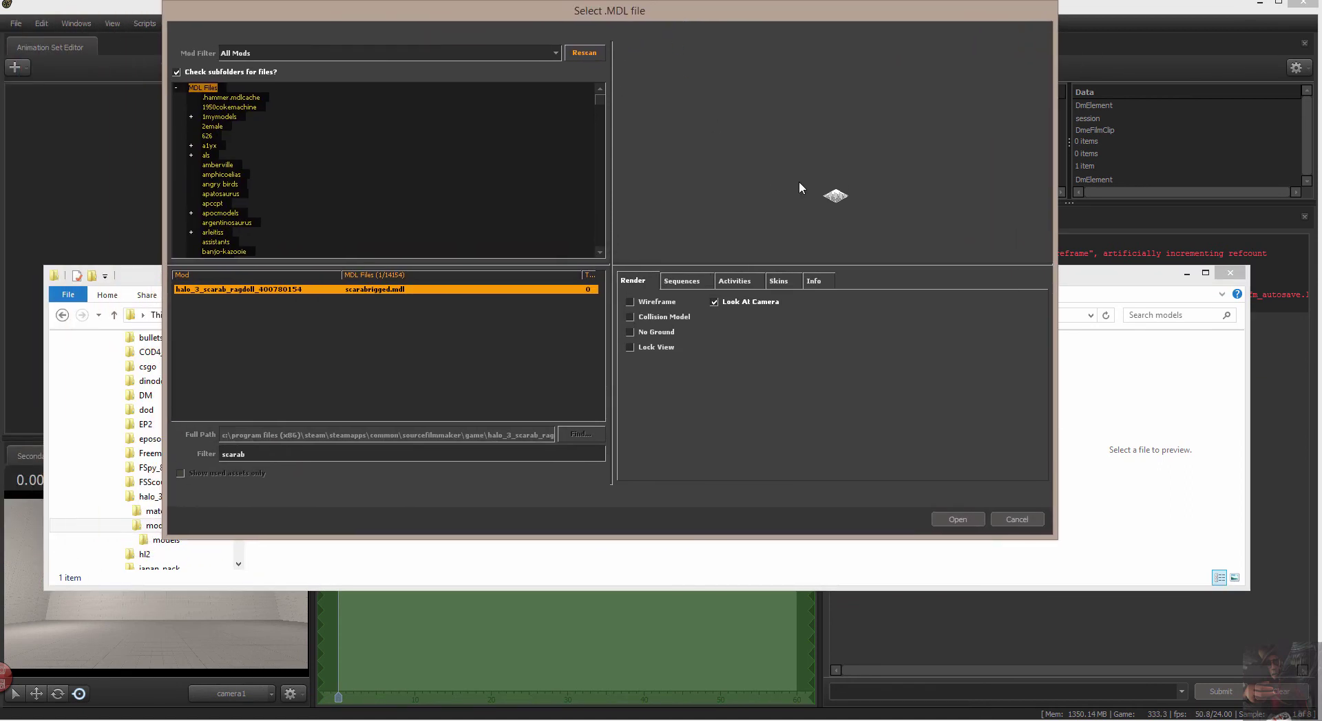
pyautogui.click(1103, 269)
pyautogui.doubleClick(304, 365)
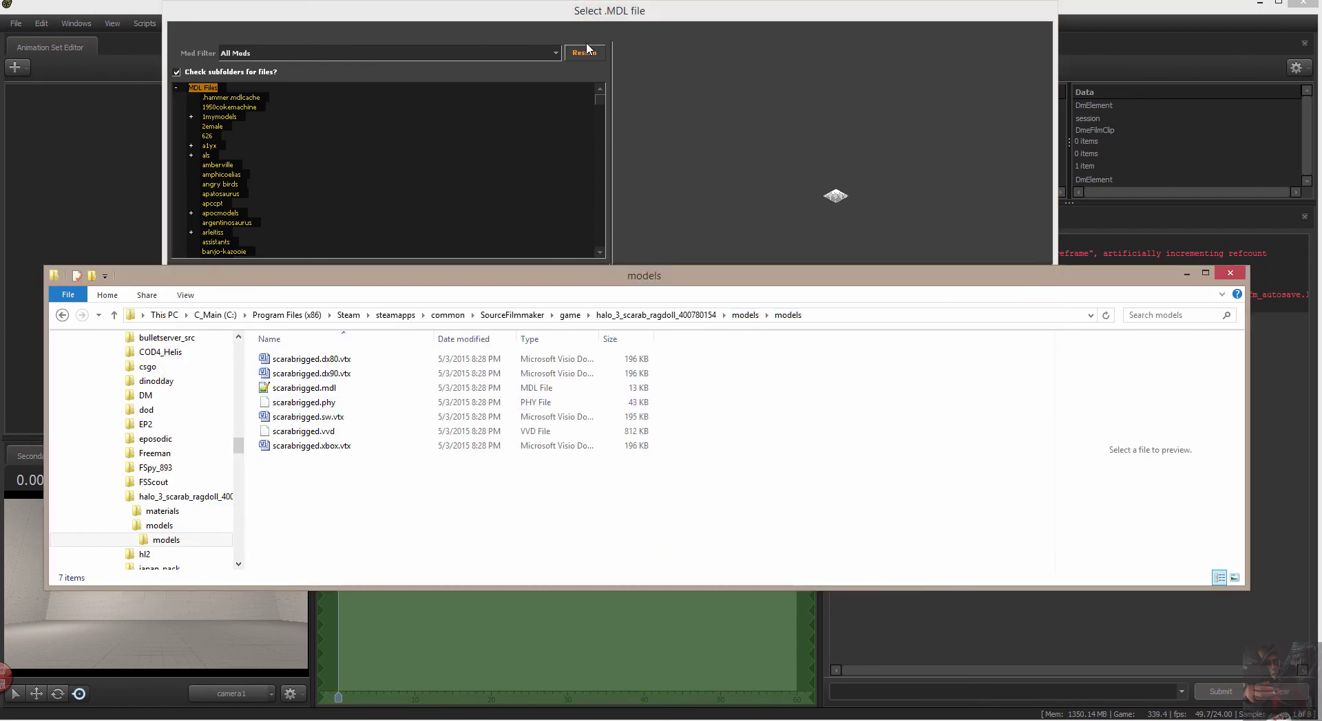
pyautogui.click(534, 13)
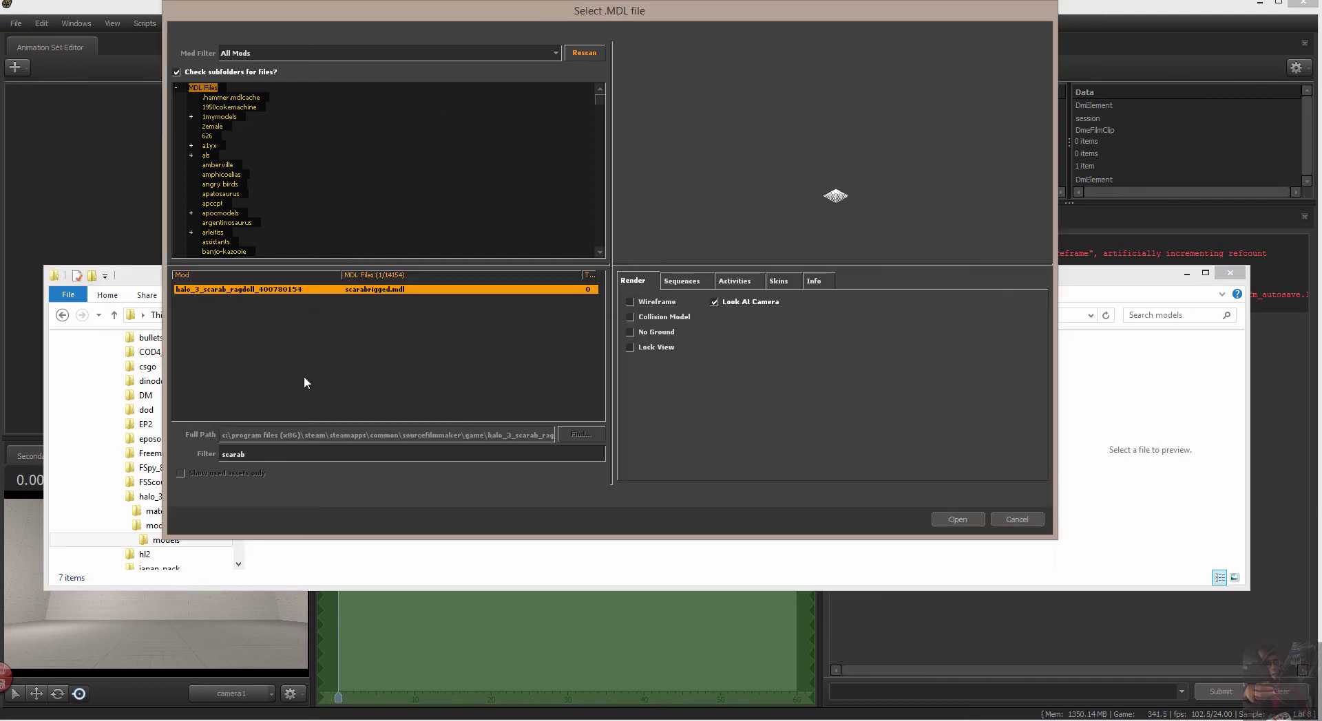
# - Clear the filter, rescan, filter by 'scara' and select models\scarabrigged.mdl
pyautogui.moveTo(252, 454); pyautogui.dragTo(171, 450)
pyautogui.press('BackSpace')
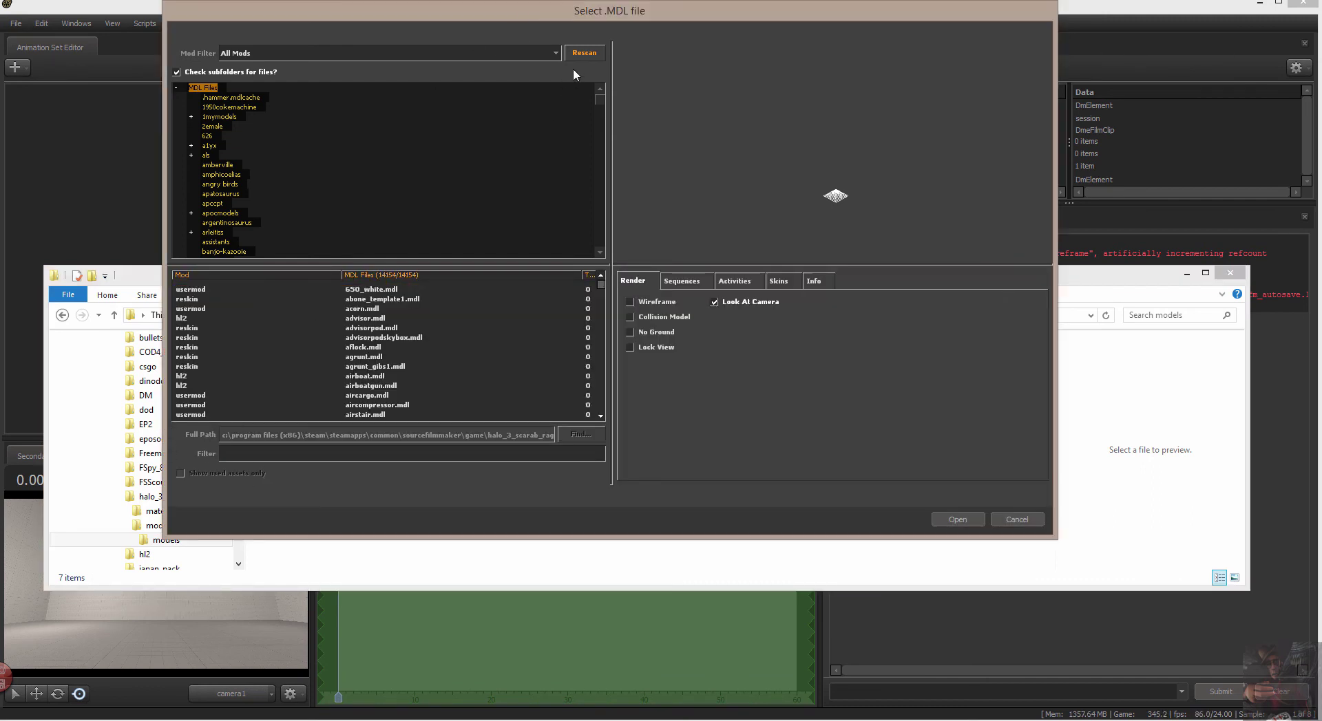
pyautogui.click(582, 53)
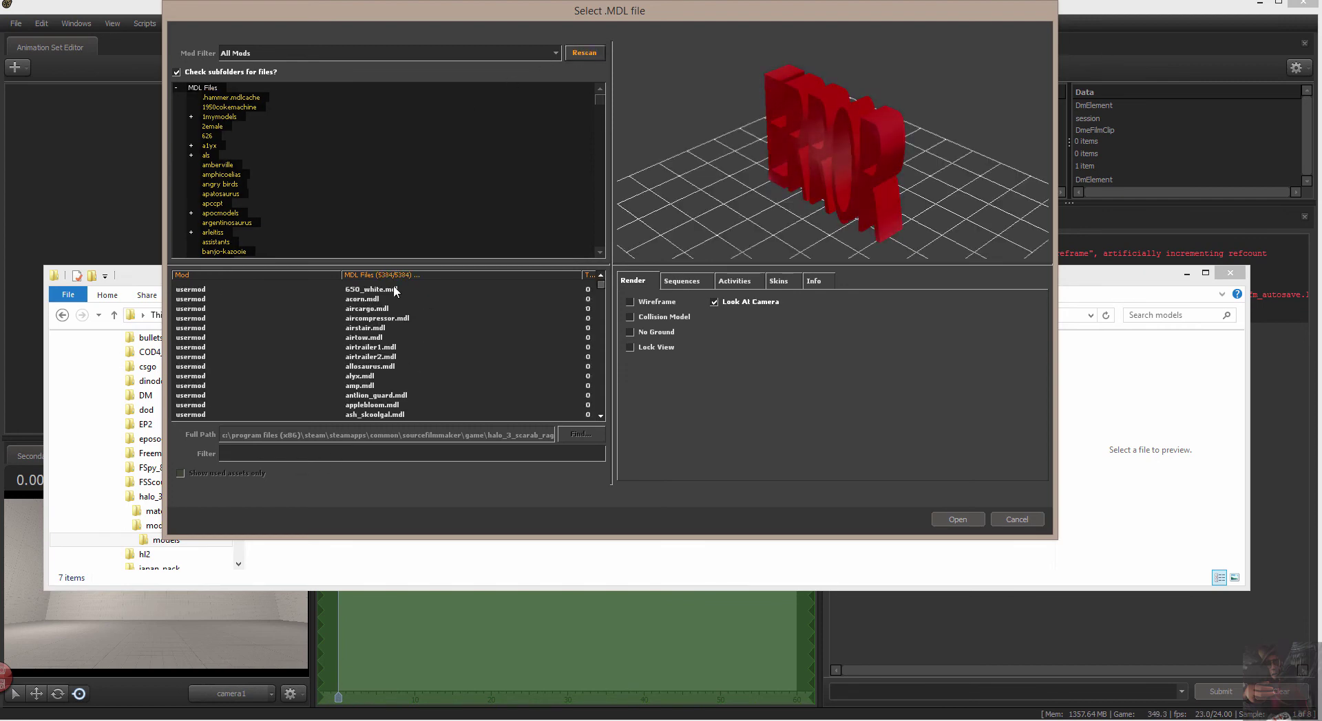
pyautogui.click(253, 453)
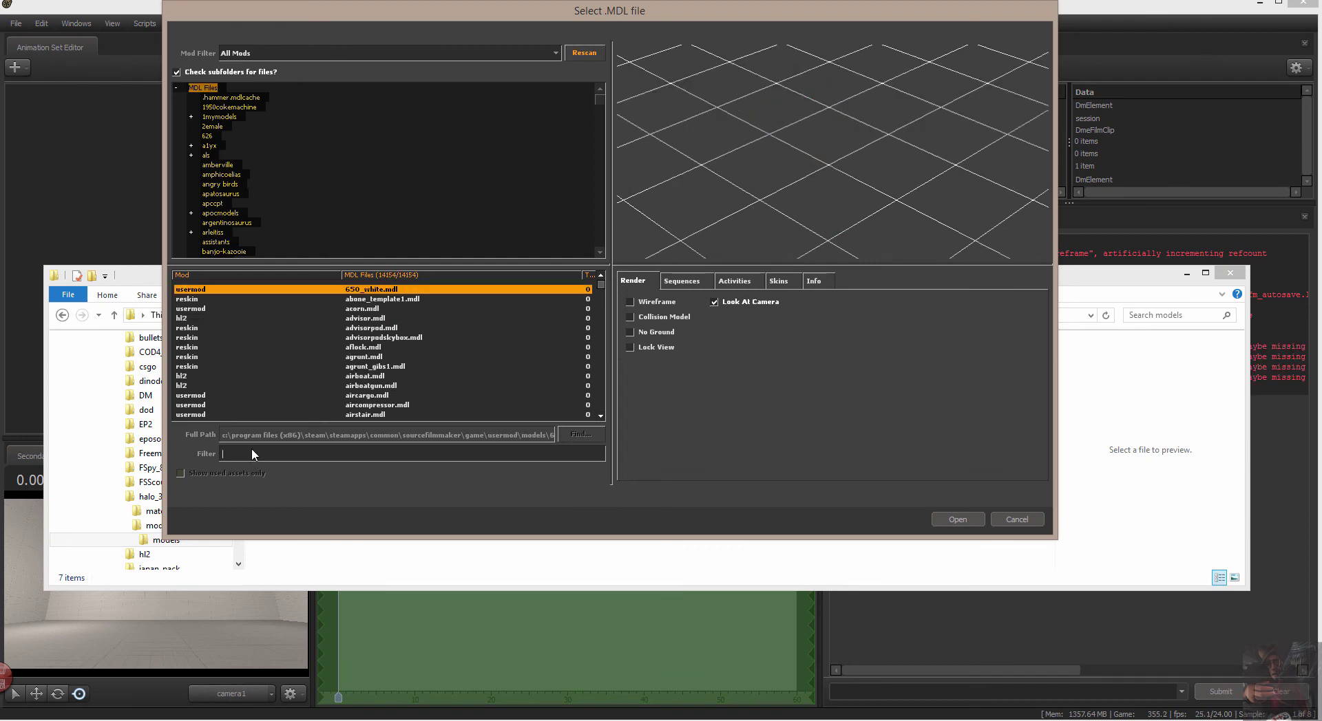
pyautogui.write('scarb')
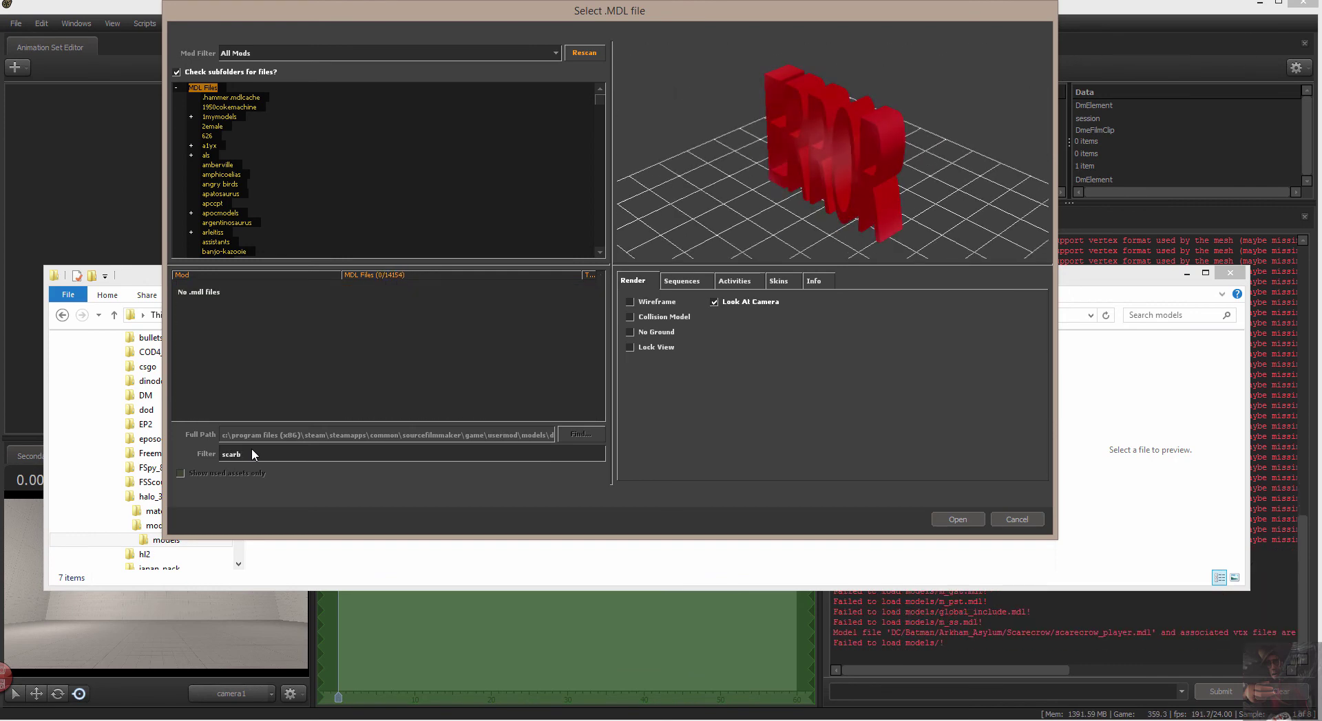
pyautogui.press('BackSpace')
pyautogui.press('BackSpace')
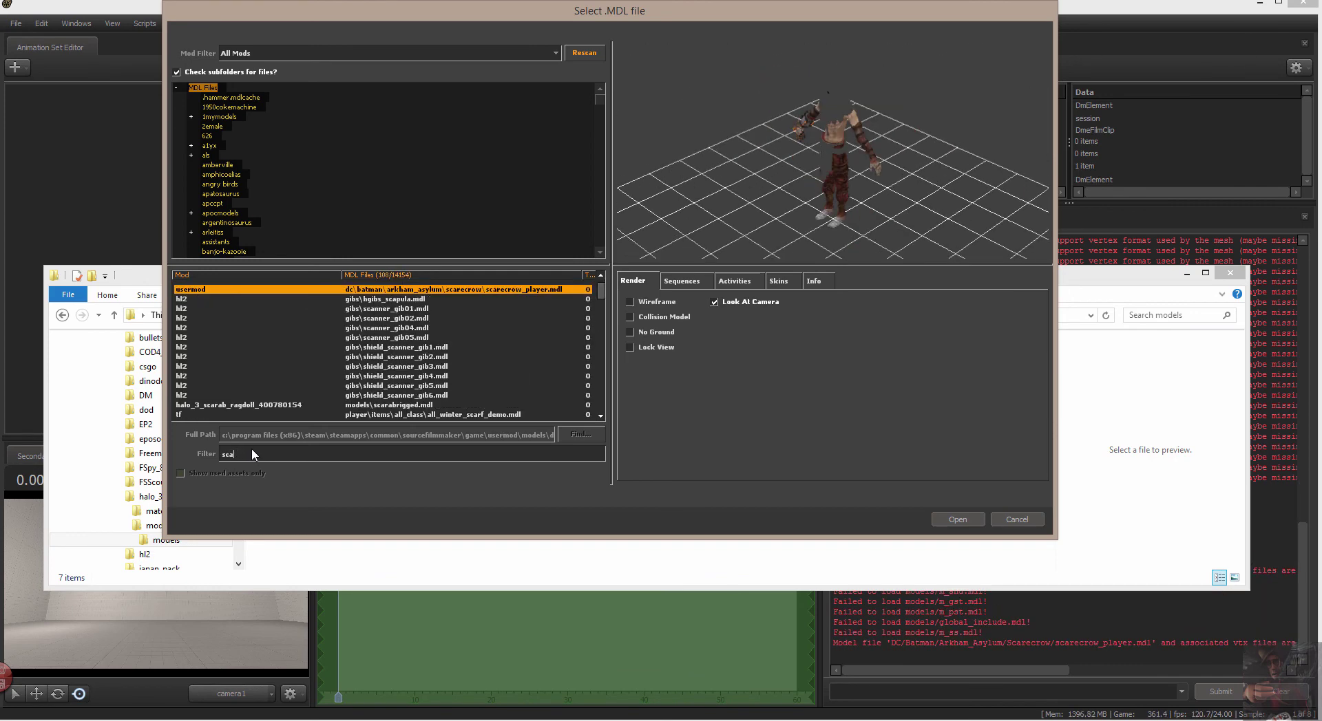
pyautogui.write('r')
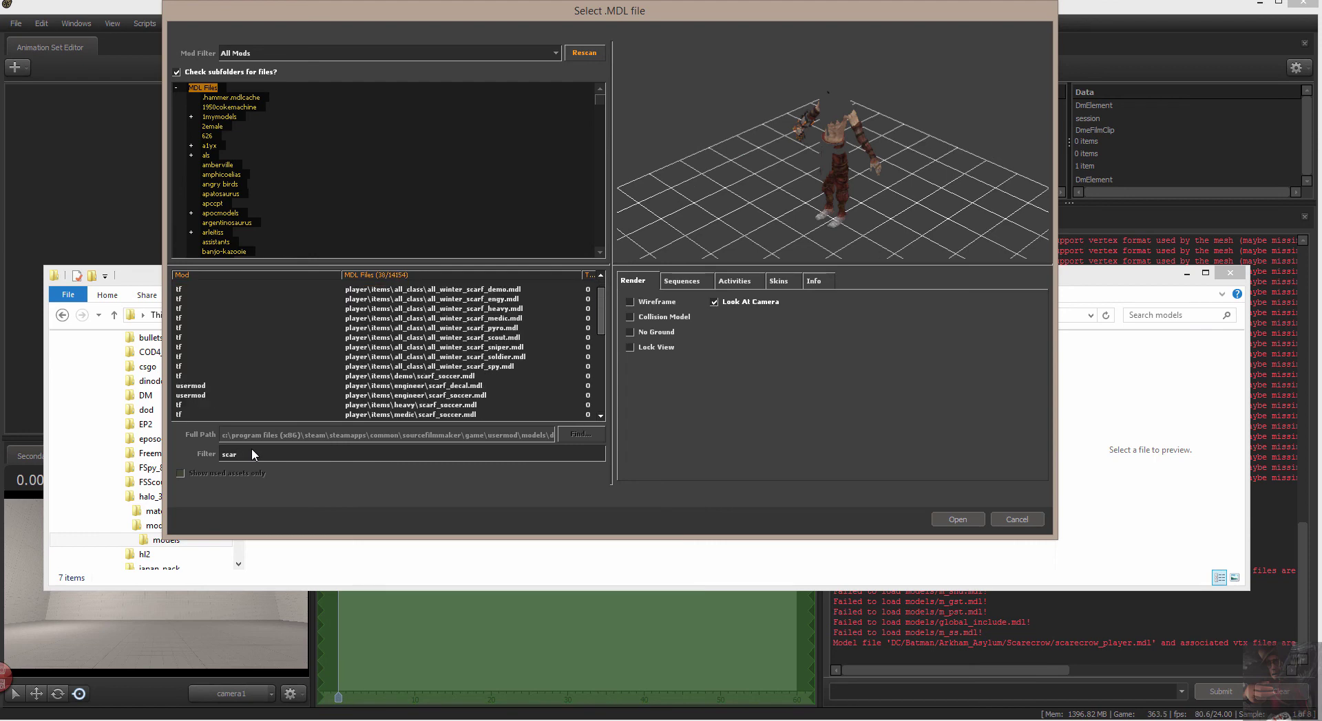
pyautogui.write('a')
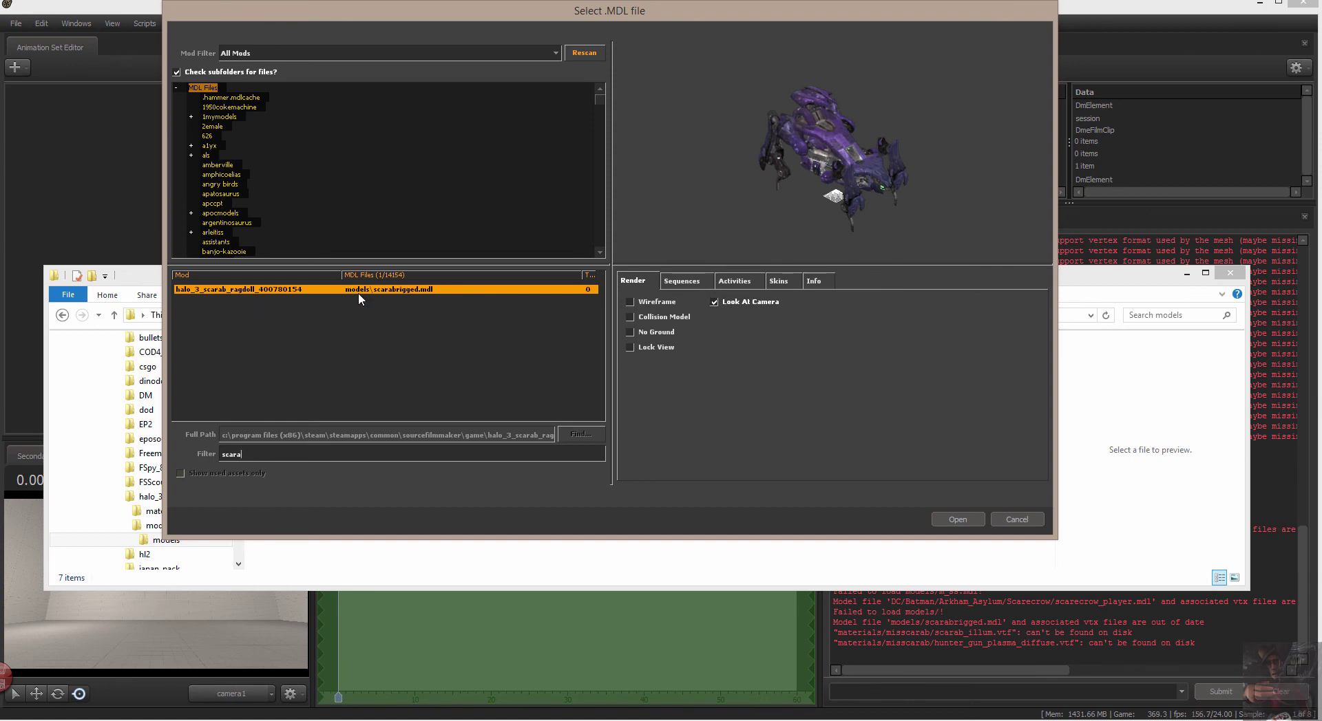
pyautogui.click(420, 291)
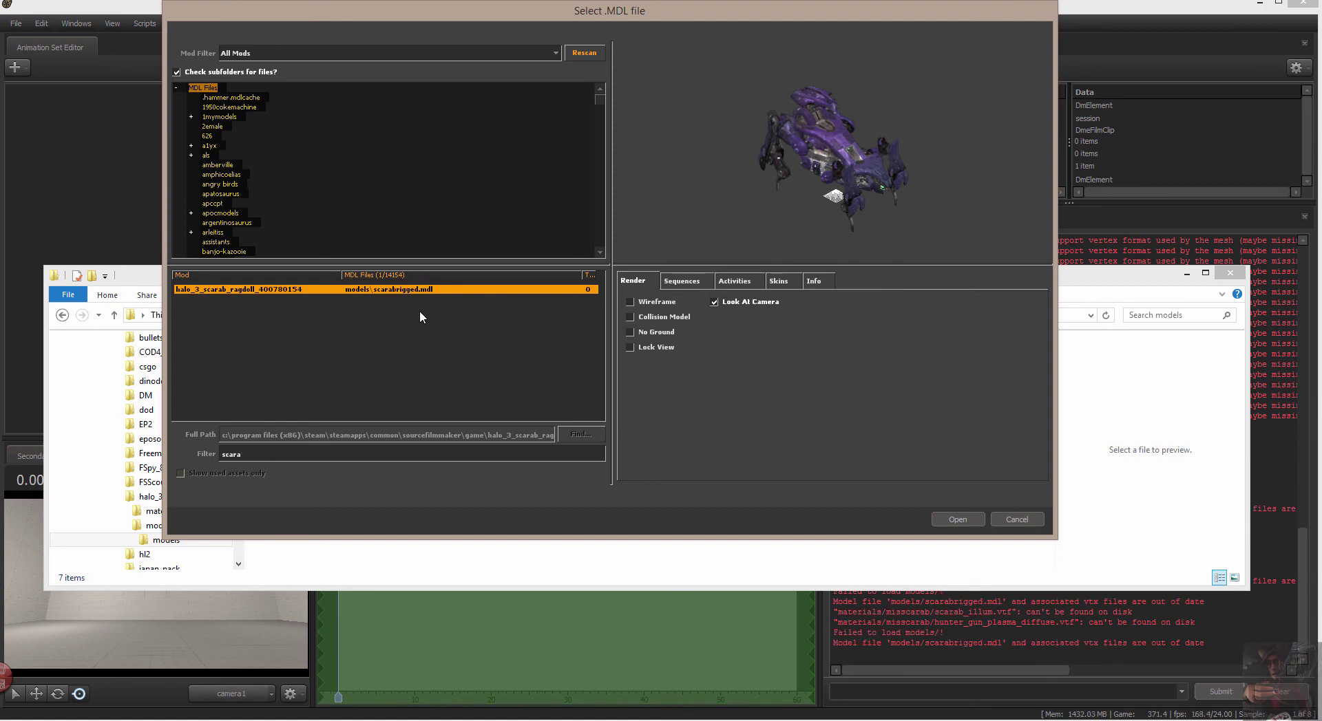
# - Load scarabrigged.mdl as scarabrigged1 and select its Body > rootTransform pos control
pyautogui.click(970, 518)
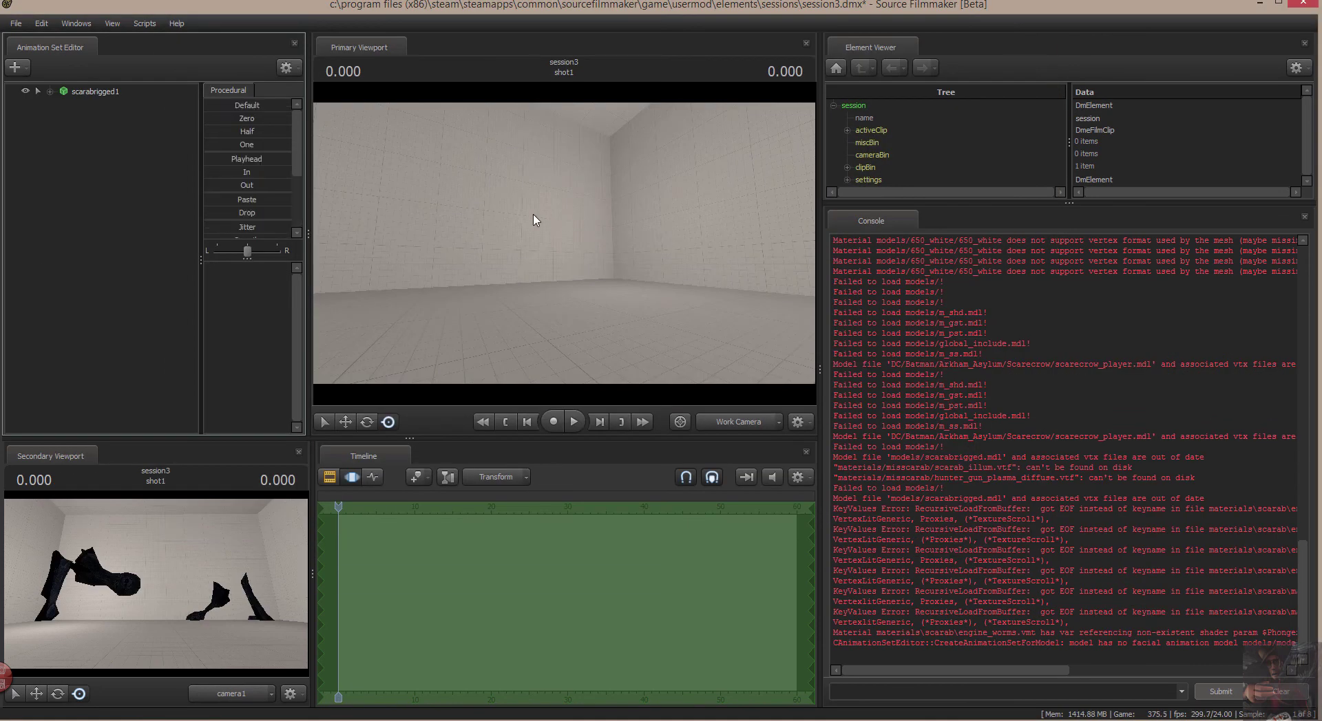
pyautogui.moveTo(535, 218); pyautogui.dragTo(537, 269)
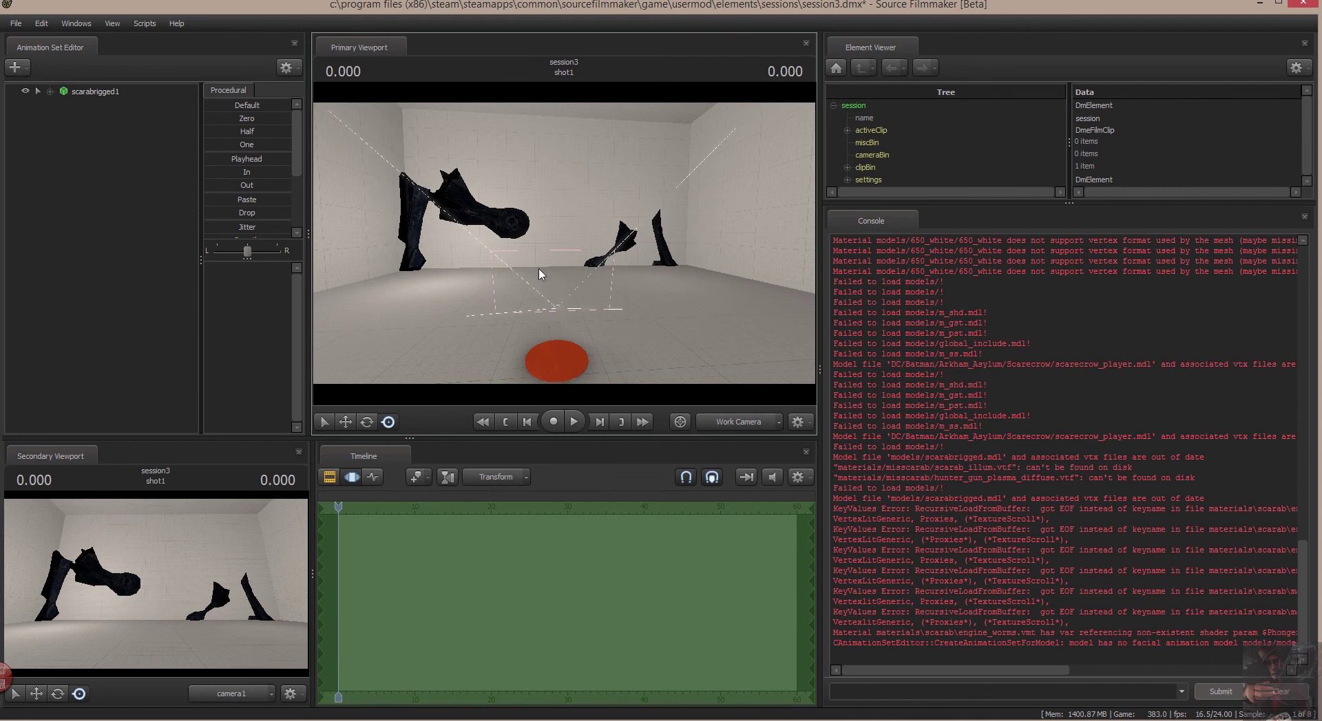
pyautogui.click(51, 92)
pyautogui.click(64, 104)
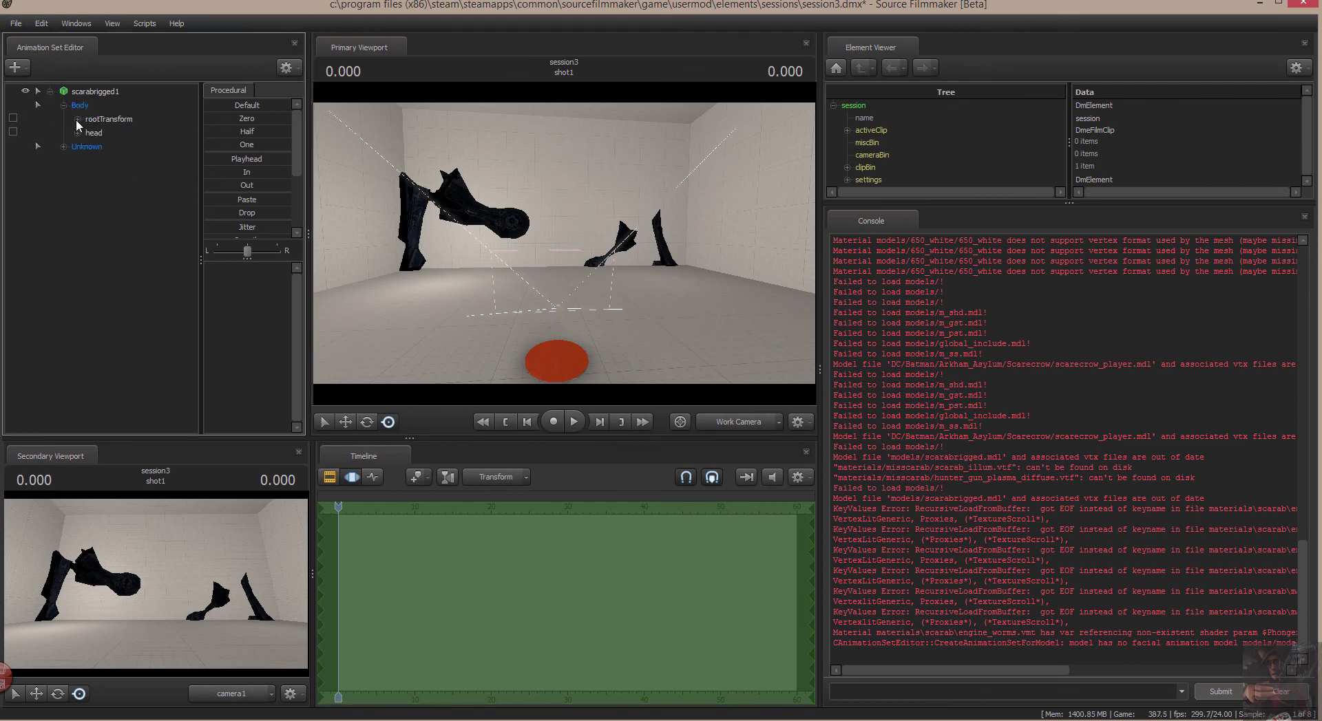
pyautogui.click(77, 119)
pyautogui.click(111, 130)
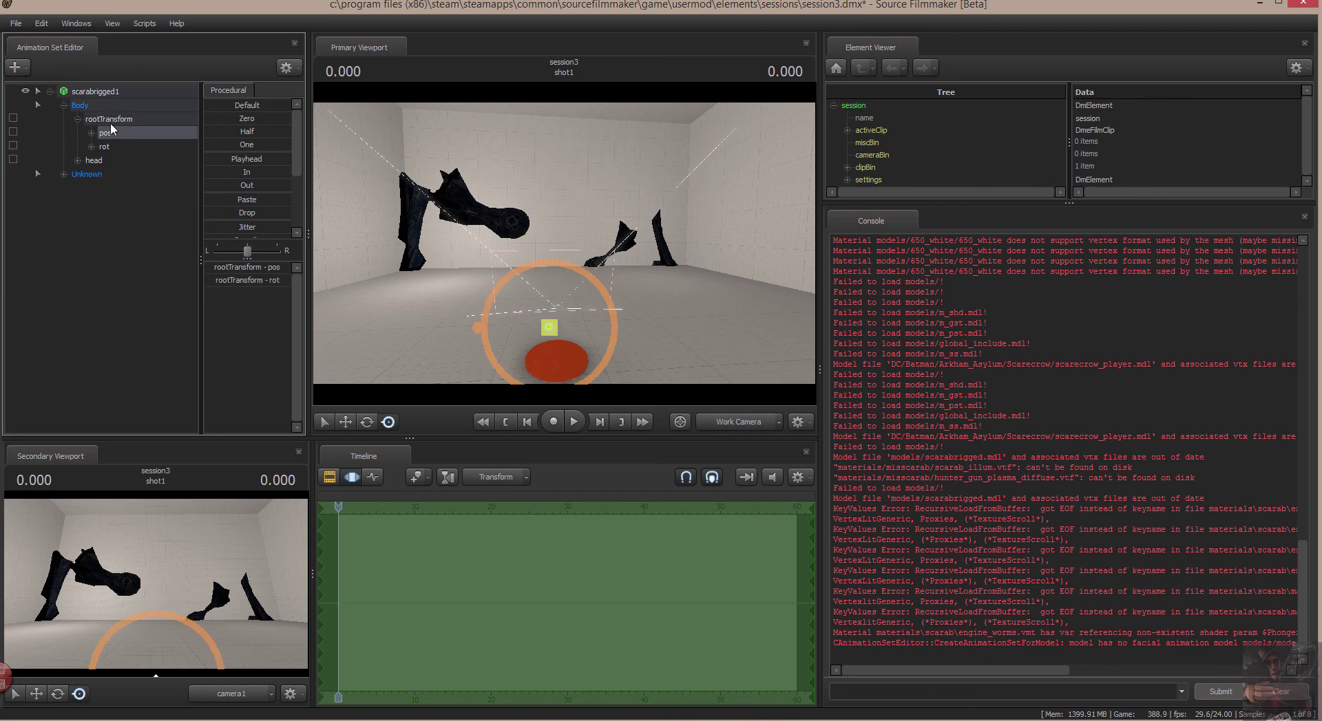
# - Reset the root pos to Default and fly the camera close to the scarab's hull
pyautogui.click(216, 106)
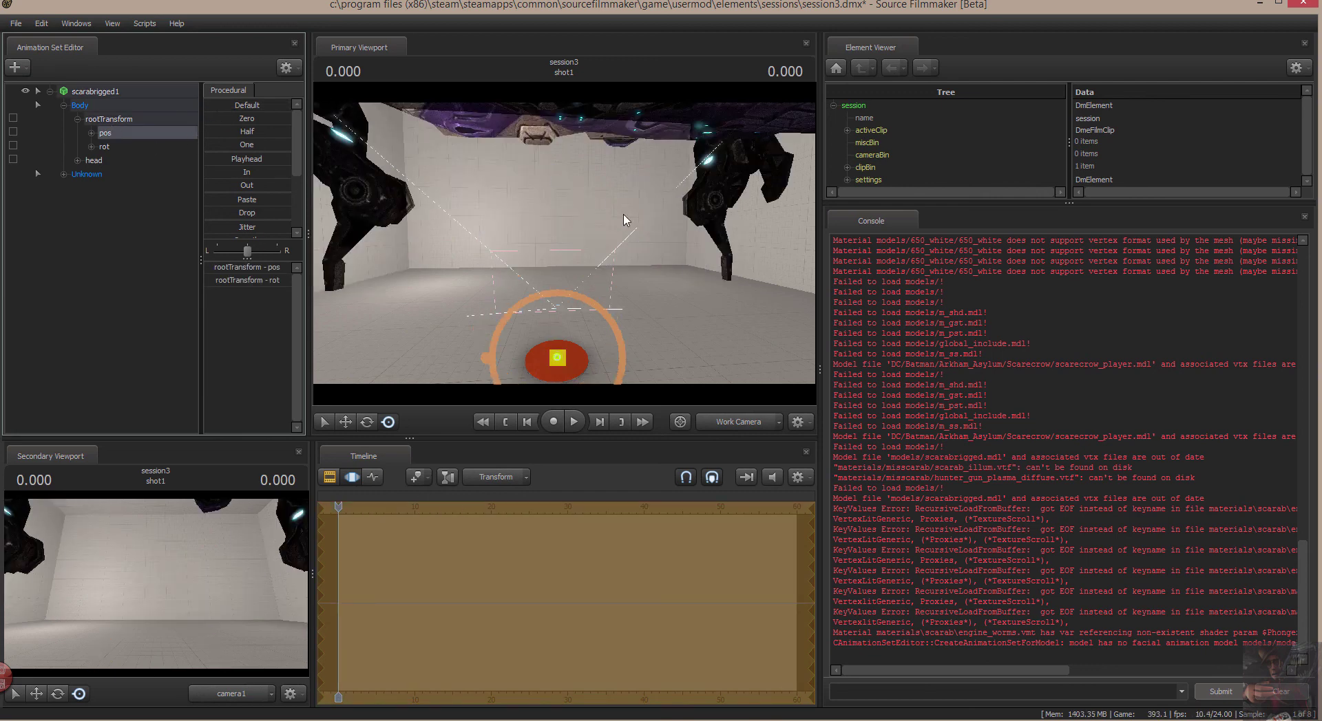
pyautogui.moveTo(564, 241); pyautogui.dragTo(663, 396)
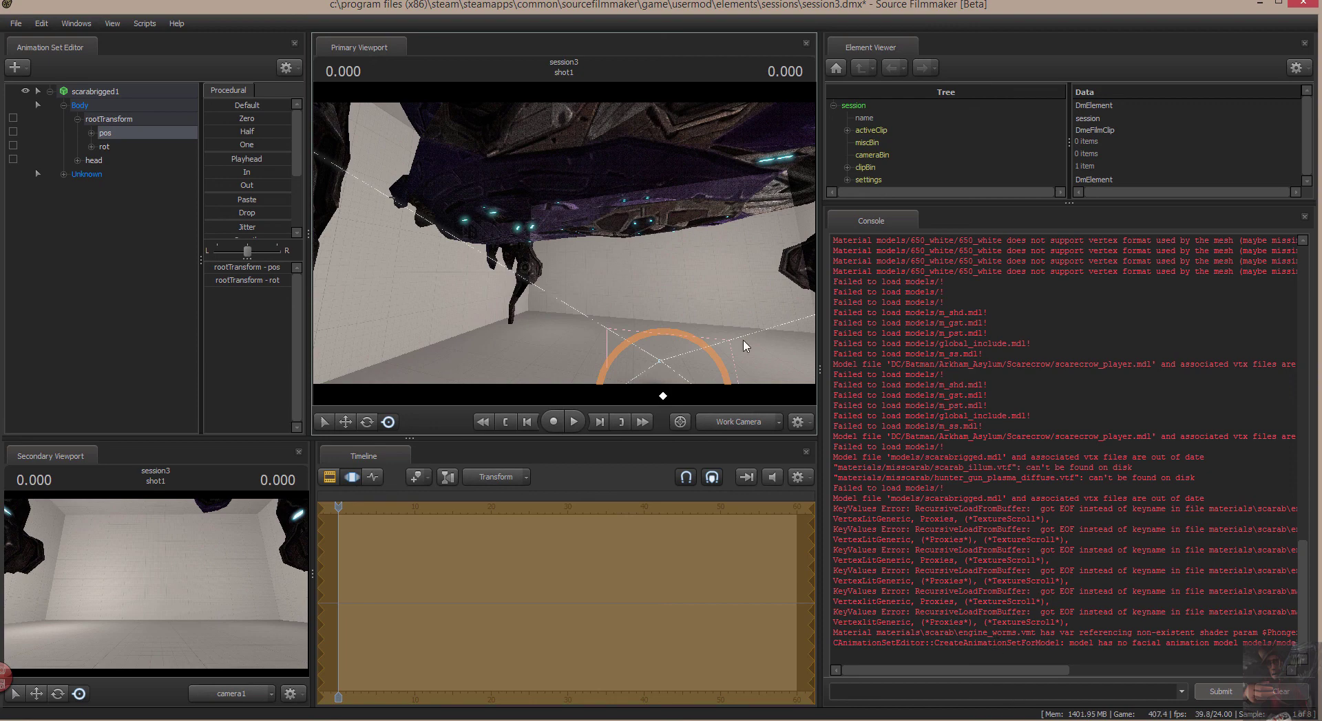
pyautogui.moveTo(662, 396)
pyautogui.mouseDown()
pyautogui.moveTo(620, 310)
pyautogui.moveTo(544, 251)
pyautogui.moveTo(619, 200)
pyautogui.mouseUp()
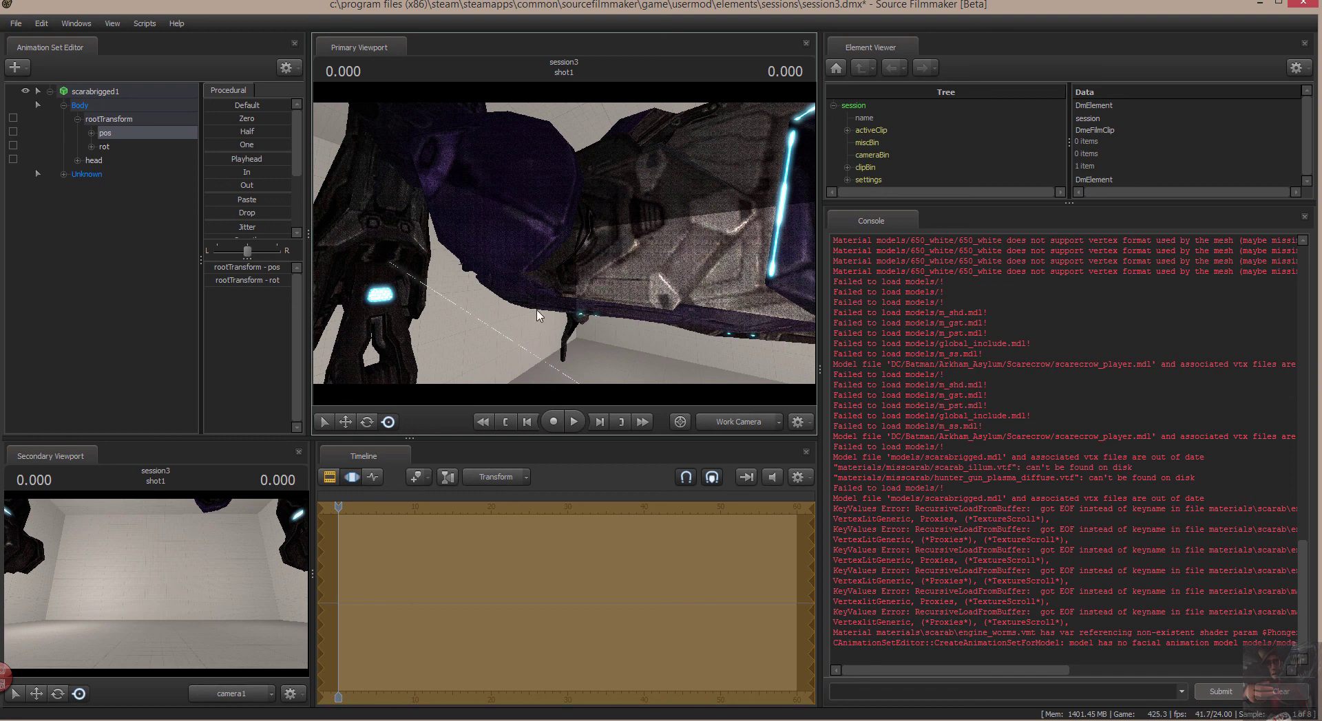
pyautogui.moveTo(541, 317); pyautogui.dragTo(490, 294)
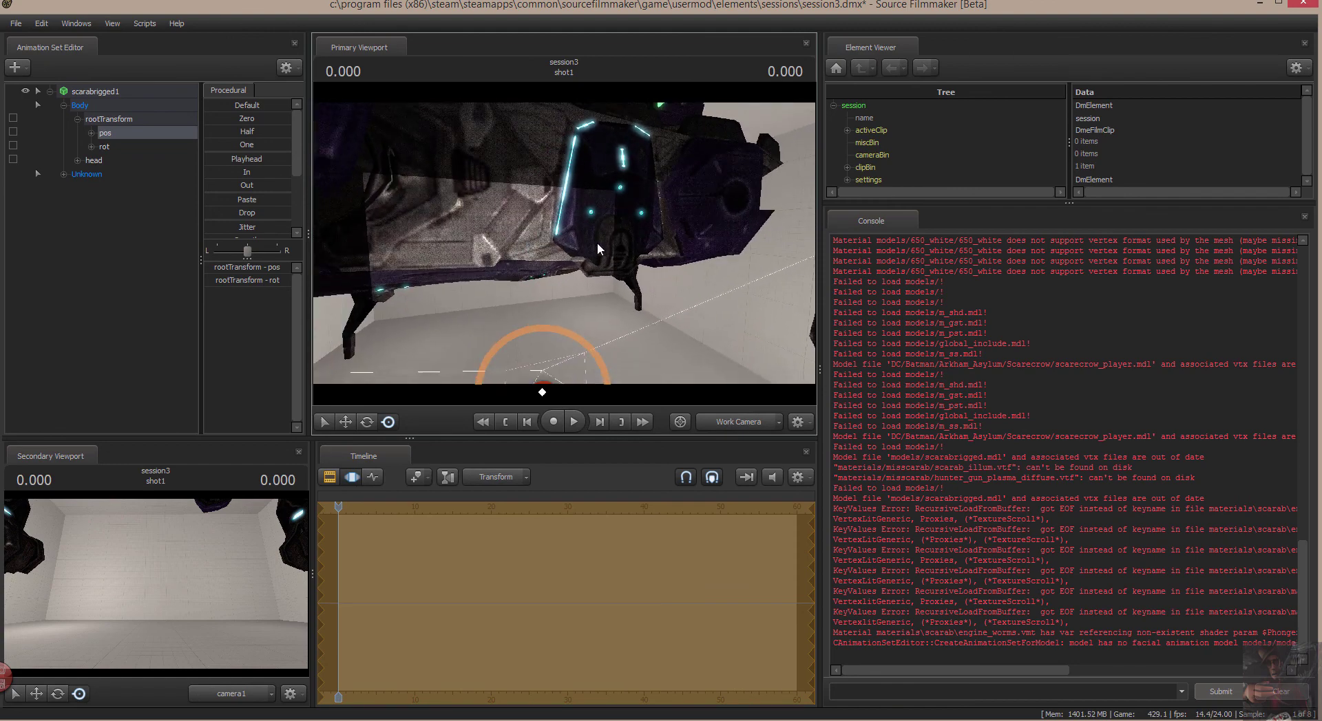